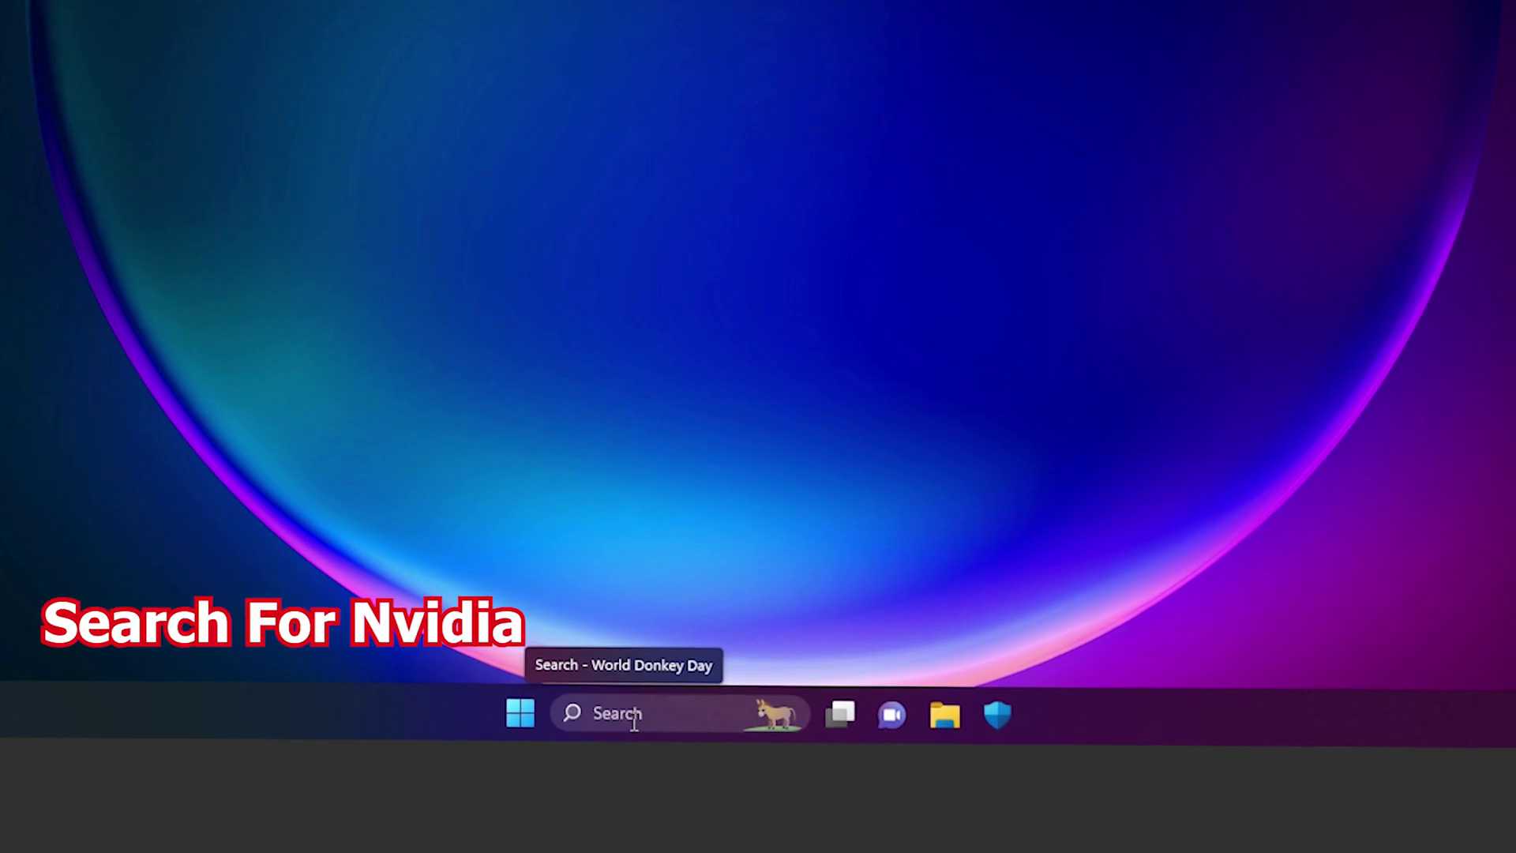
- Search Windows for 'nvidia' so the NVIDIA App appears as the best match
{"action": "left_click", "coordinate": [629, 715]}
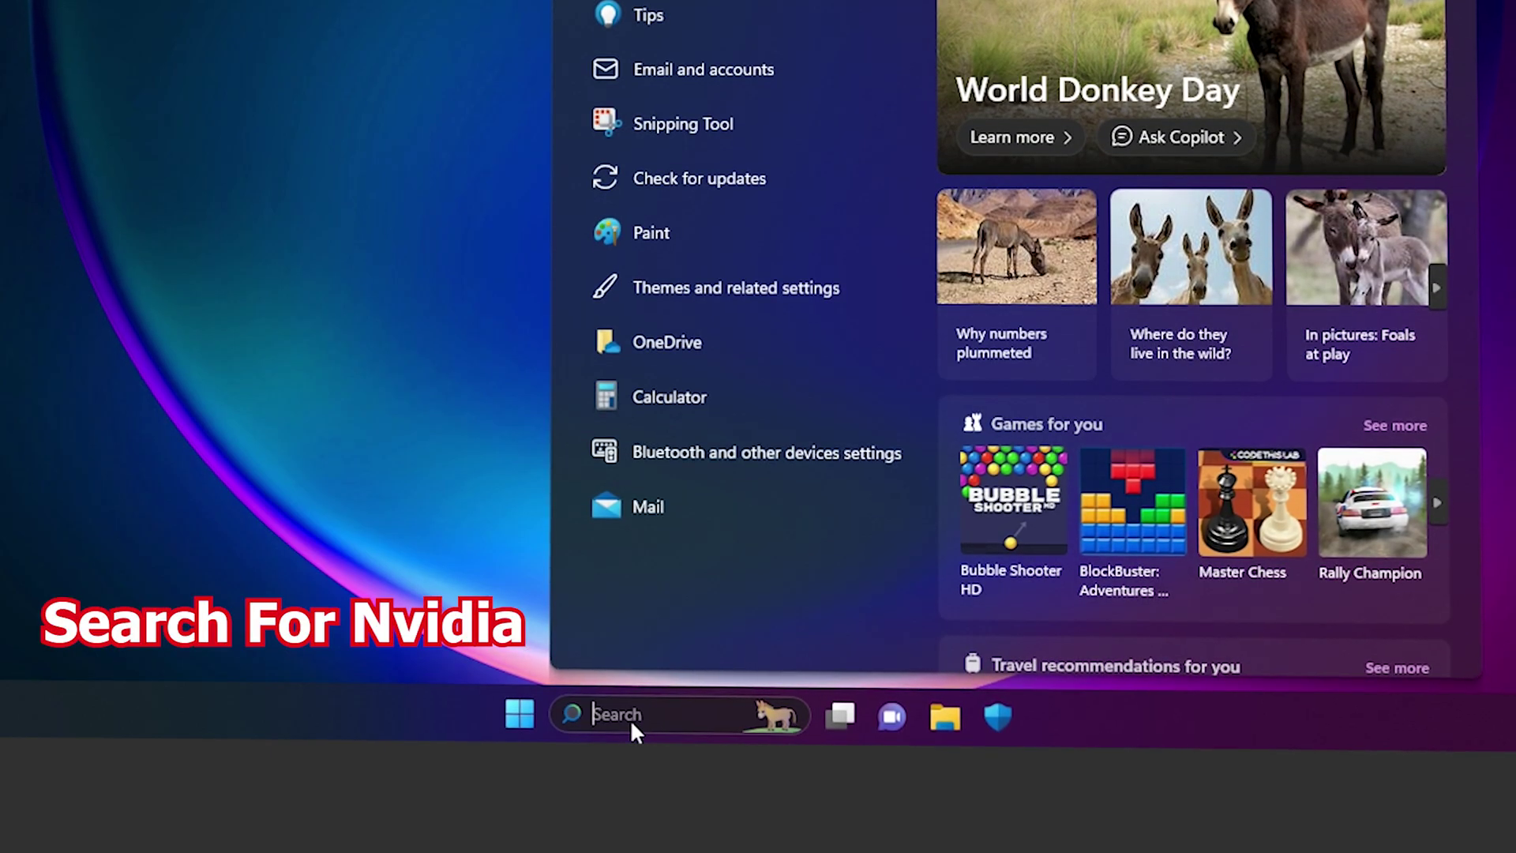
{"action": "type", "text": "nvidia"}
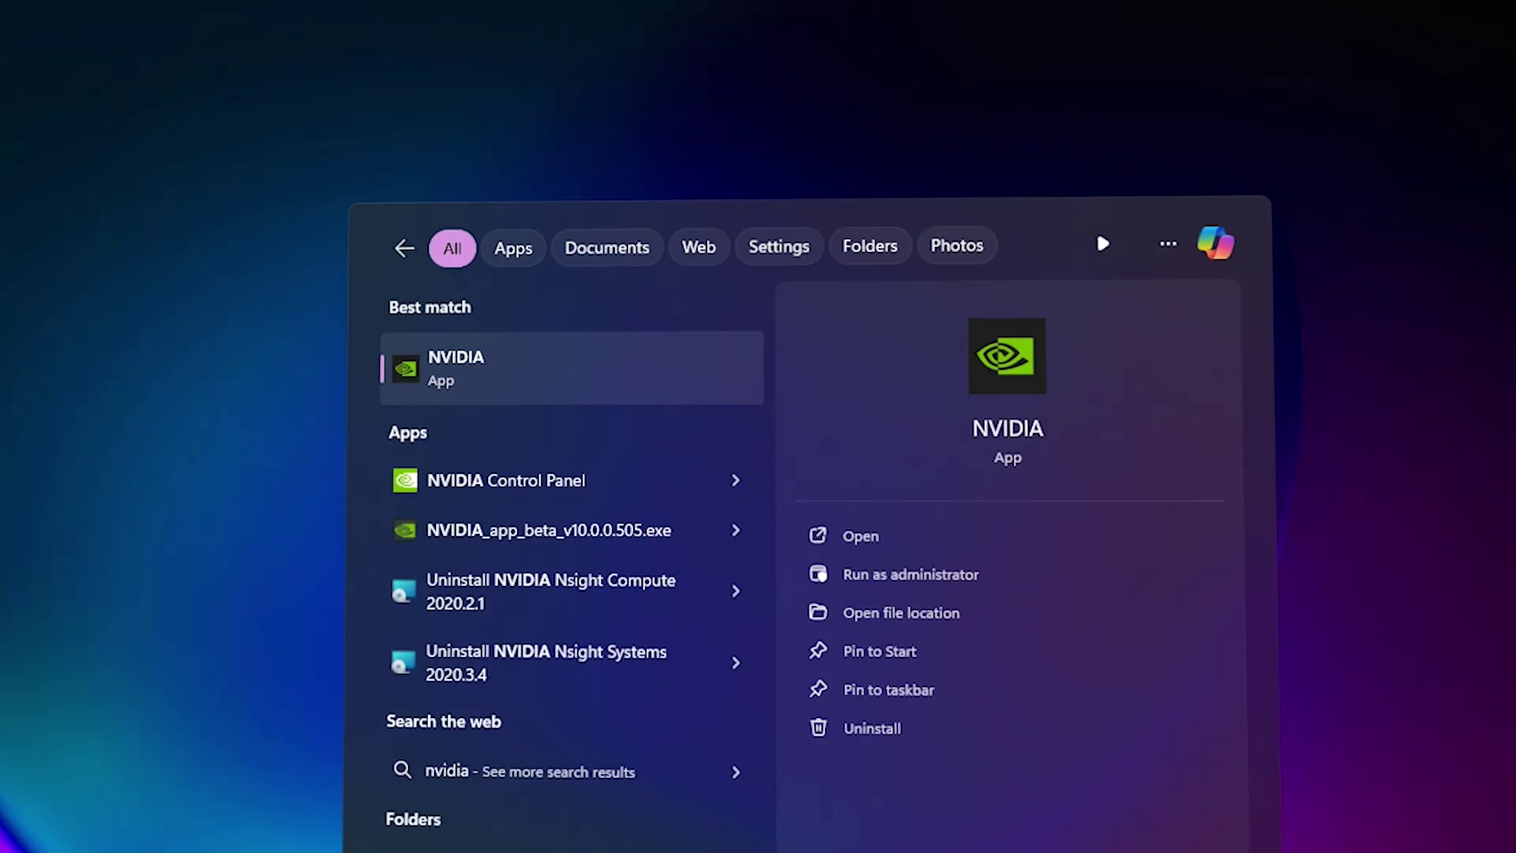
- In the NVIDIA App, keep the Studio Driver selected and check for driver updates
{"action": "left_click", "coordinate": [479, 369]}
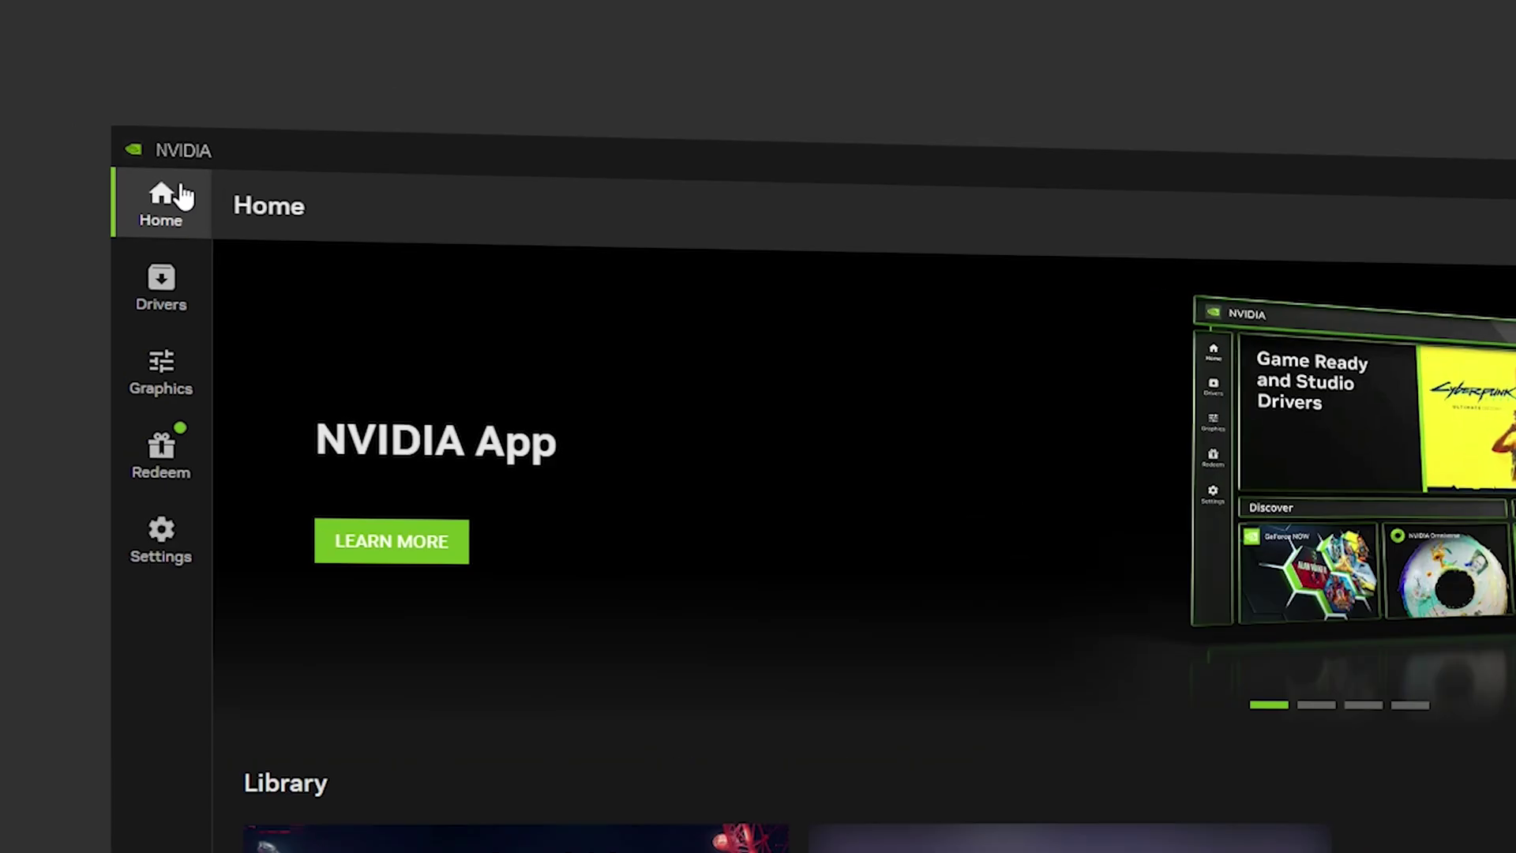
{"action": "left_click", "coordinate": [184, 309]}
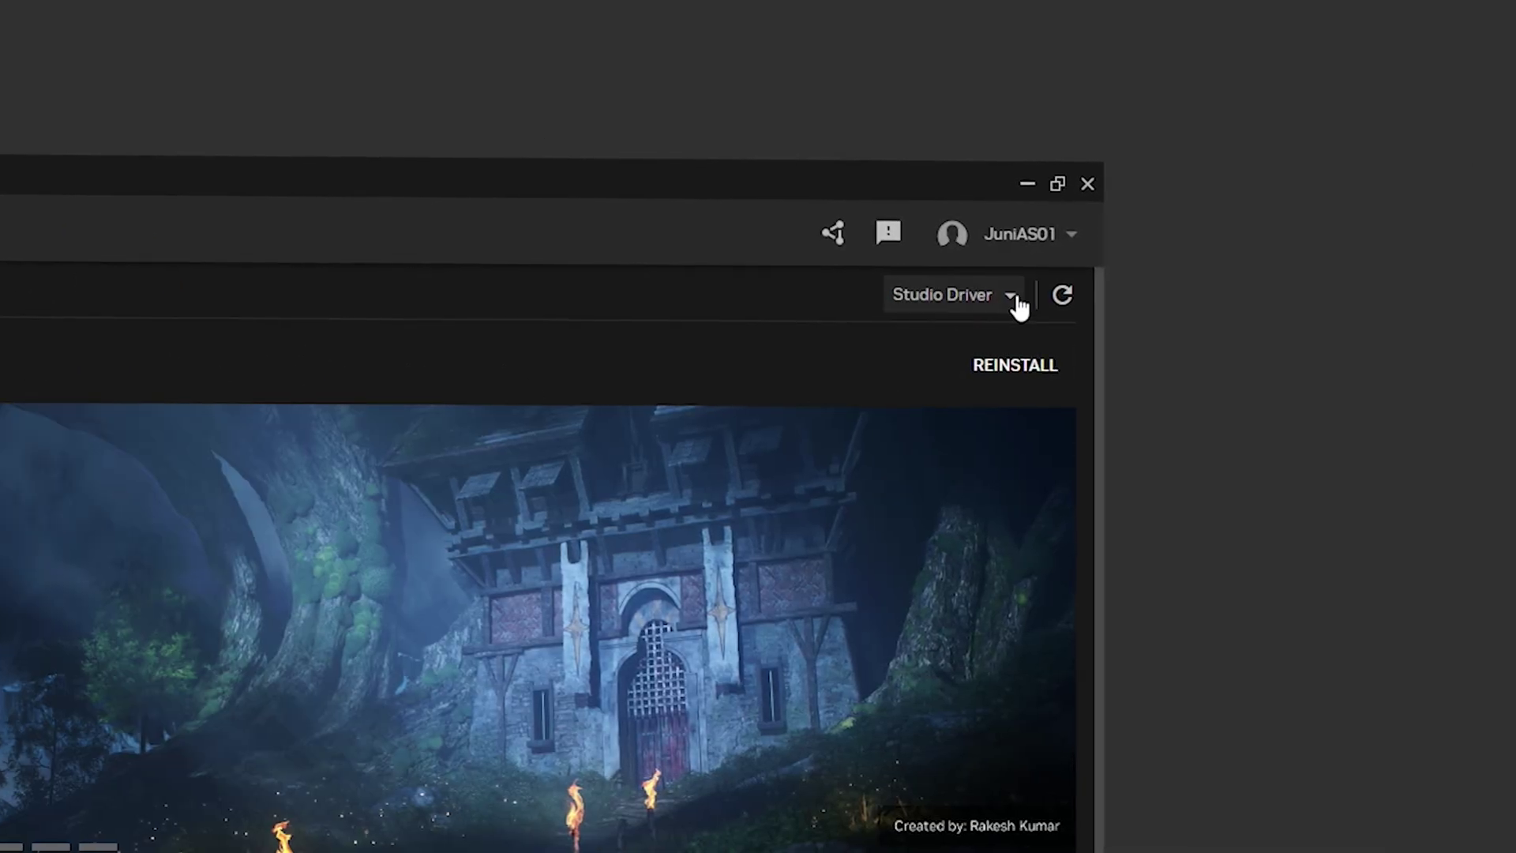
{"action": "left_click", "coordinate": [1018, 300]}
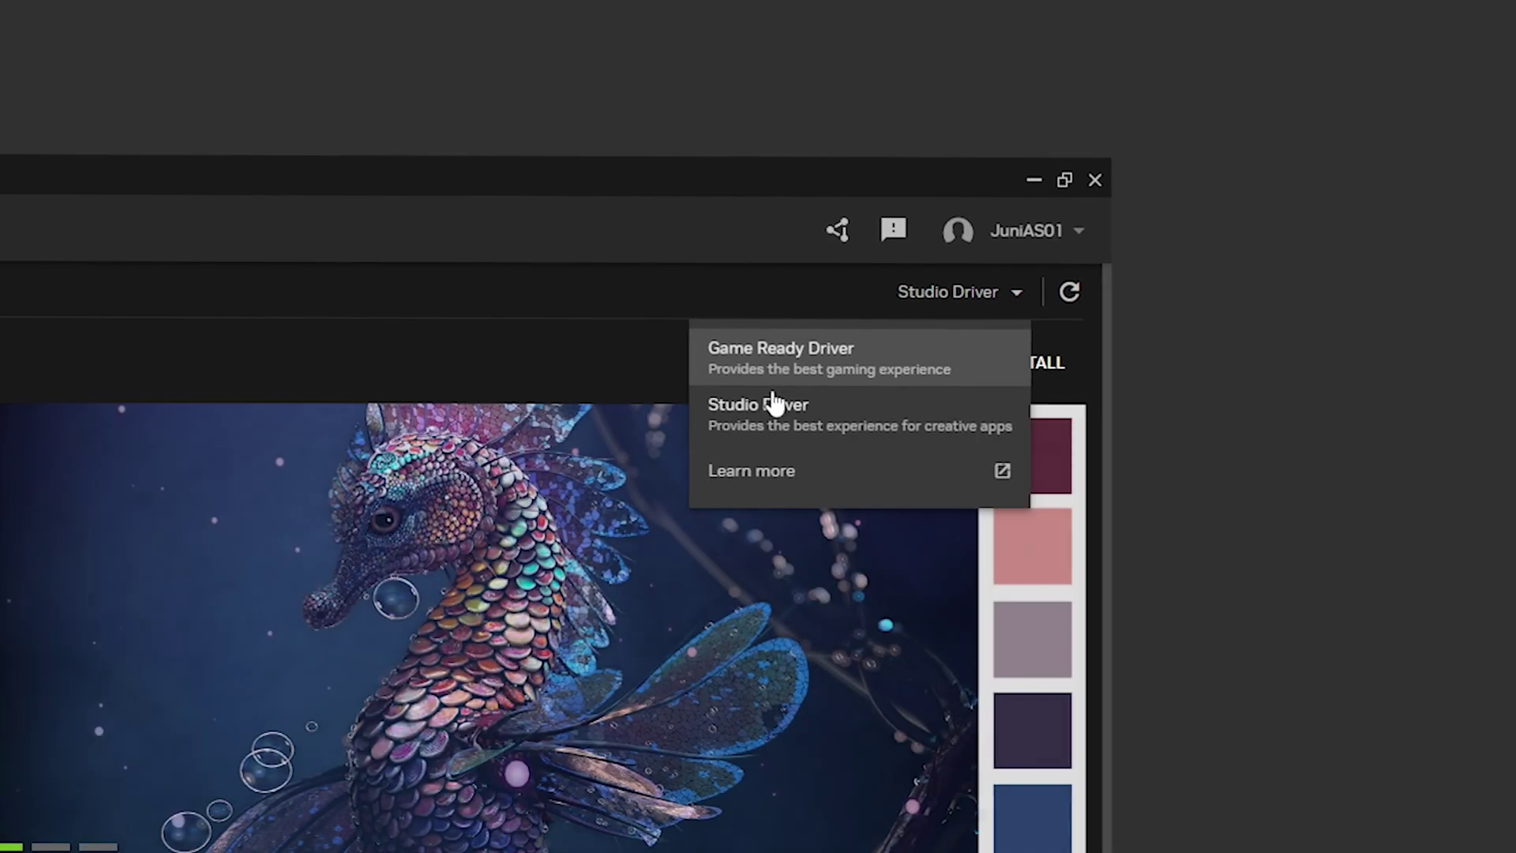
{"action": "left_click", "coordinate": [773, 414]}
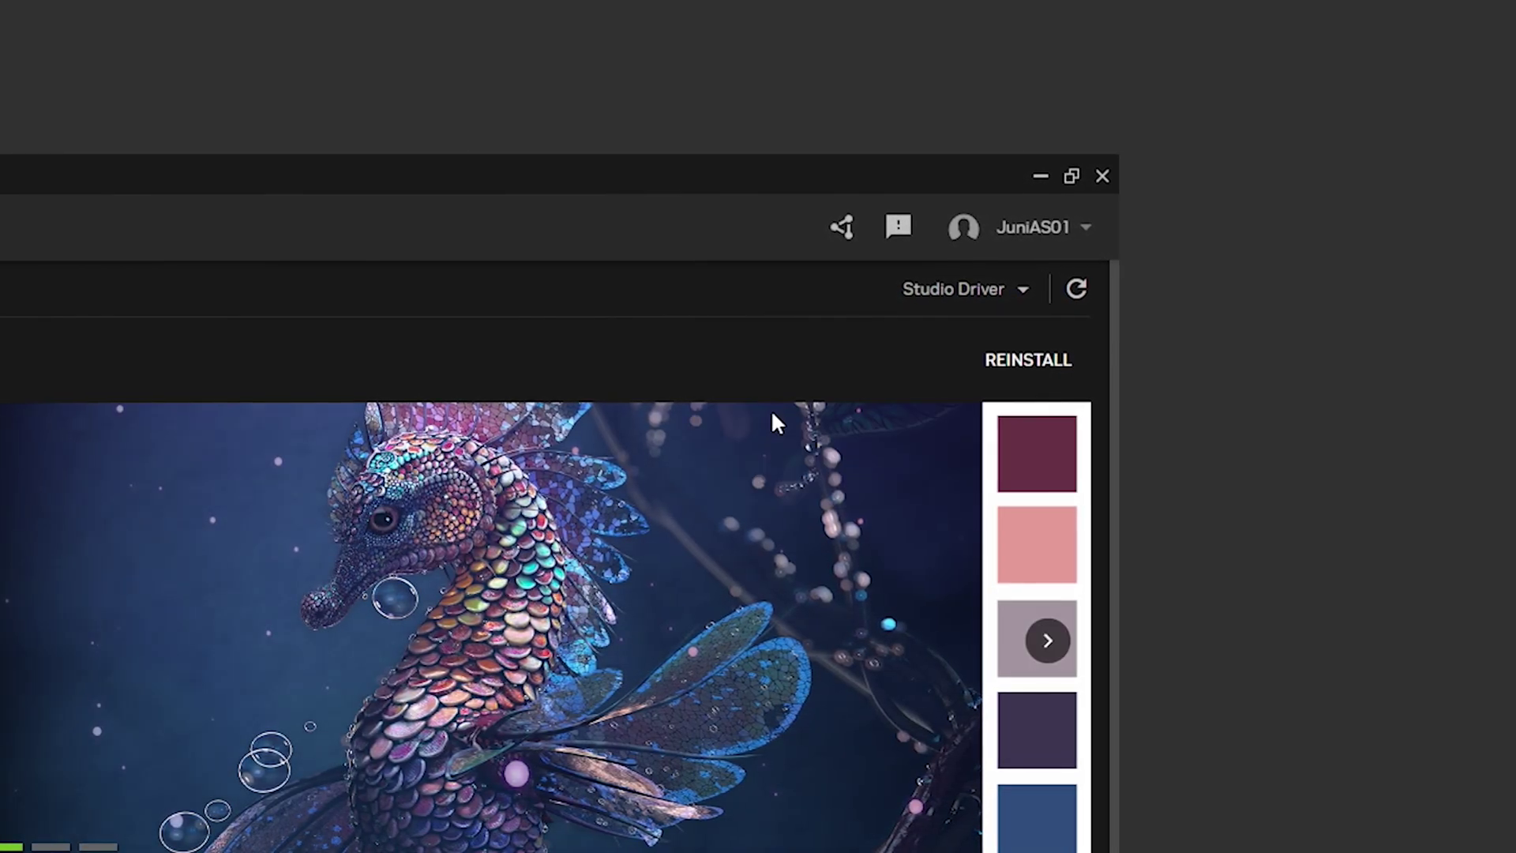
{"action": "left_click", "coordinate": [1081, 294]}
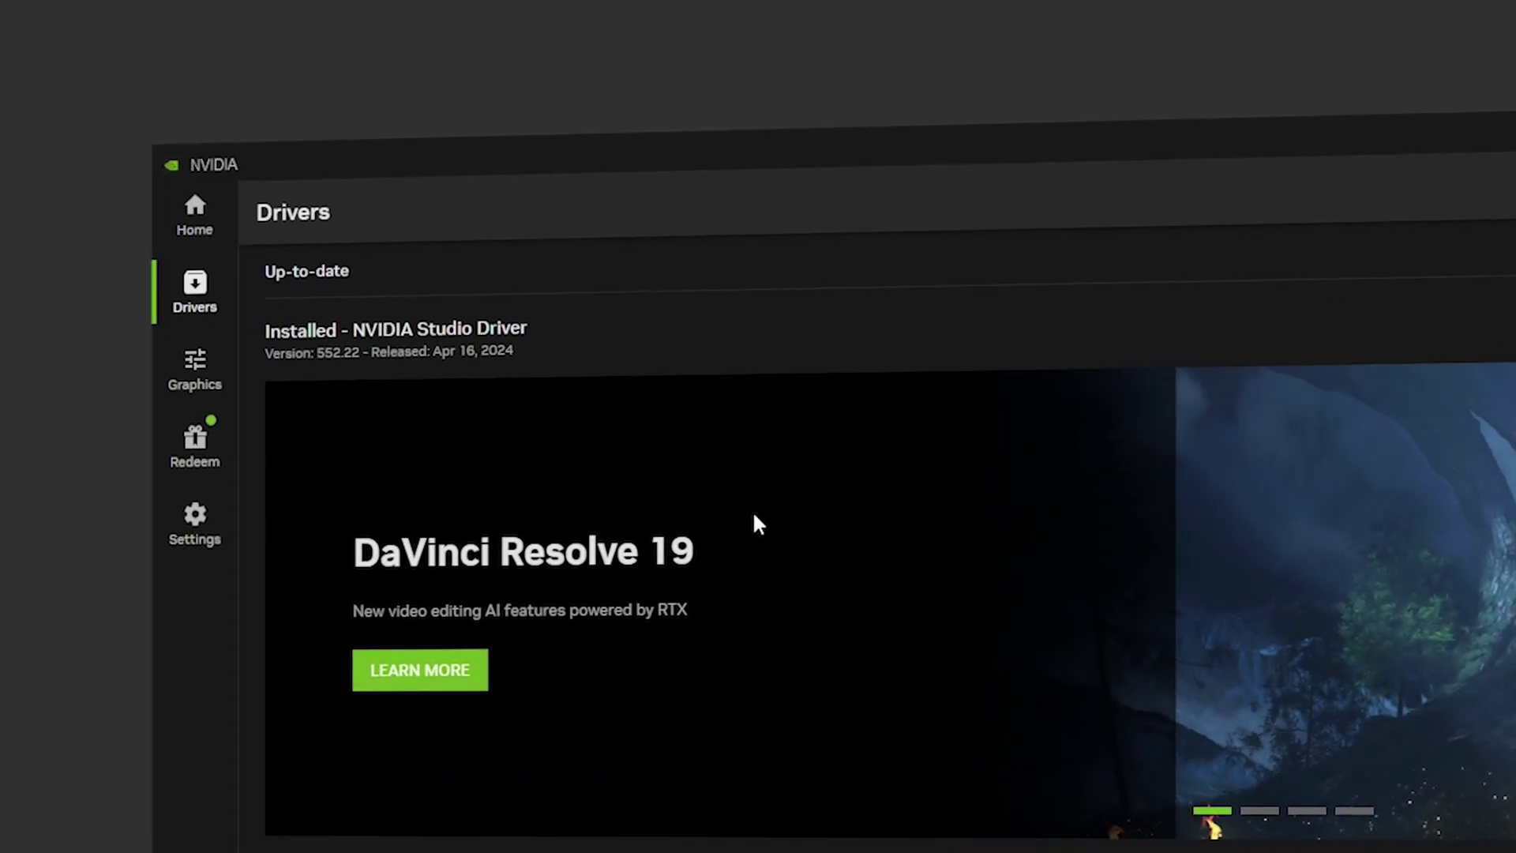
- Launch the NVIDIA Control Panel from the NVIDIA App's Settings page
{"action": "left_click", "coordinate": [217, 542]}
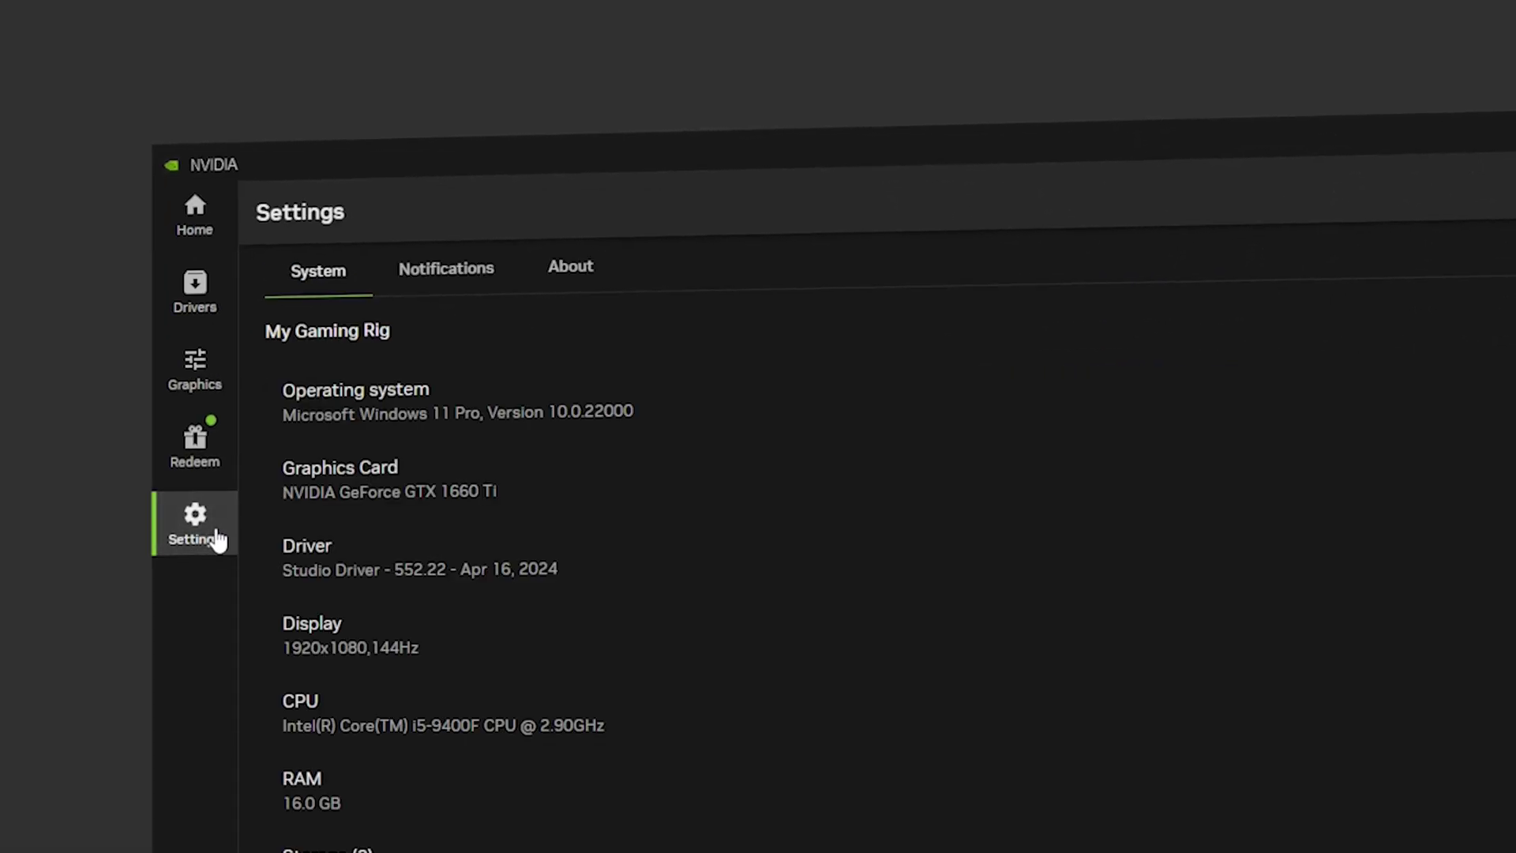
{"action": "scroll", "coordinate": [570, 158], "scroll_direction": "down", "scroll_amount": 5}
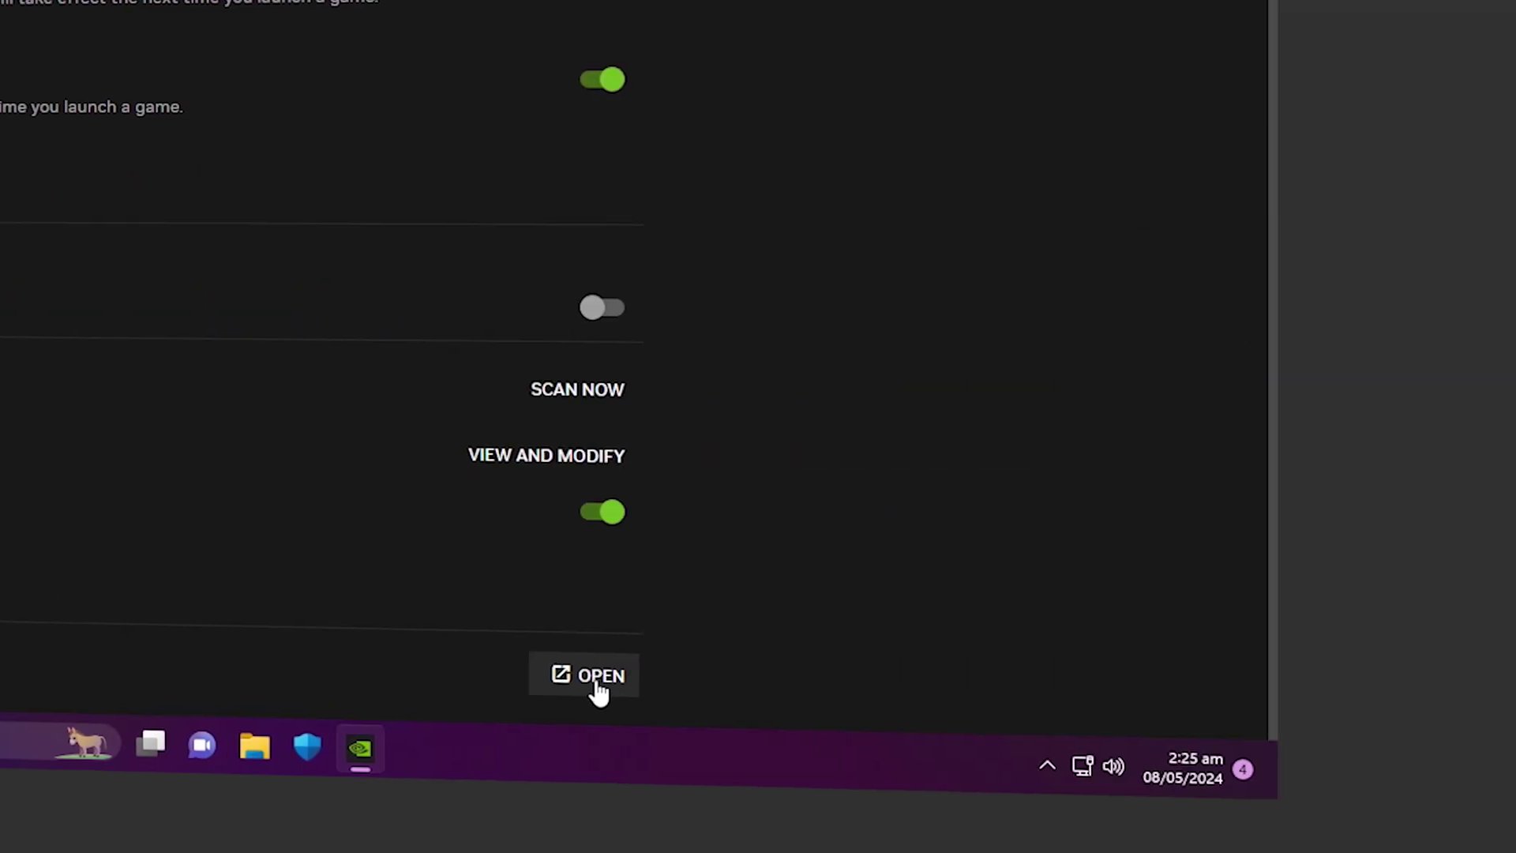
{"action": "left_click", "coordinate": [596, 687]}
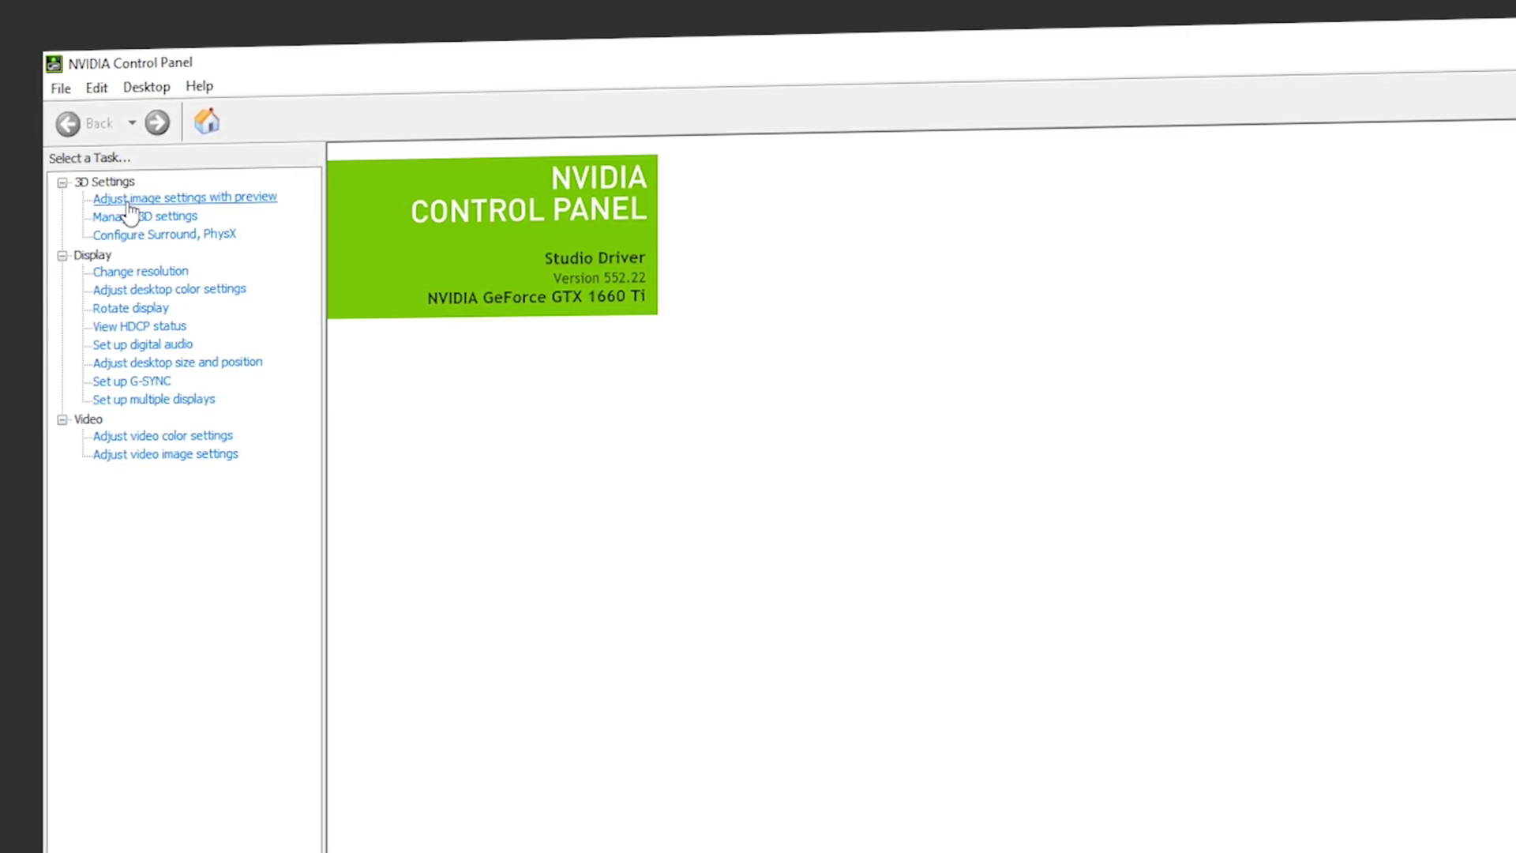
- Apply the advanced 3D image settings and set the PhysX processor to the GeForce GTX 1660 Ti
{"action": "left_click", "coordinate": [233, 204]}
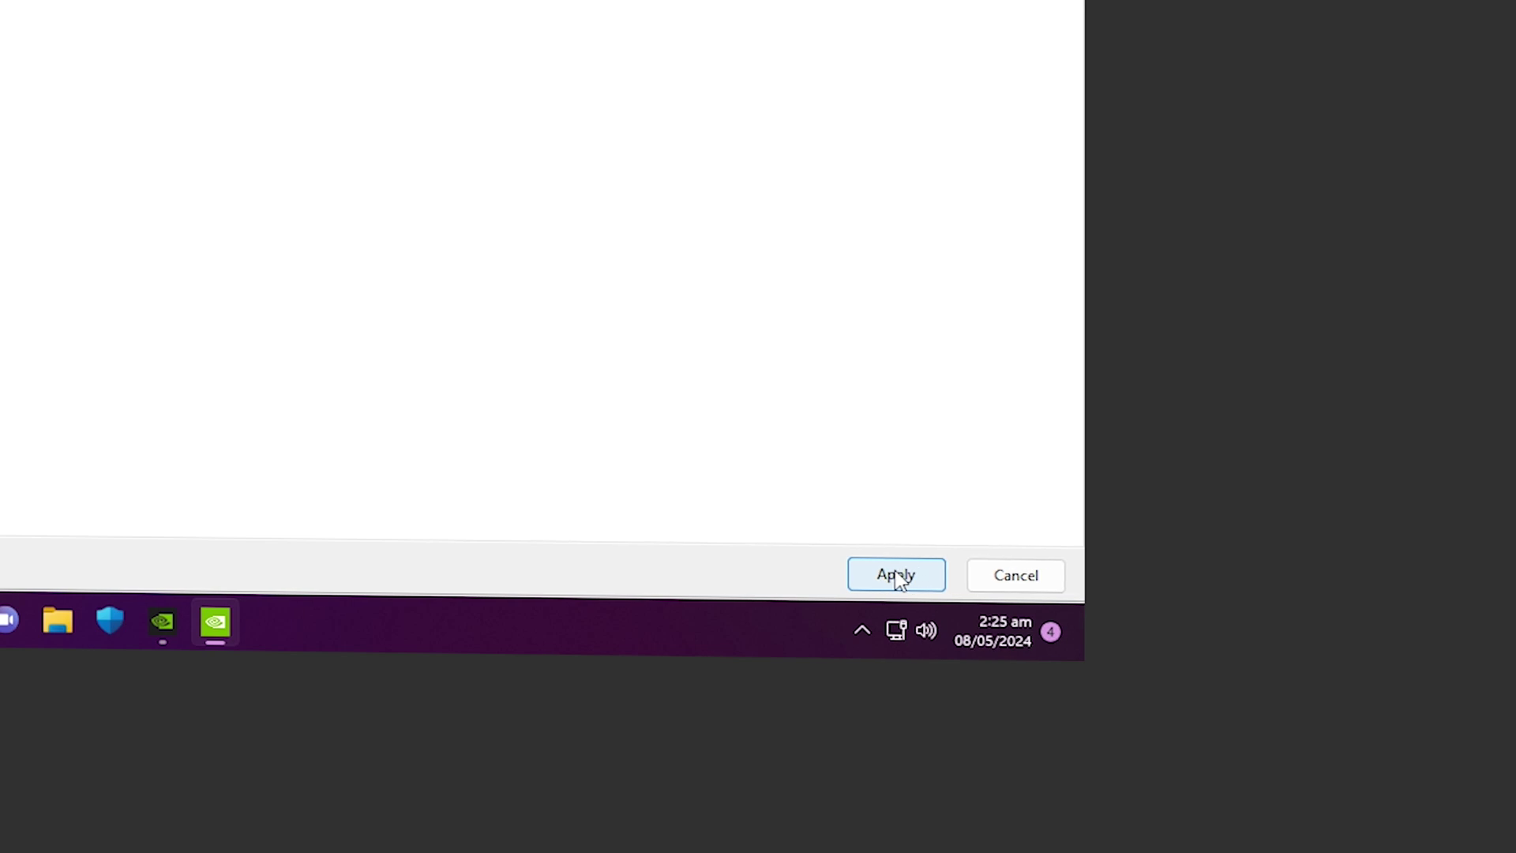
{"action": "left_click", "coordinate": [899, 576]}
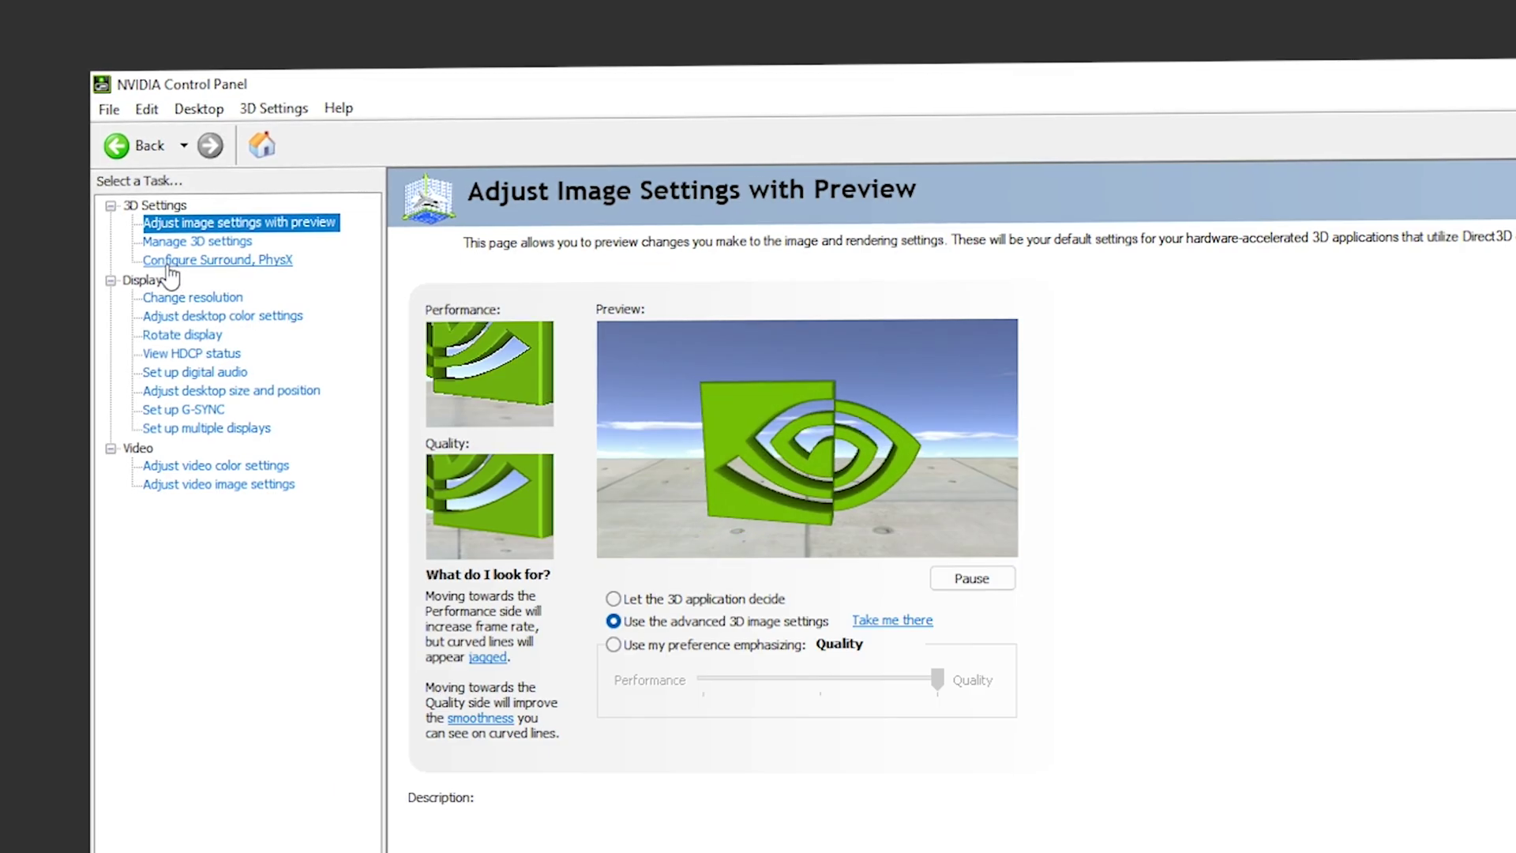
{"action": "left_click", "coordinate": [169, 264]}
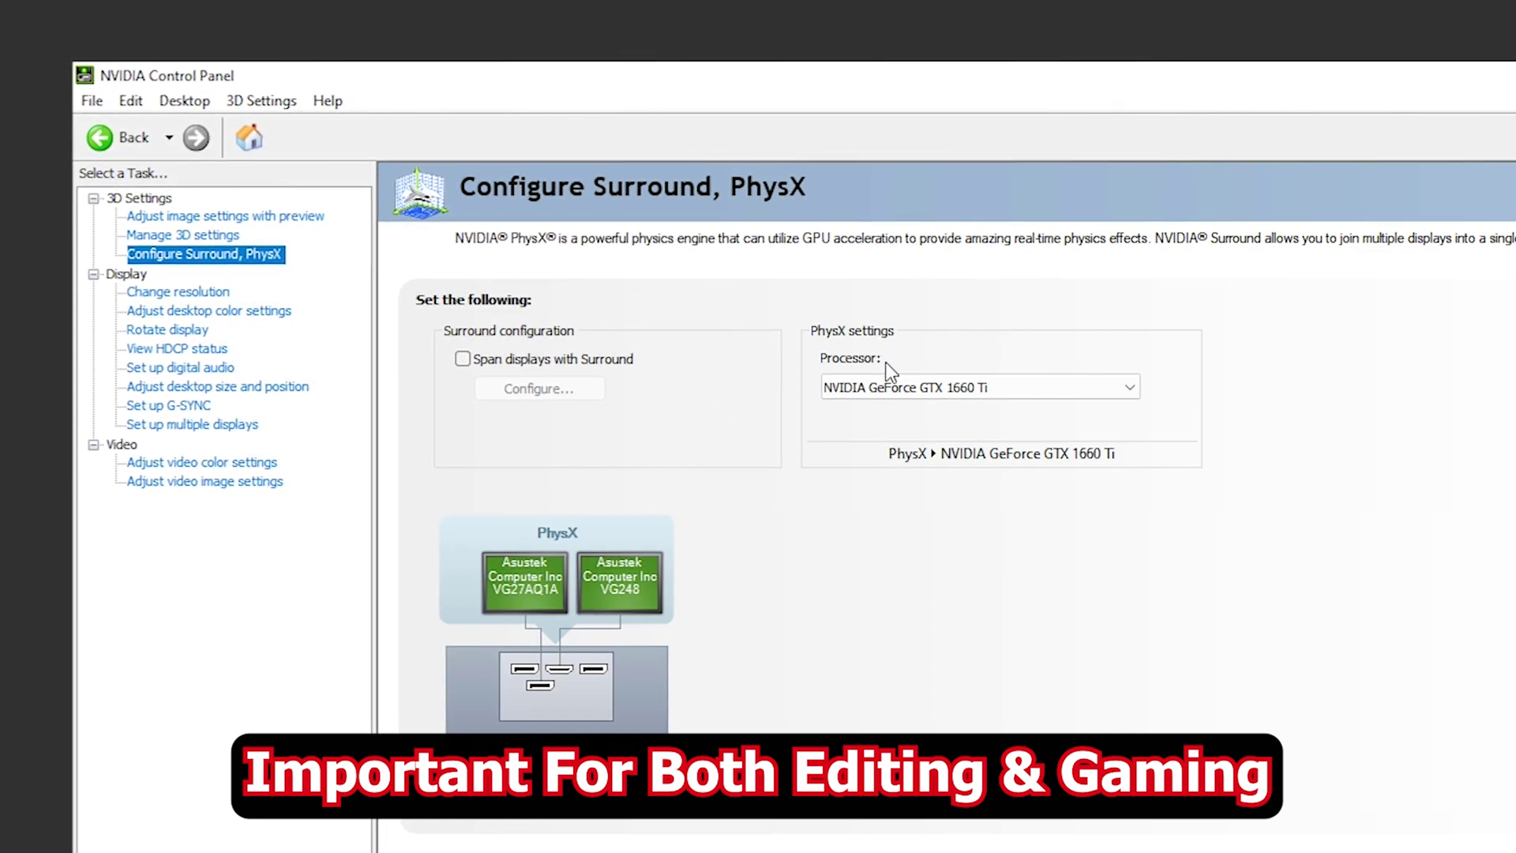
{"action": "left_click", "coordinate": [892, 386]}
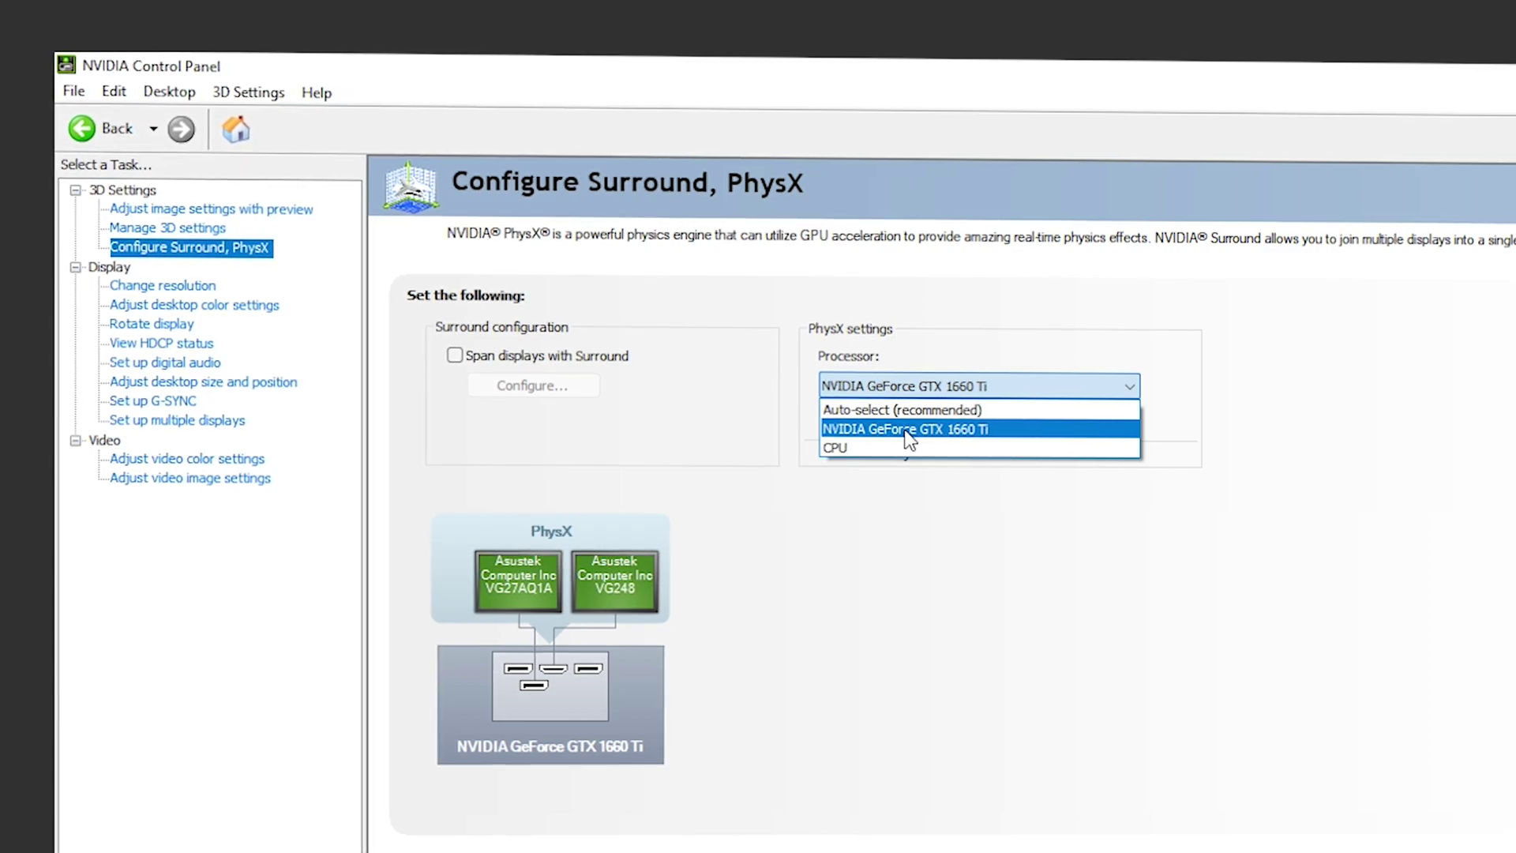
{"action": "left_click", "coordinate": [908, 437]}
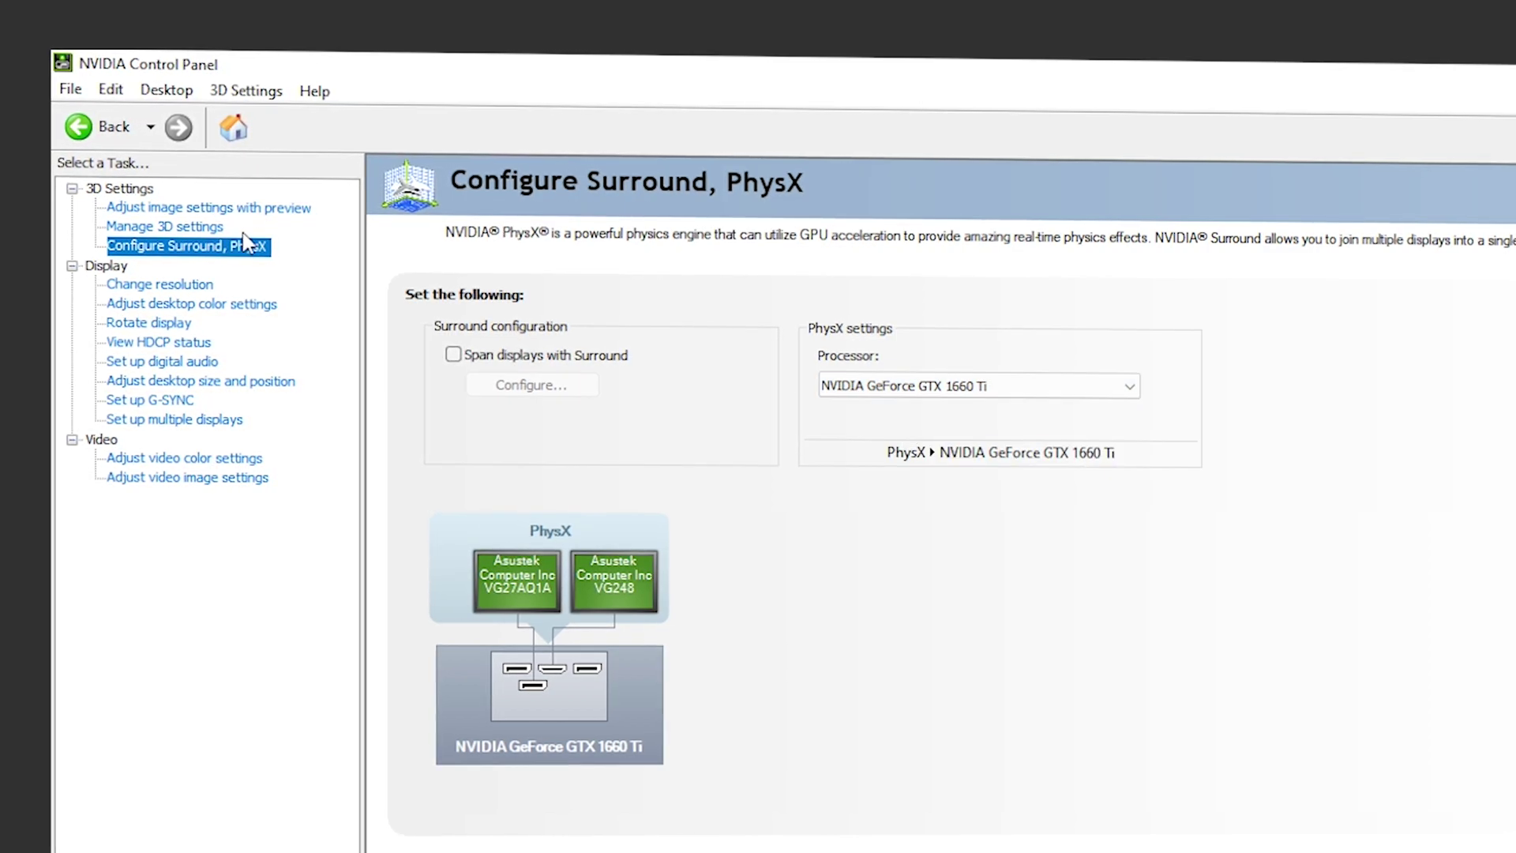
- Open Manage 3D settings' Program Settings, listing only programs found on this computer
{"action": "left_click", "coordinate": [194, 228]}
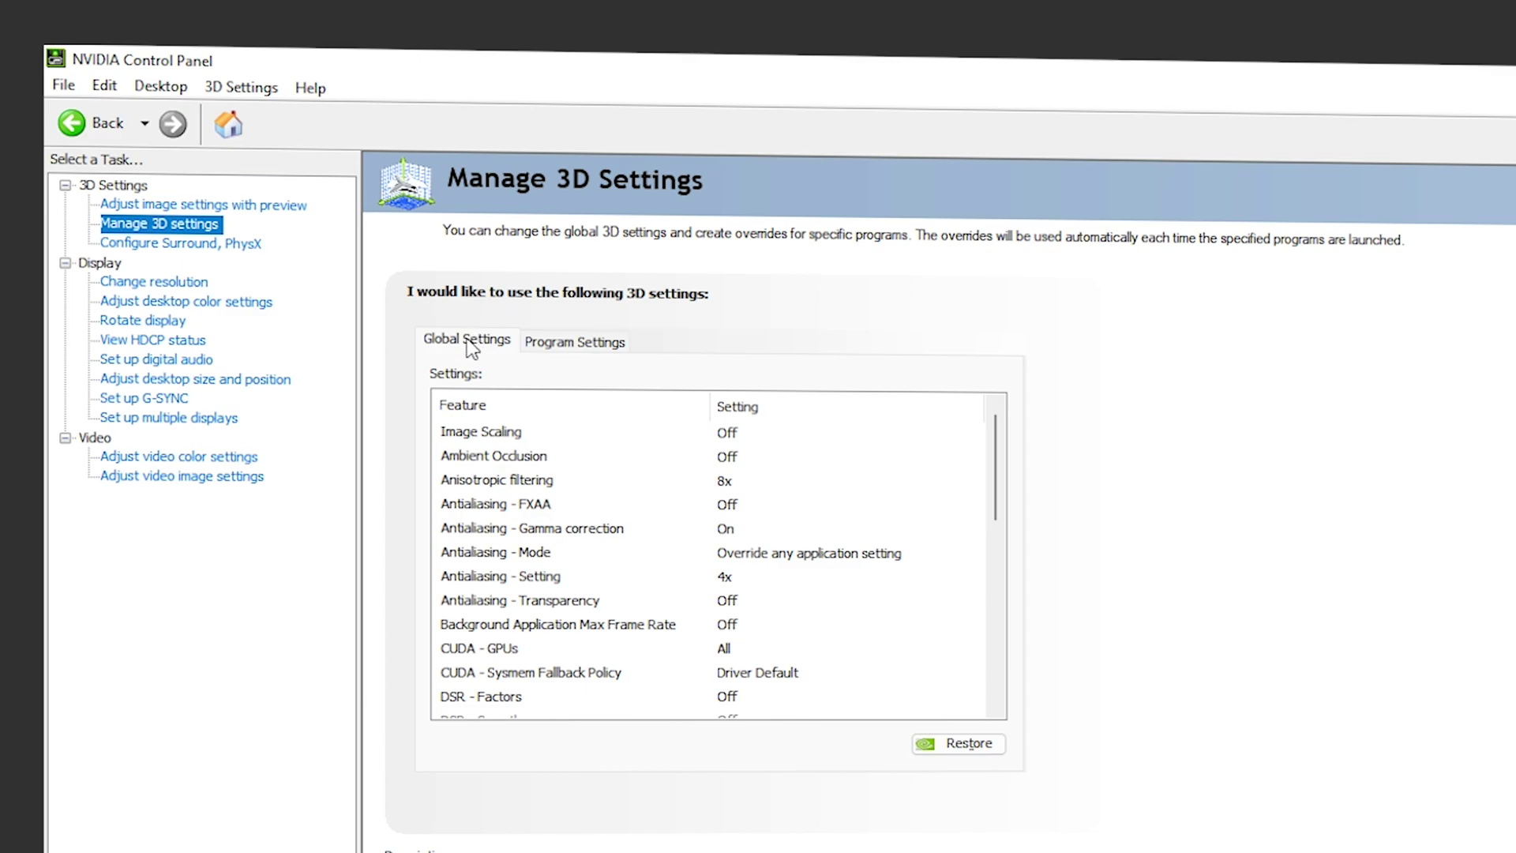
{"action": "left_click", "coordinate": [567, 348]}
{"action": "left_click", "coordinate": [439, 432]}
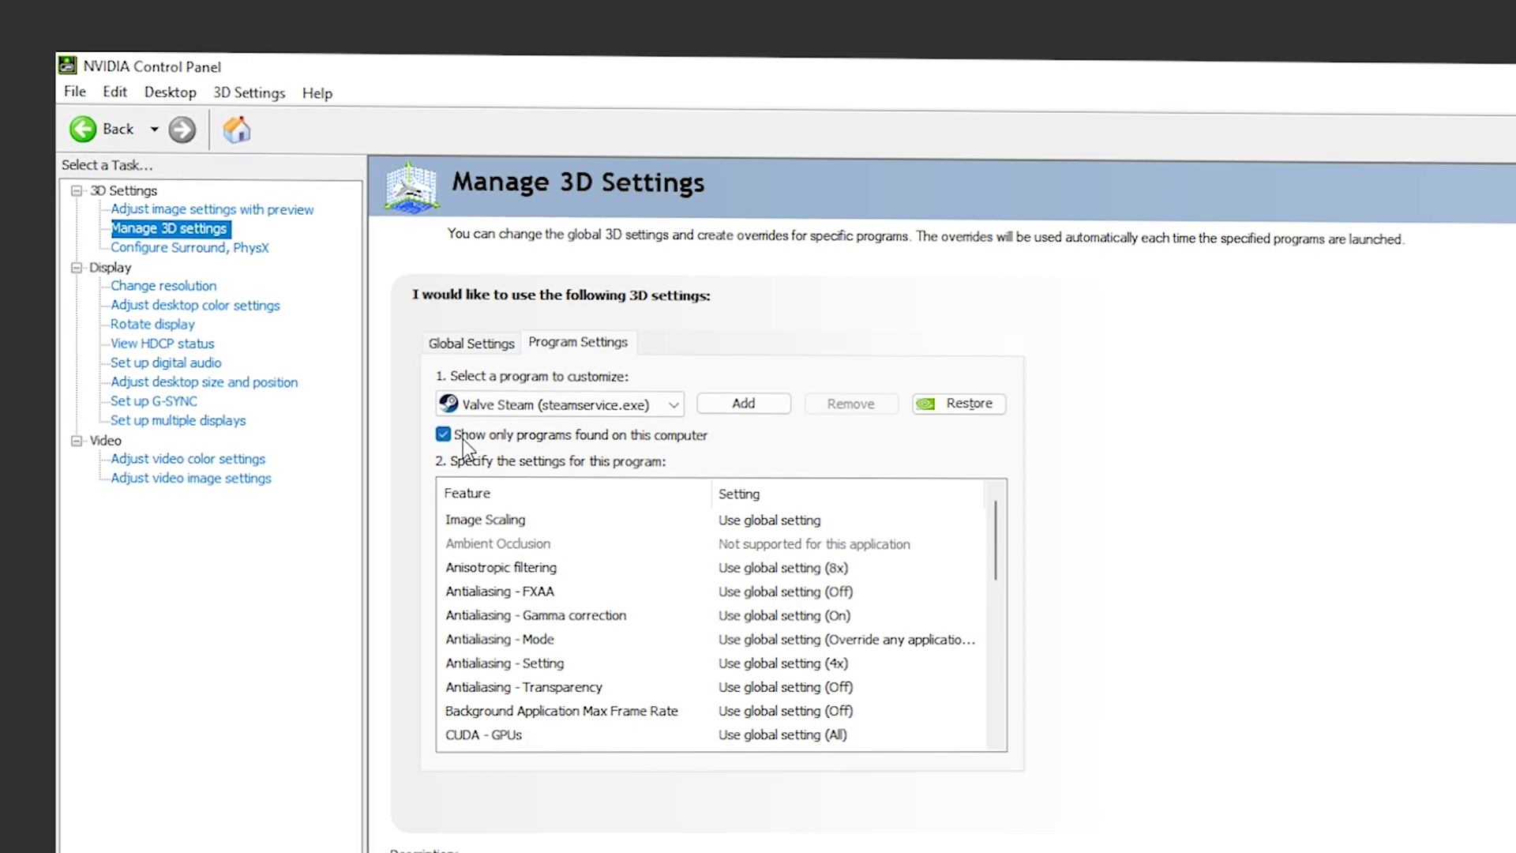
{"action": "left_click", "coordinate": [586, 405]}
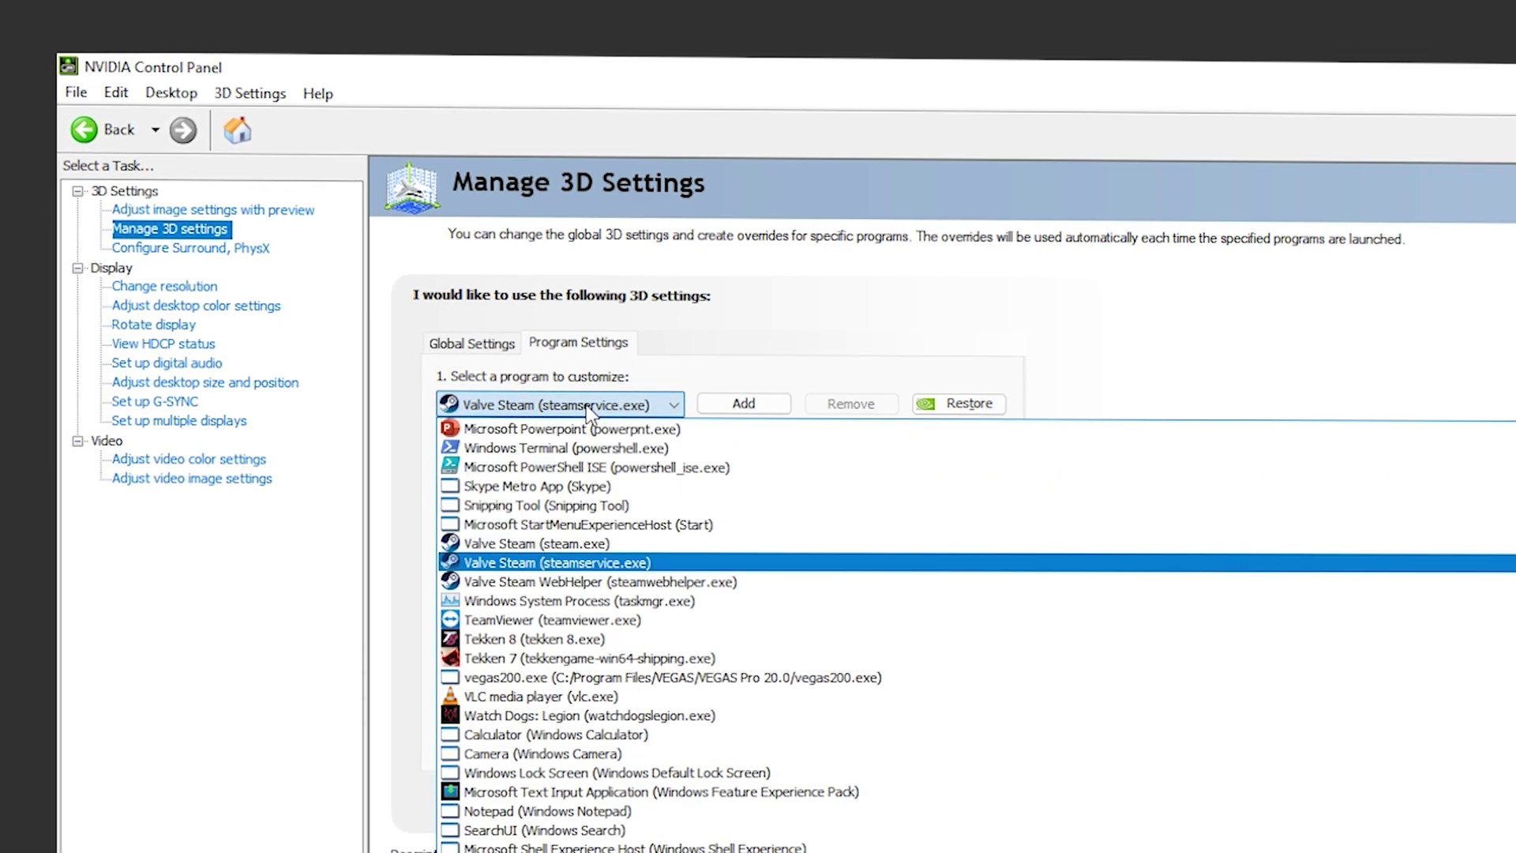
{"action": "scroll", "coordinate": [683, 790], "scroll_direction": "up", "scroll_amount": 10}
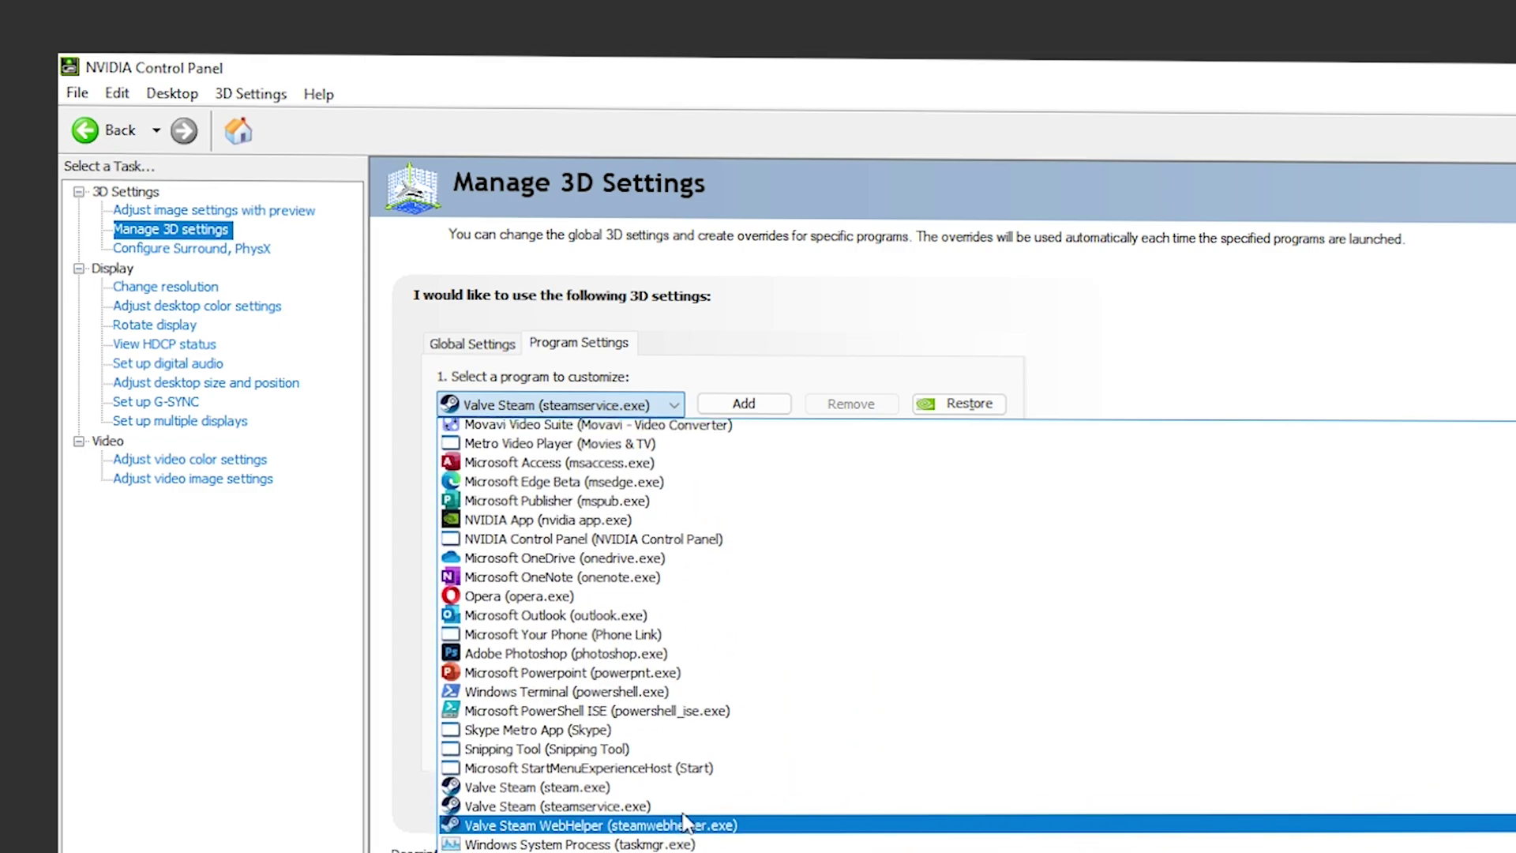
{"action": "scroll", "coordinate": [684, 781], "scroll_direction": "up", "scroll_amount": 3}
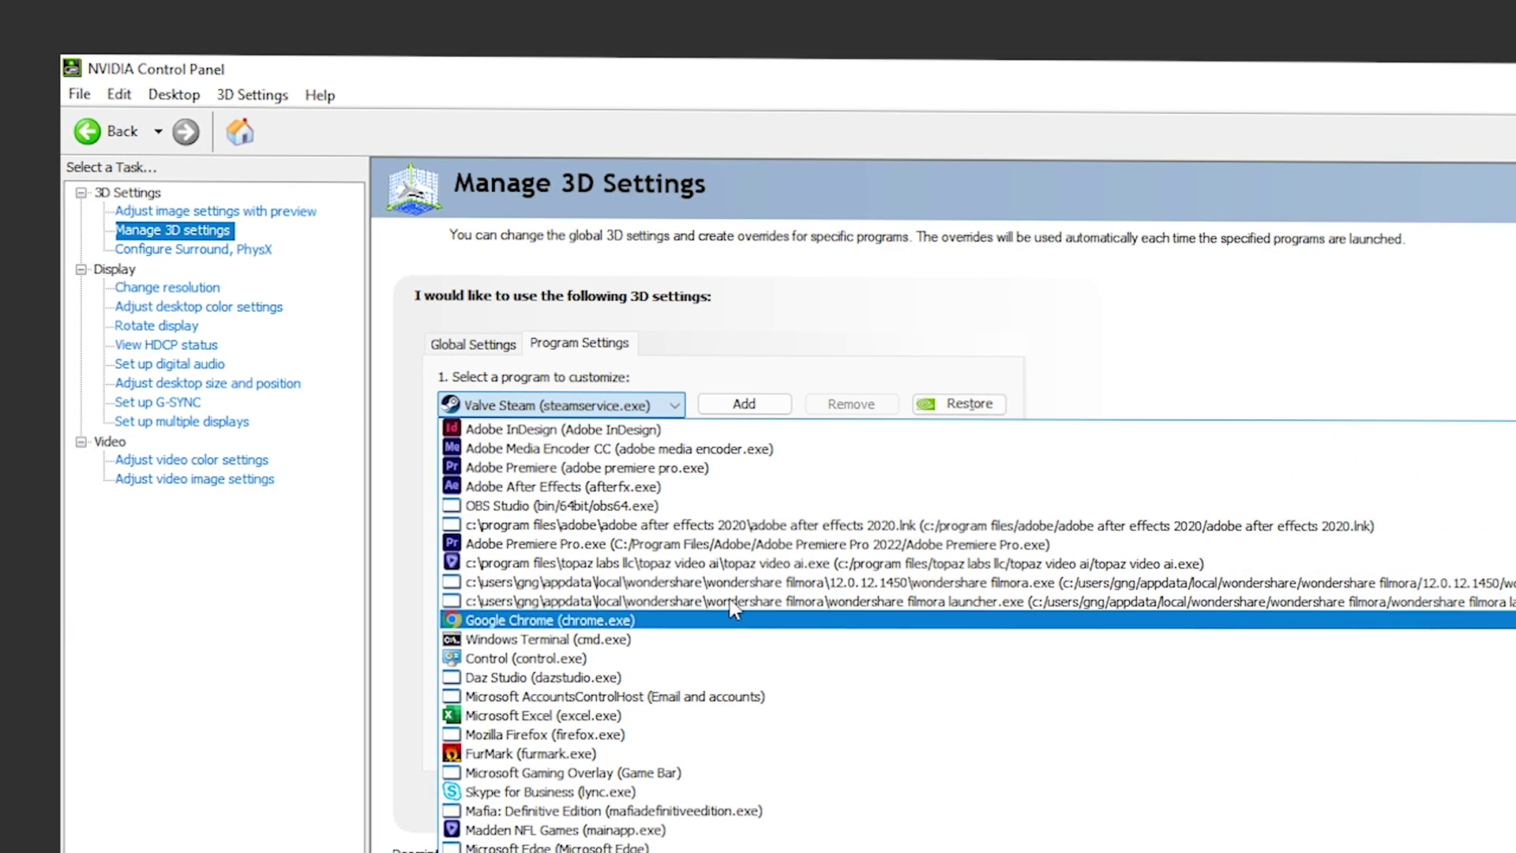
{"action": "left_click", "coordinate": [807, 335]}
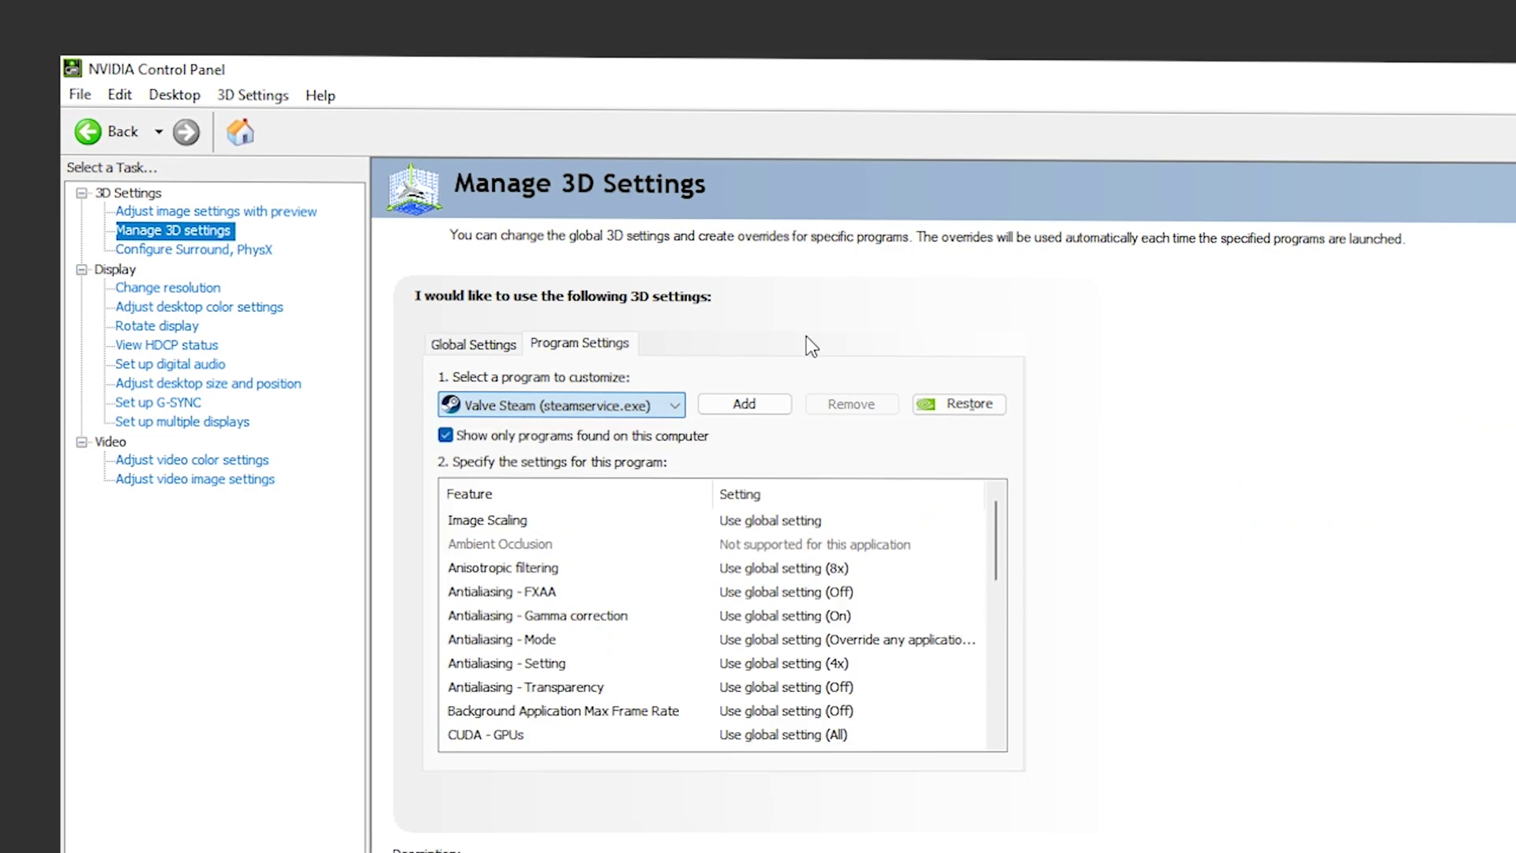
- Add VEGAS Pro as the program to customize, then reopen the program-adding dialog
{"action": "left_click", "coordinate": [757, 406]}
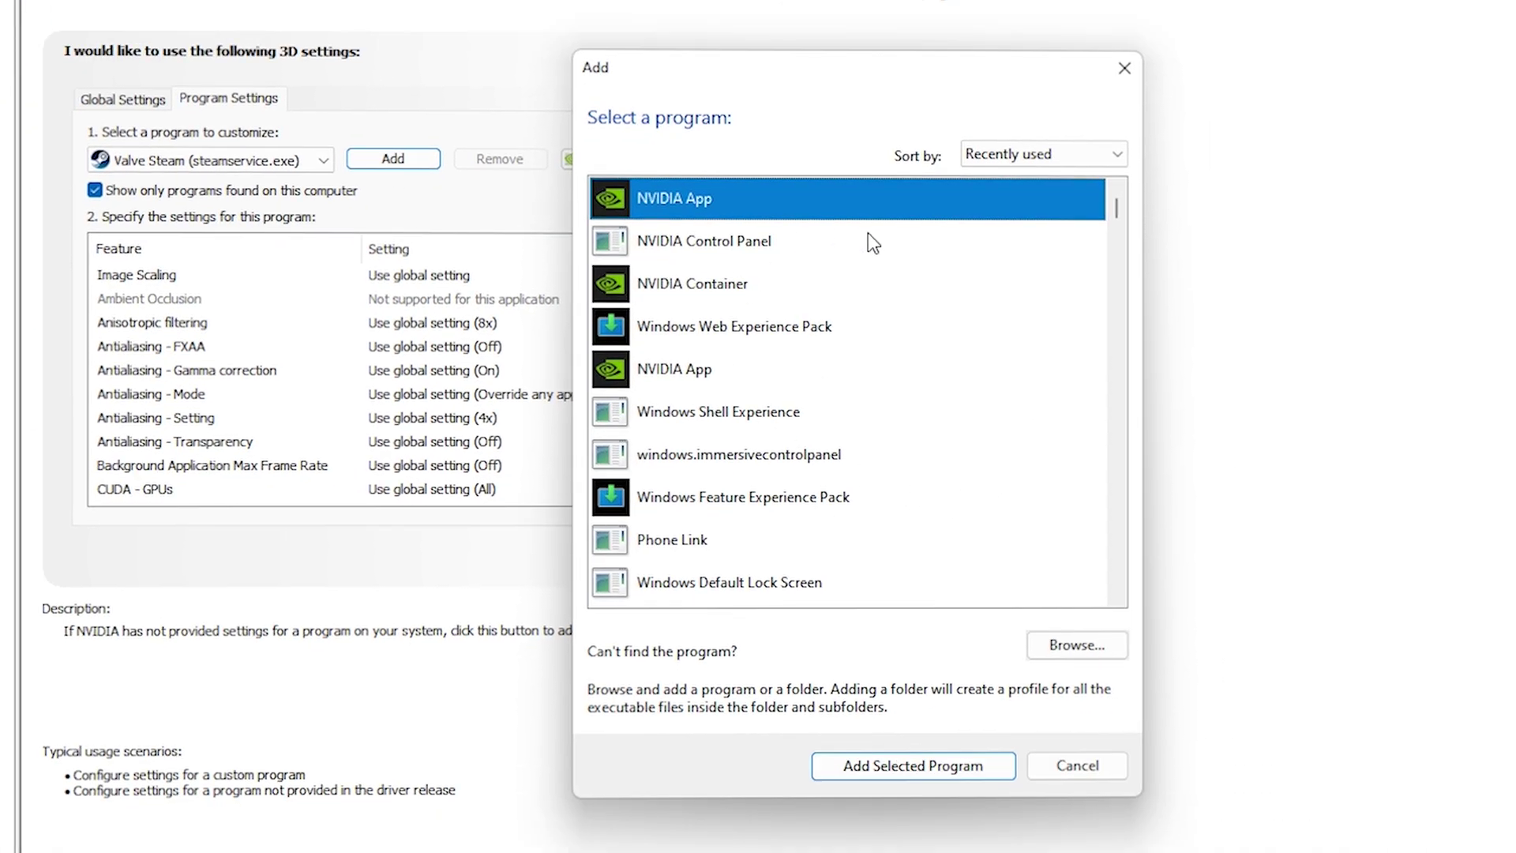
{"action": "scroll", "coordinate": [916, 349], "scroll_direction": "down", "scroll_amount": 6}
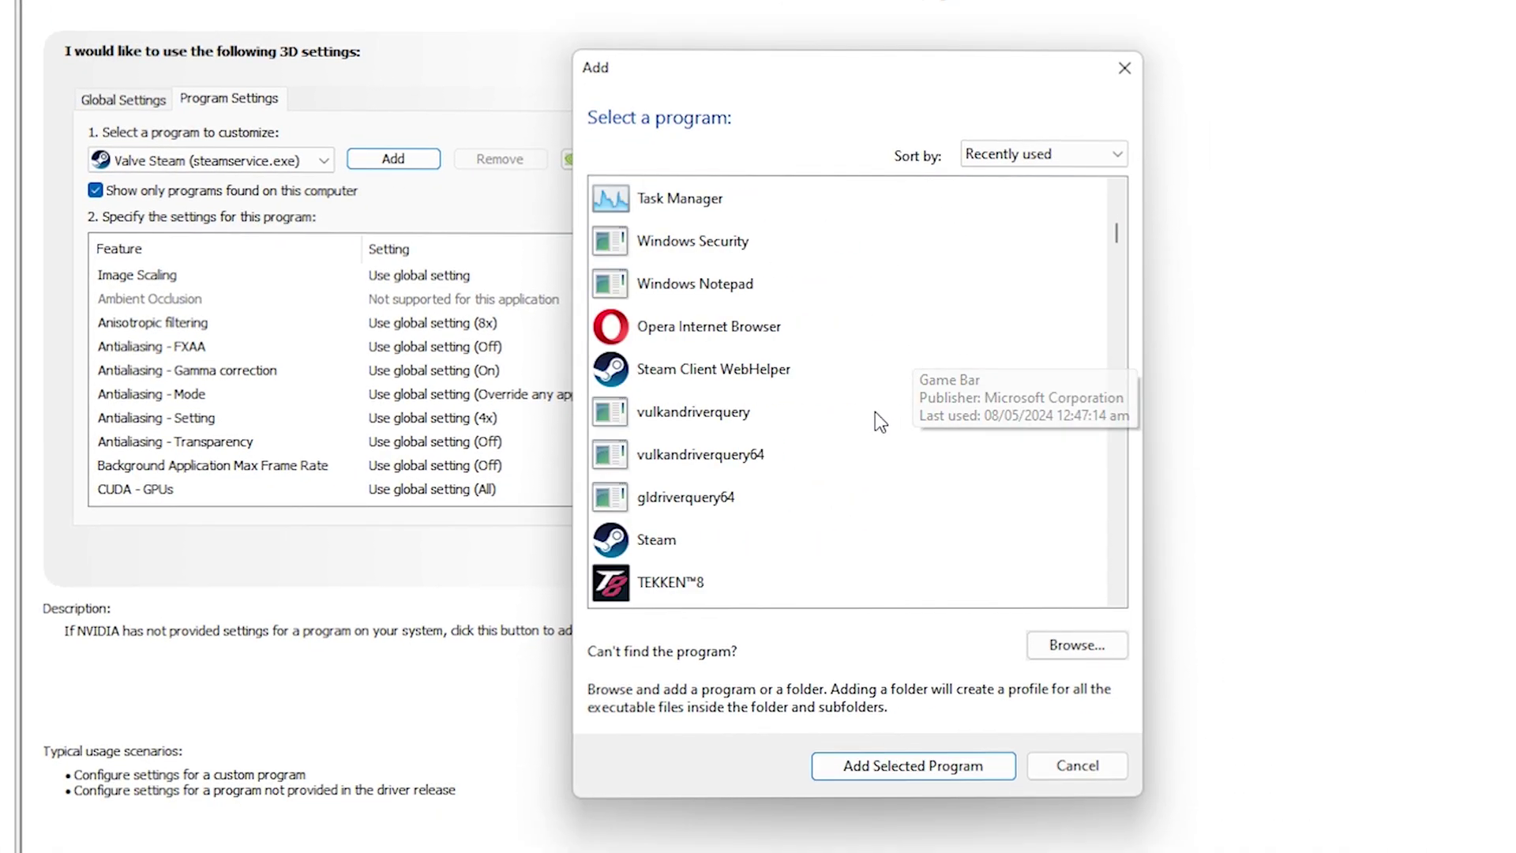
{"action": "scroll", "coordinate": [875, 410], "scroll_direction": "up", "scroll_amount": 5}
{"action": "scroll", "coordinate": [793, 291], "scroll_direction": "down", "scroll_amount": 5}
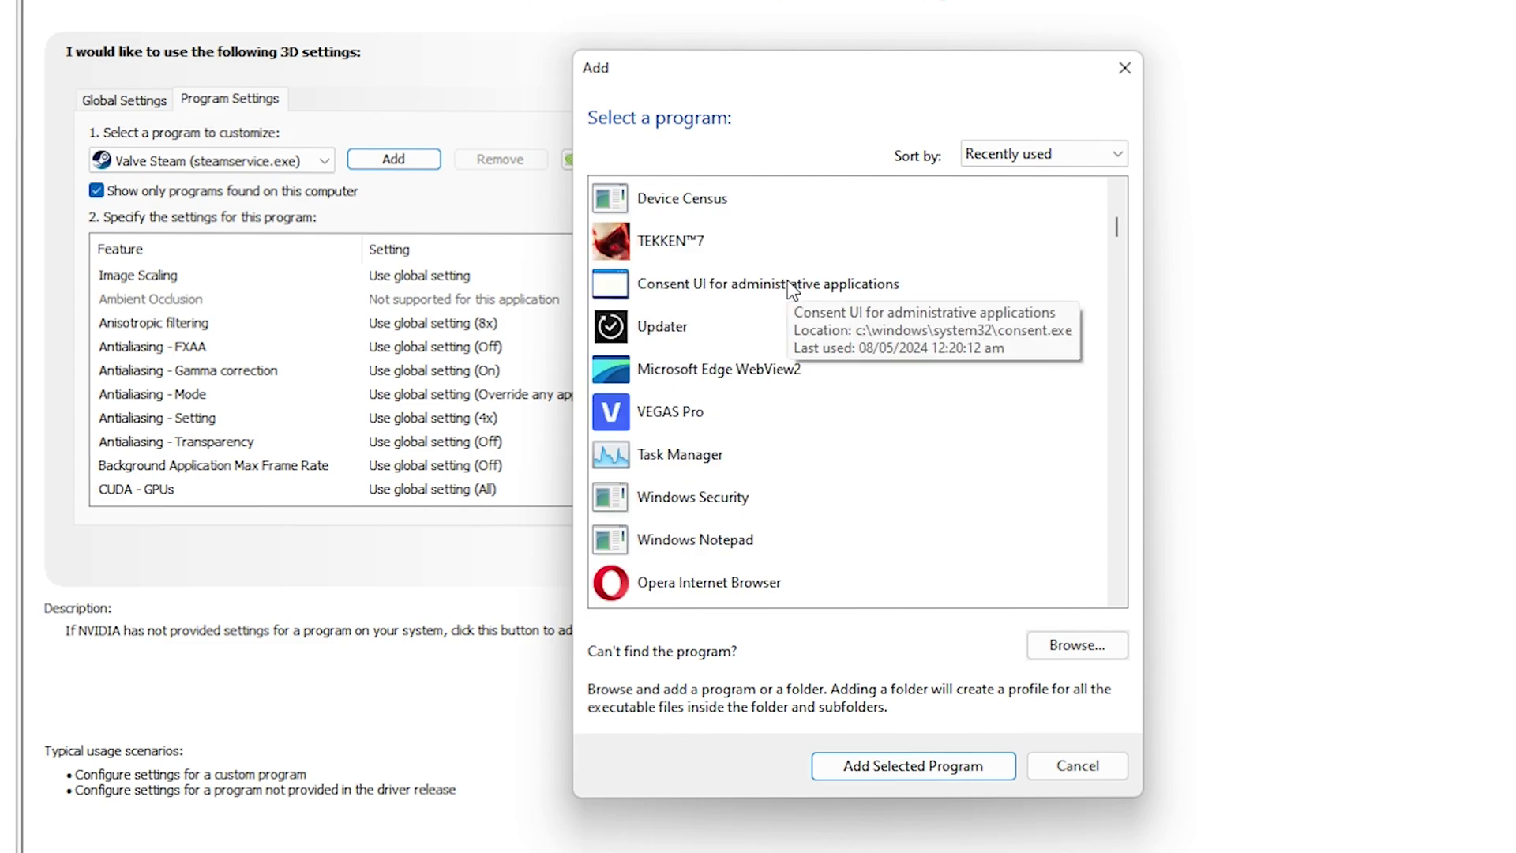
{"action": "left_click", "coordinate": [781, 411]}
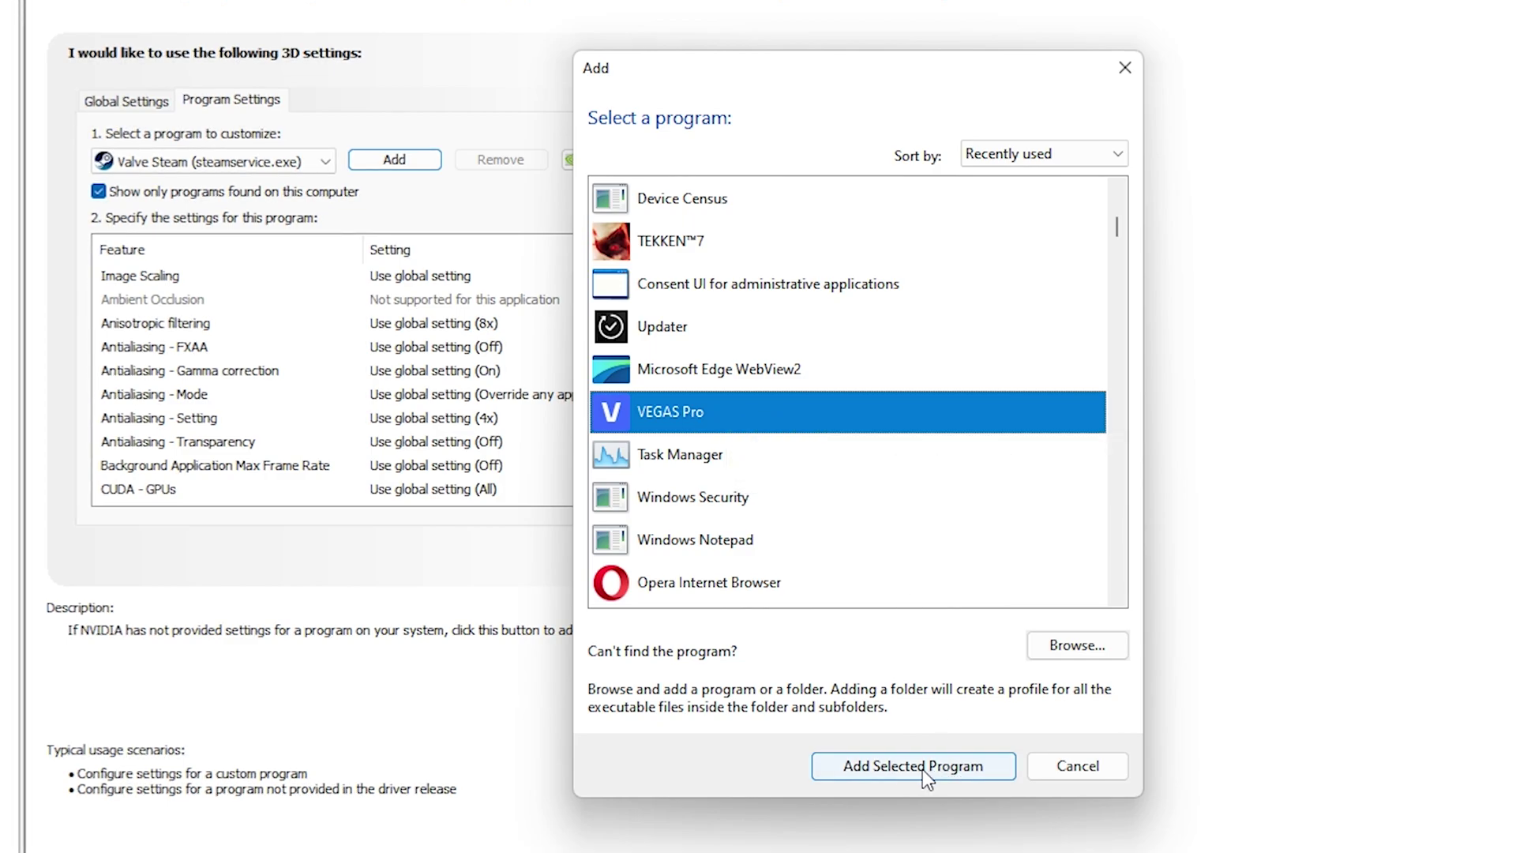
{"action": "left_click", "coordinate": [895, 766]}
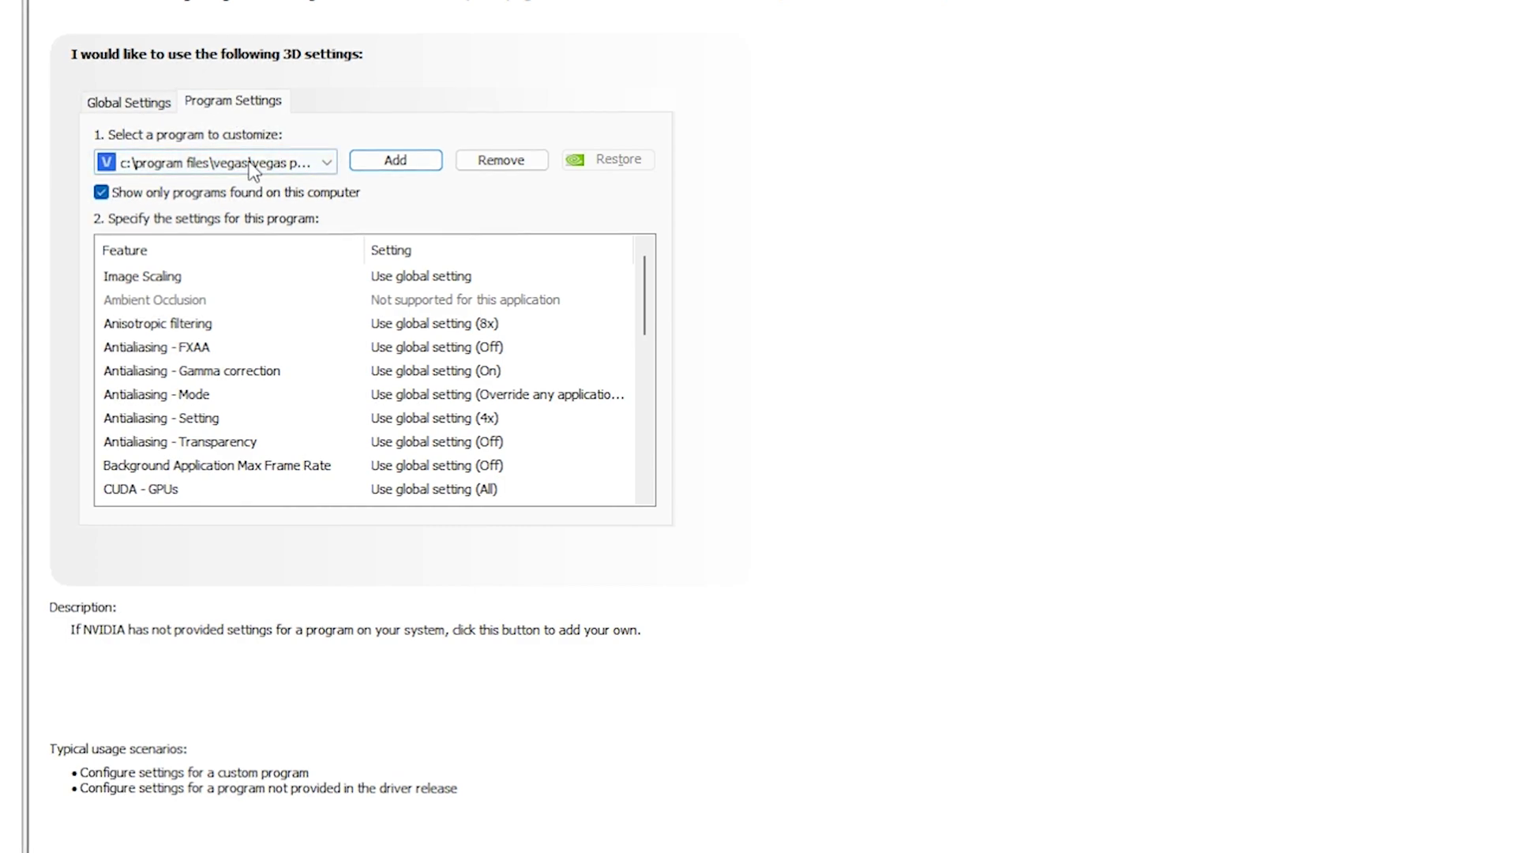
{"action": "left_click", "coordinate": [397, 161]}
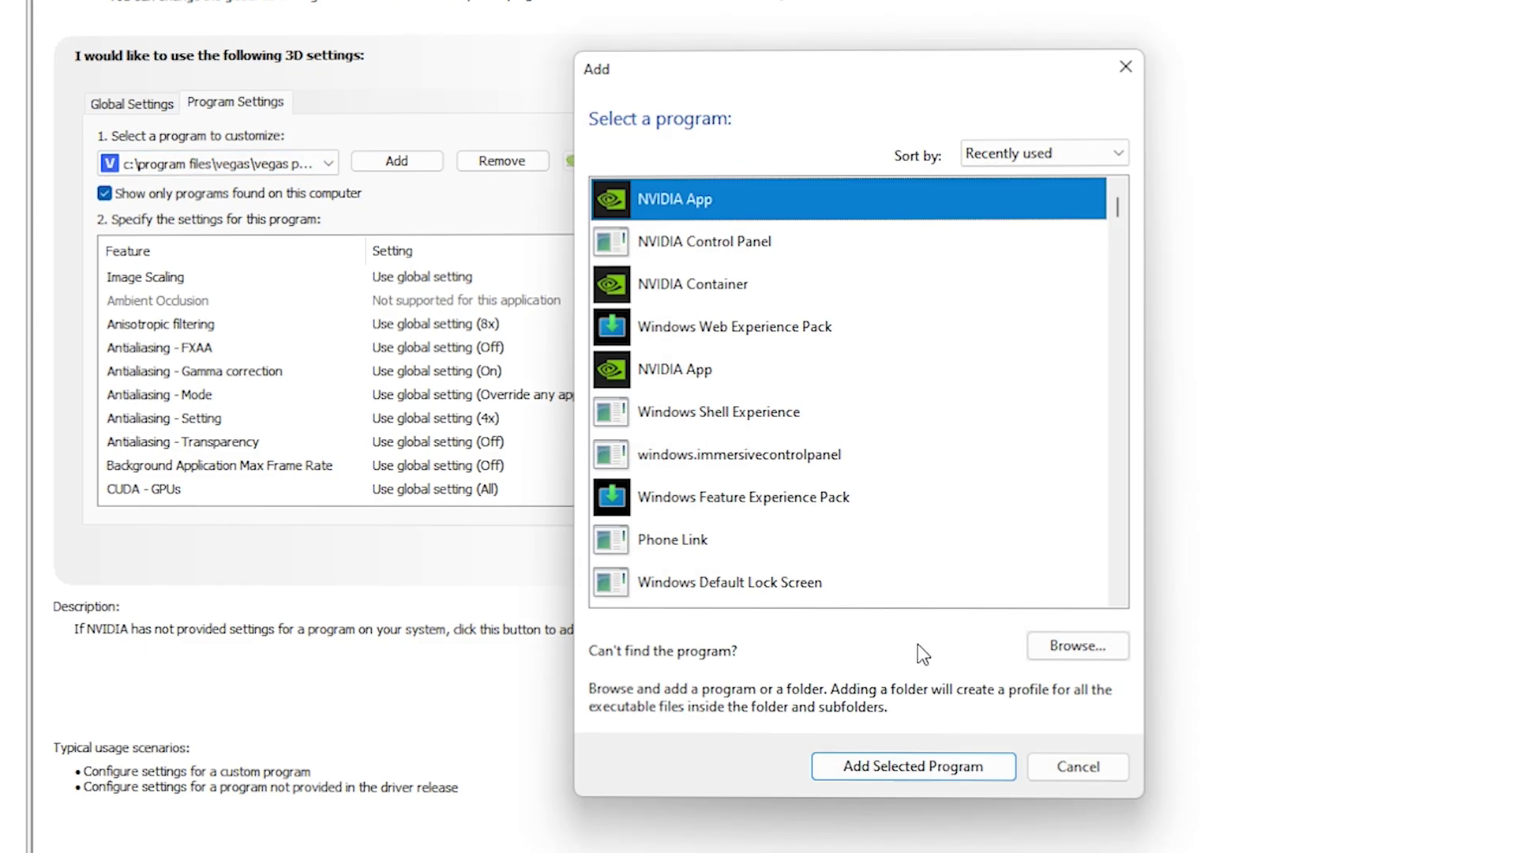
- Browse to C:\Program Files\VEGAS\VEGAS Pro 21.0 and add vegas210 as the program to customize
{"action": "left_click", "coordinate": [1031, 646]}
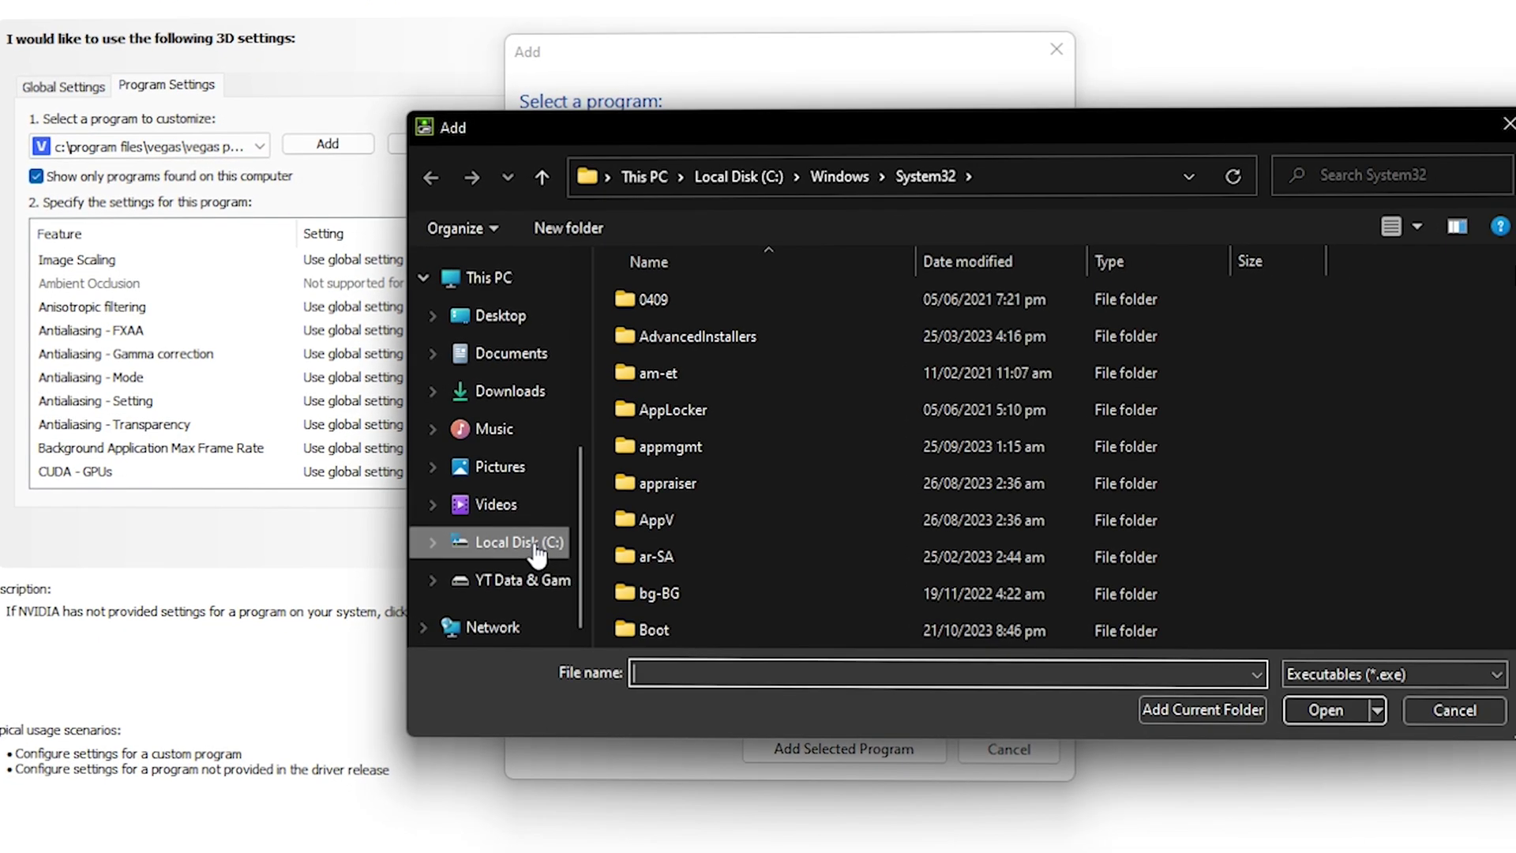
{"action": "left_click", "coordinate": [604, 570]}
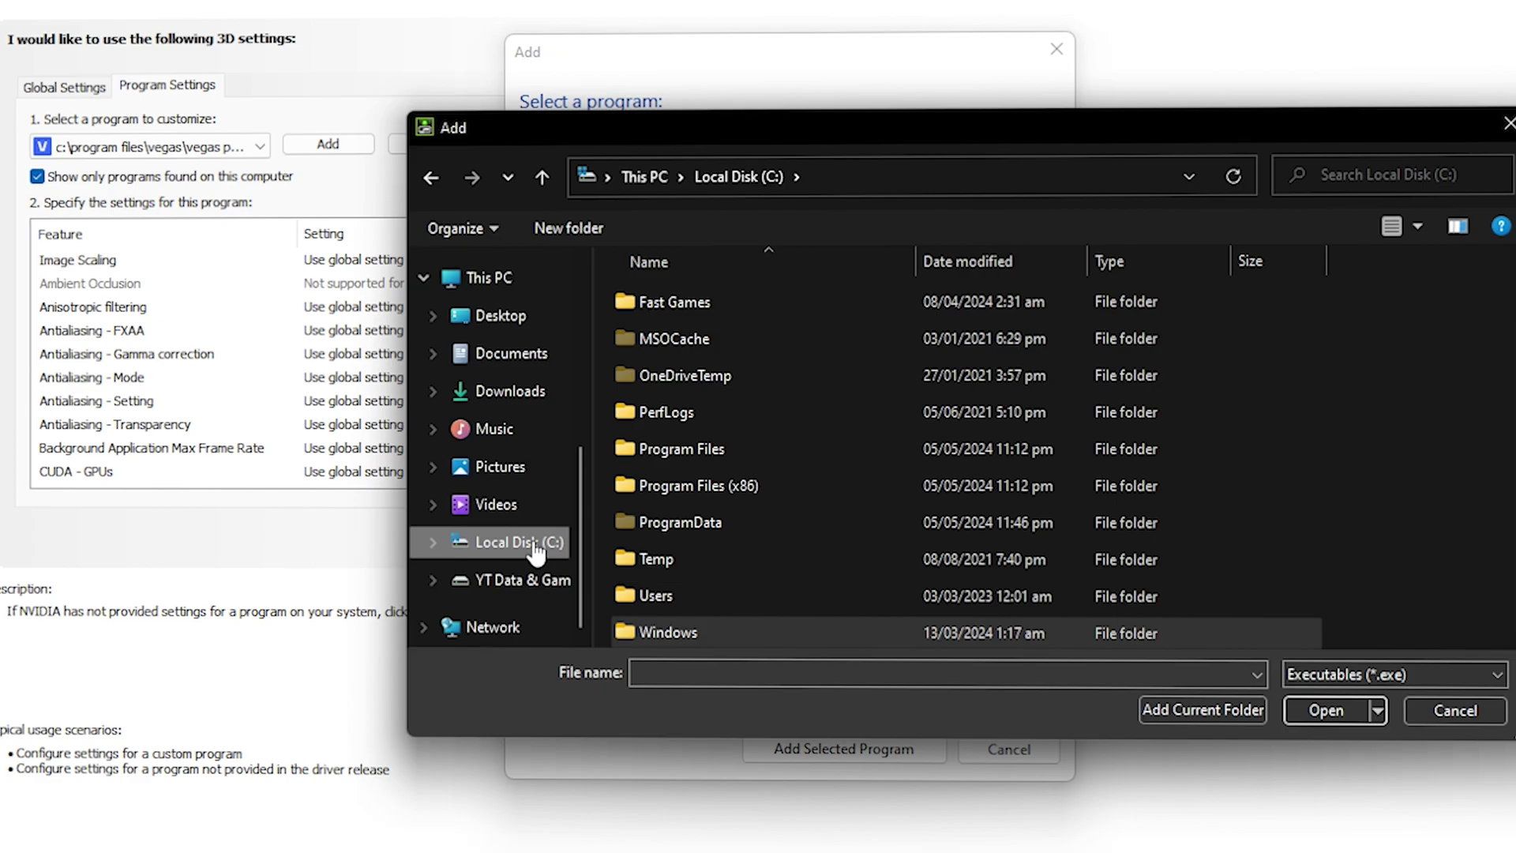
{"action": "scroll", "coordinate": [715, 537], "scroll_direction": "up", "scroll_amount": 1}
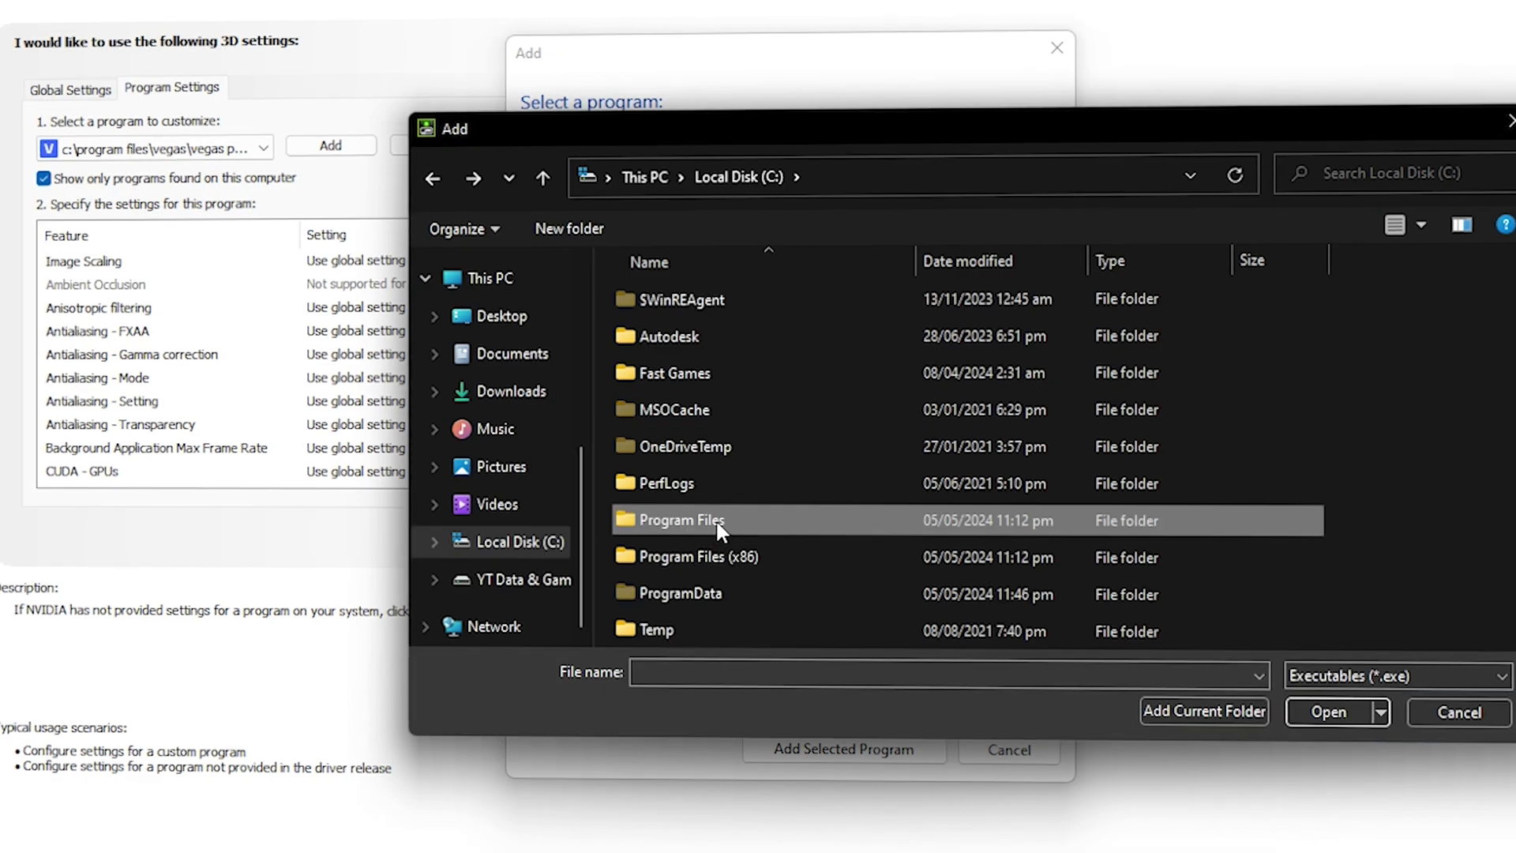
{"action": "double_click", "coordinate": [715, 519]}
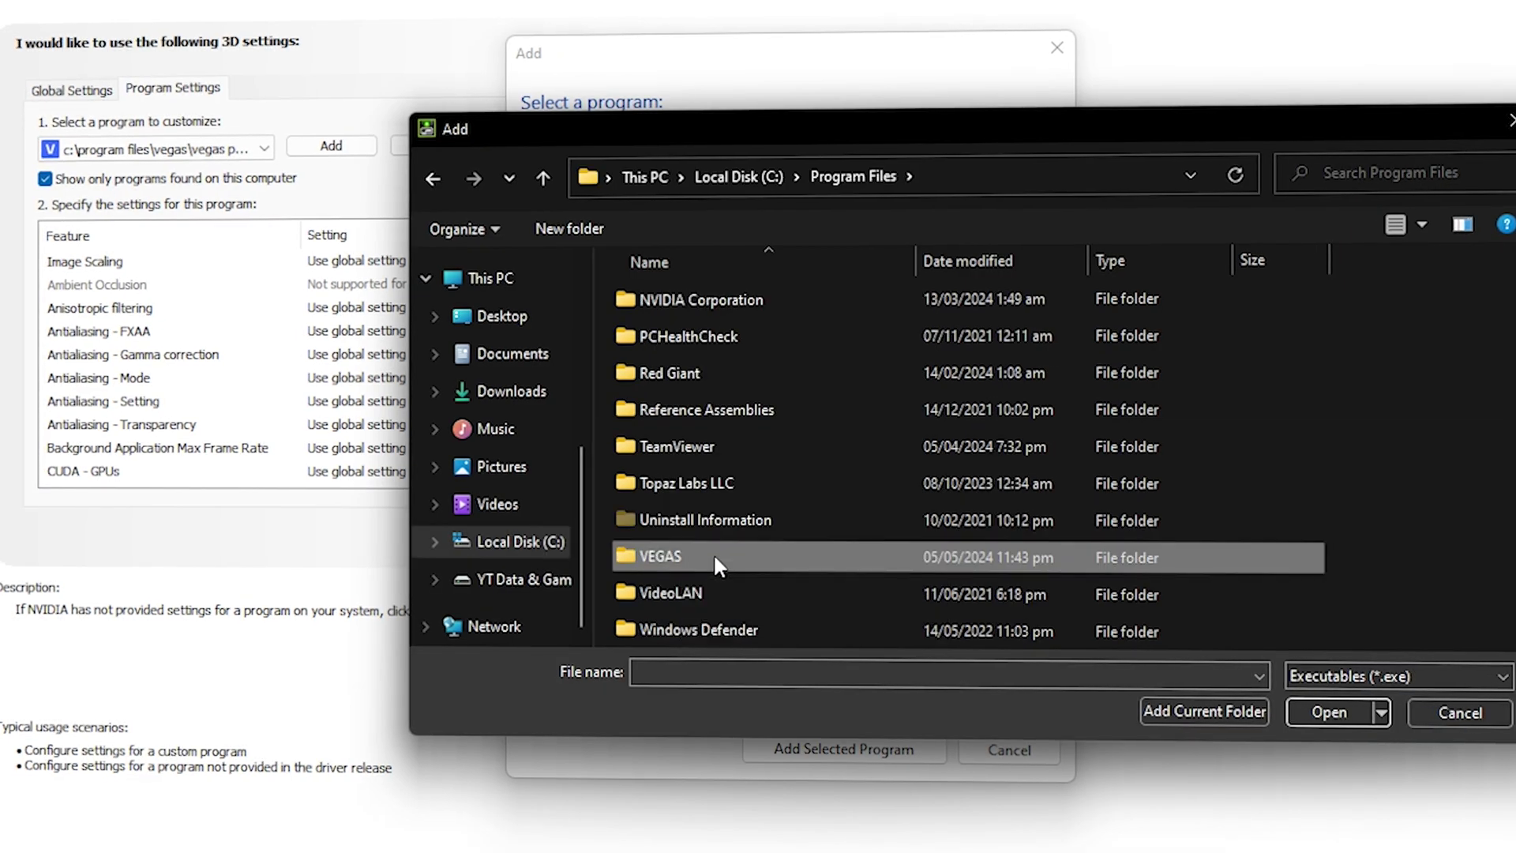
{"action": "double_click", "coordinate": [713, 553]}
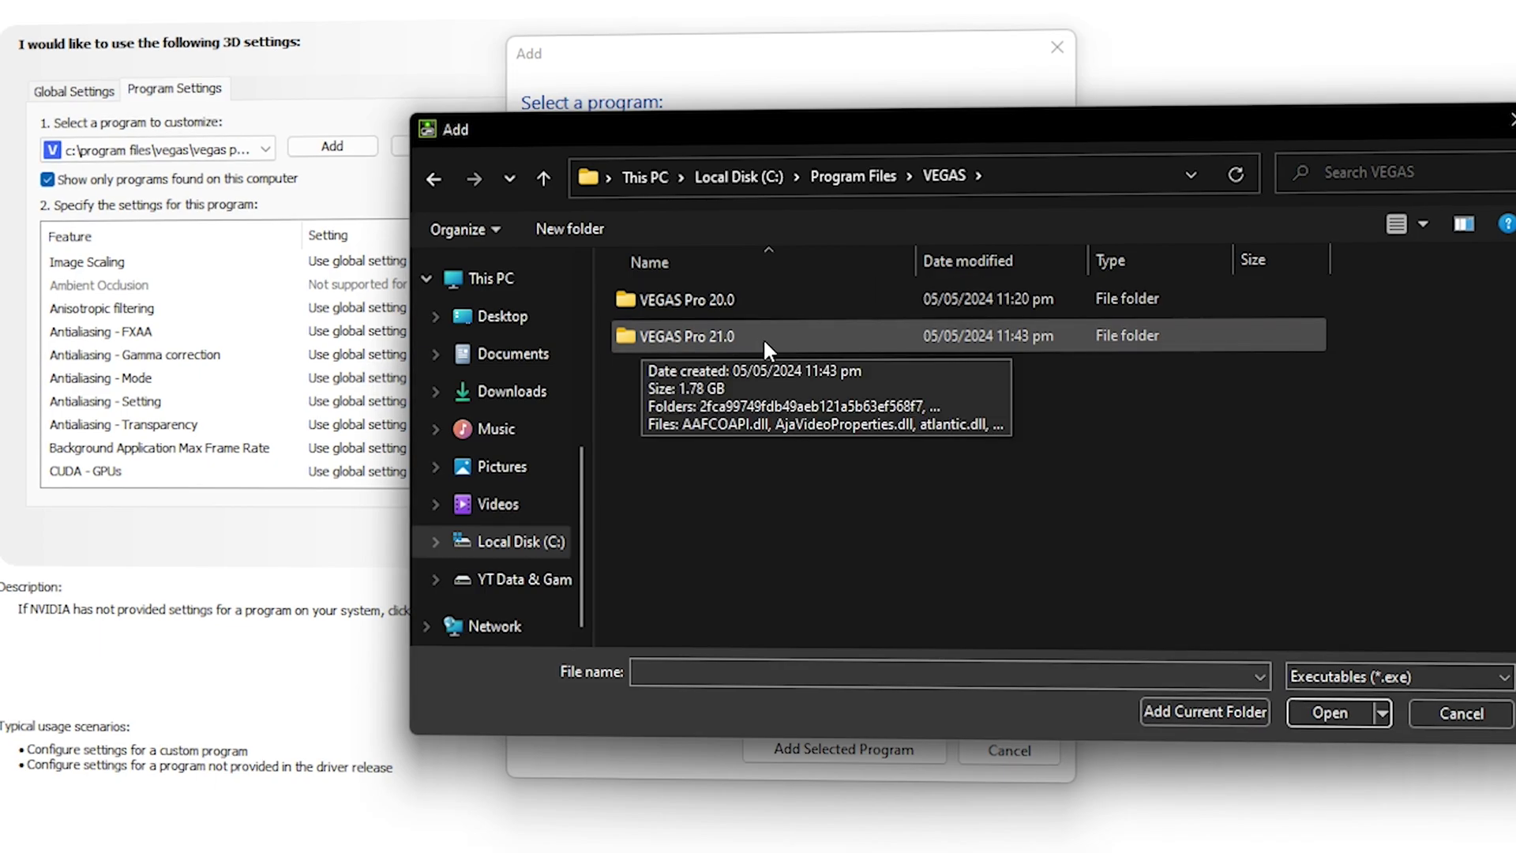
{"action": "double_click", "coordinate": [750, 338]}
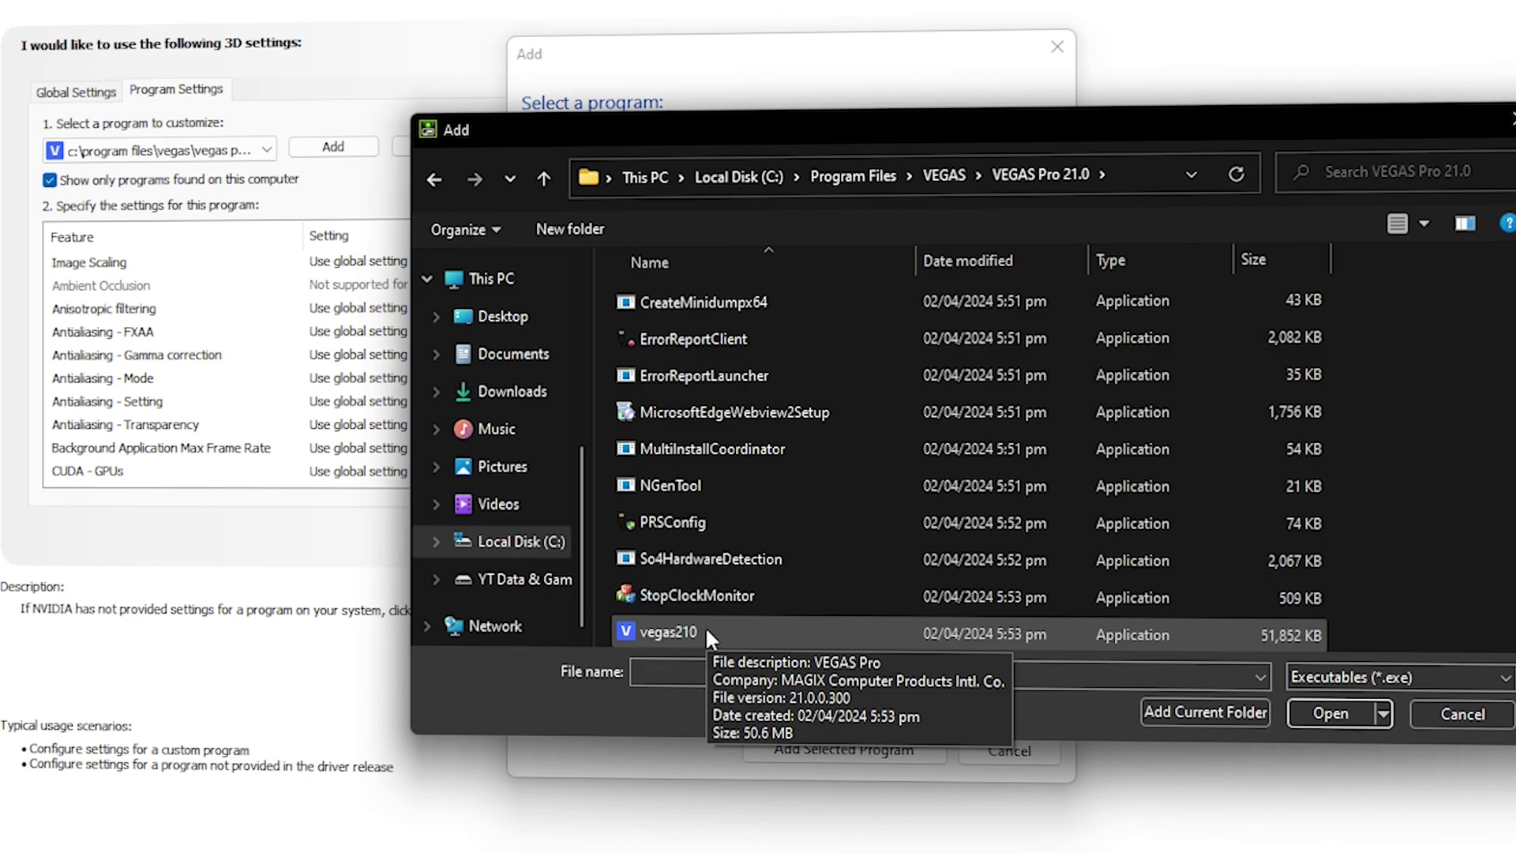
{"action": "left_click", "coordinate": [707, 631]}
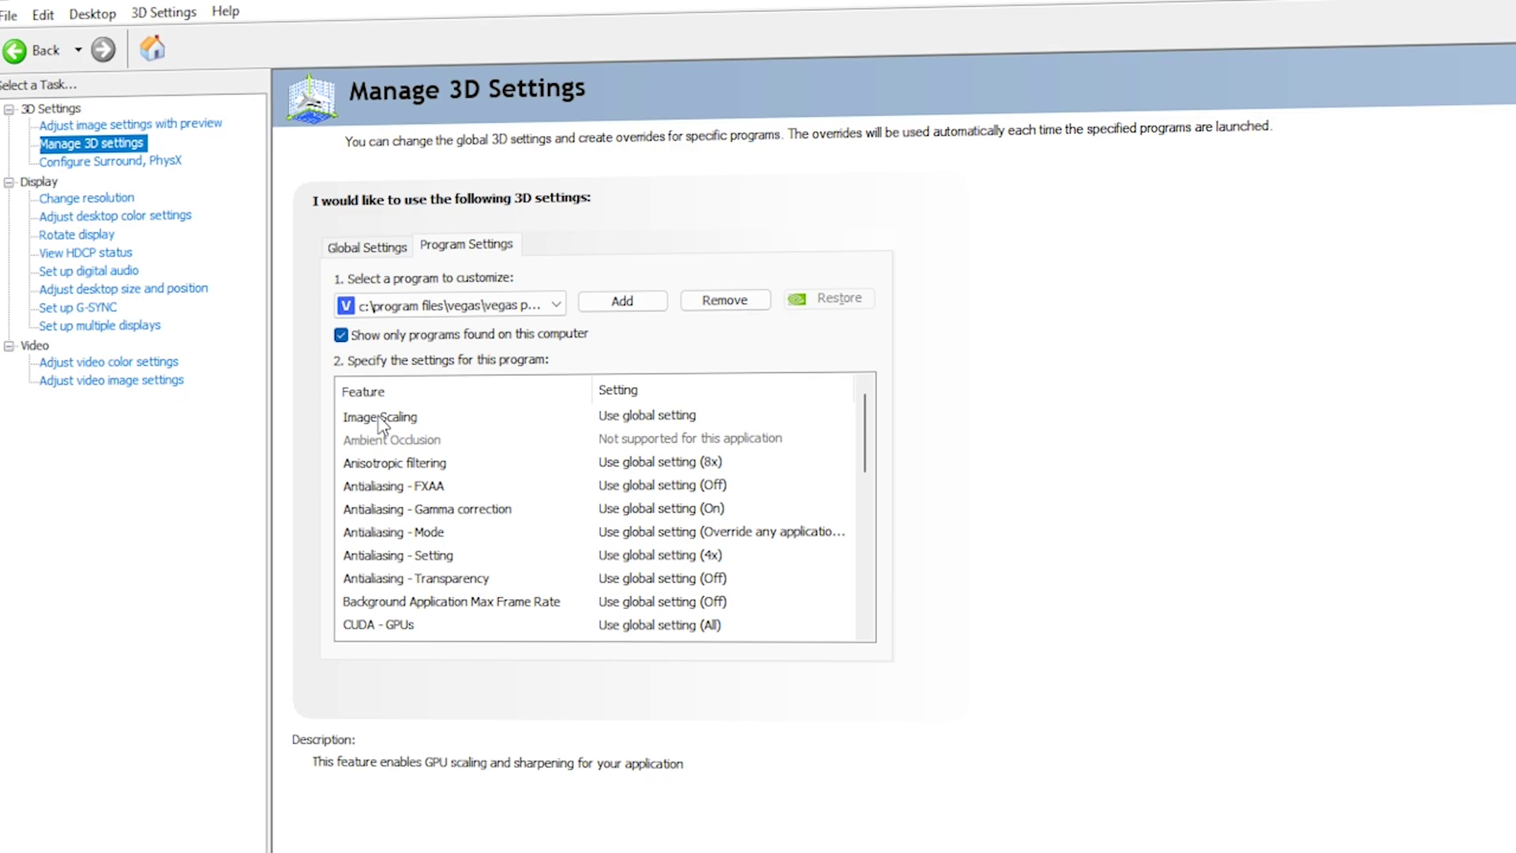
- Turn Image Scaling on with about 50% sharpening and set anisotropic filtering to 8x
{"action": "left_click", "coordinate": [705, 430]}
{"action": "left_click", "coordinate": [645, 540]}
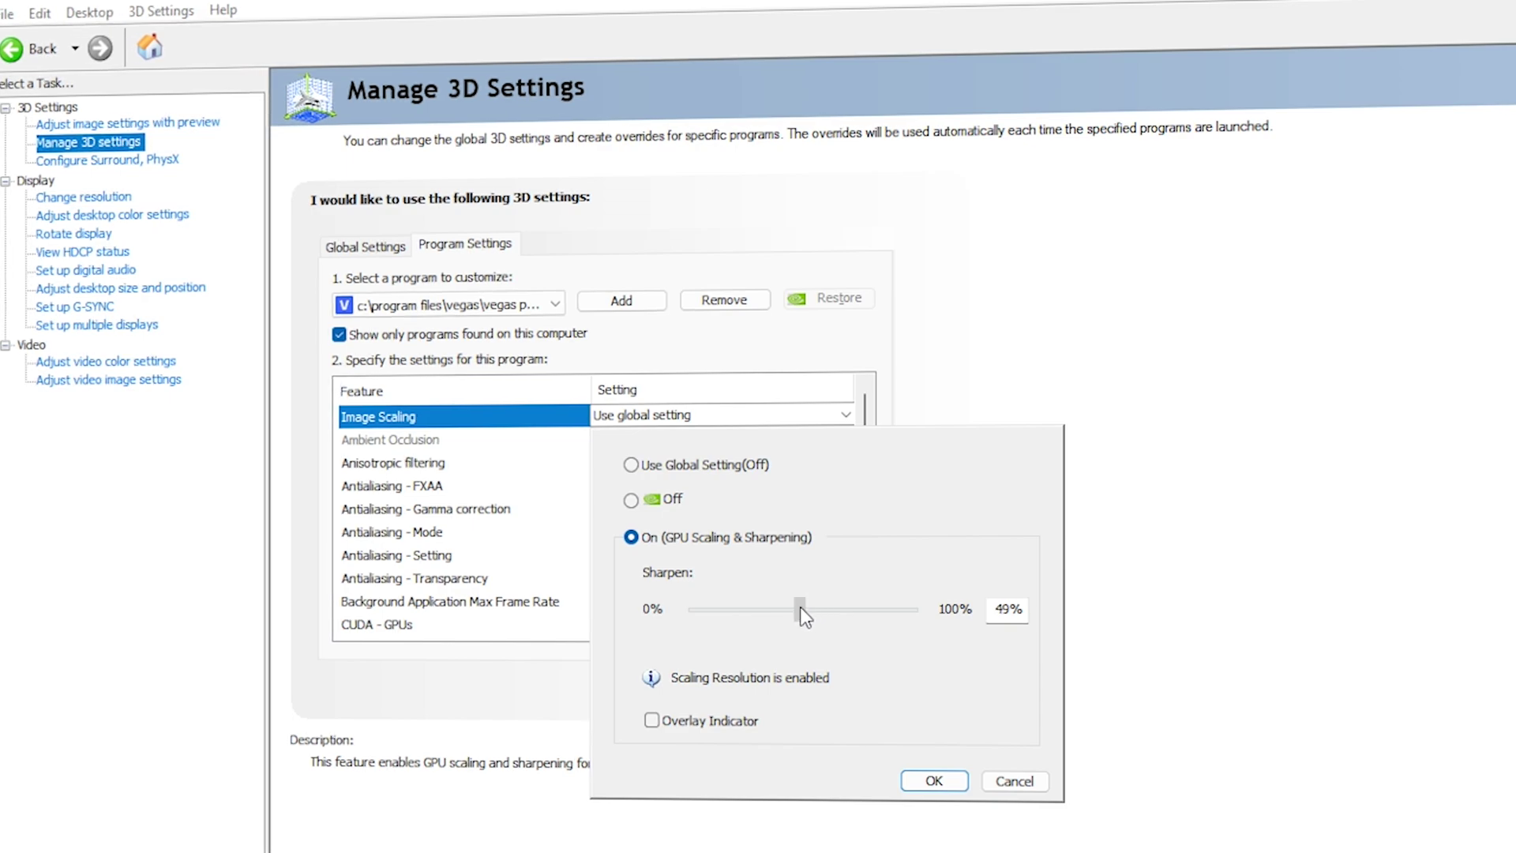
{"action": "left_click_drag", "start_coordinate": [684, 602], "coordinate": [808, 610]}
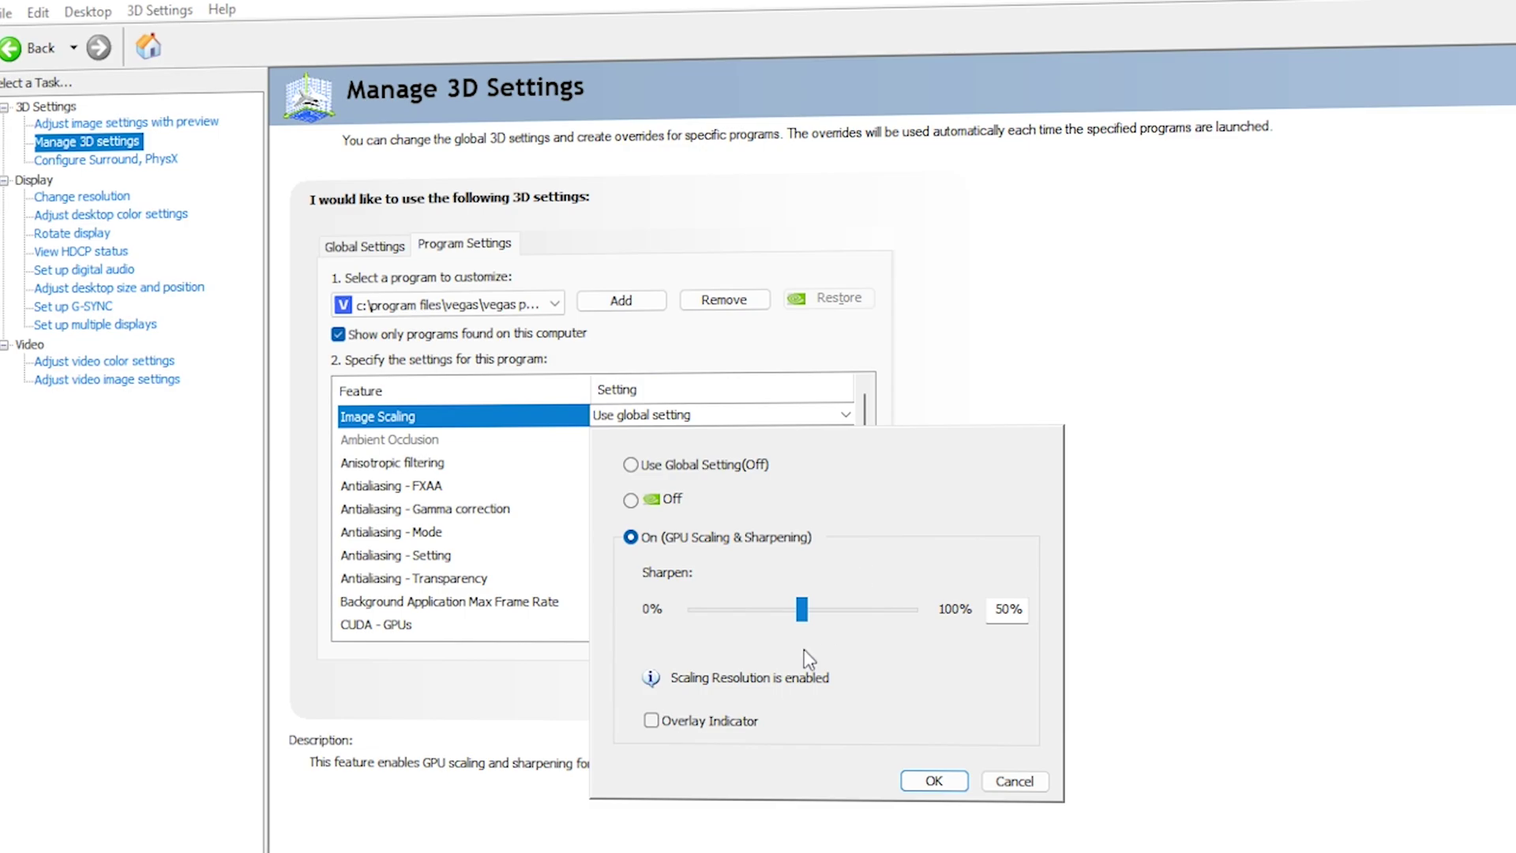
{"action": "left_click", "coordinate": [937, 782]}
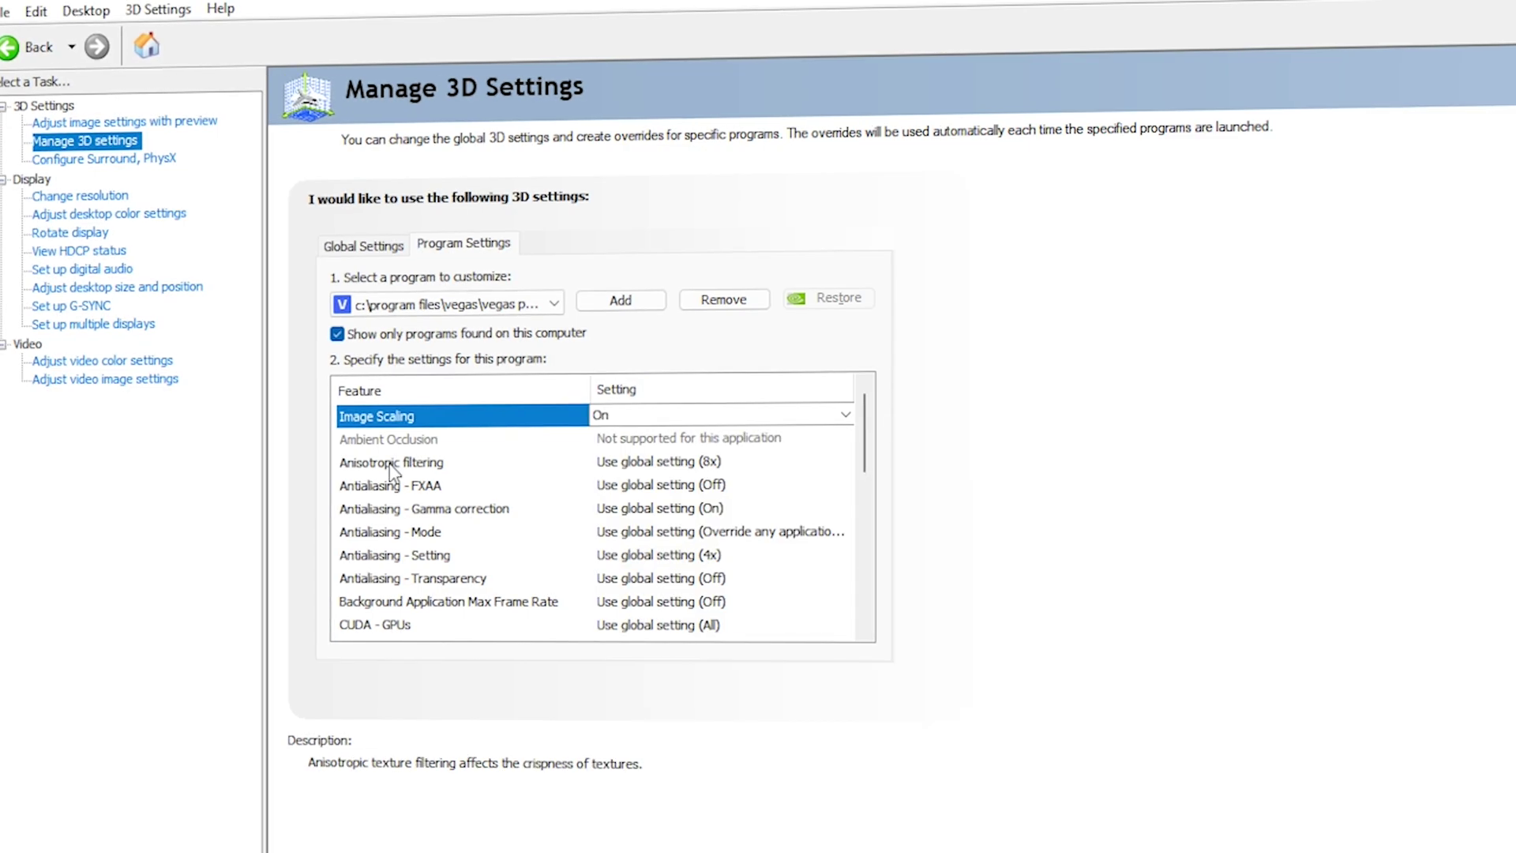
{"action": "left_click", "coordinate": [638, 462]}
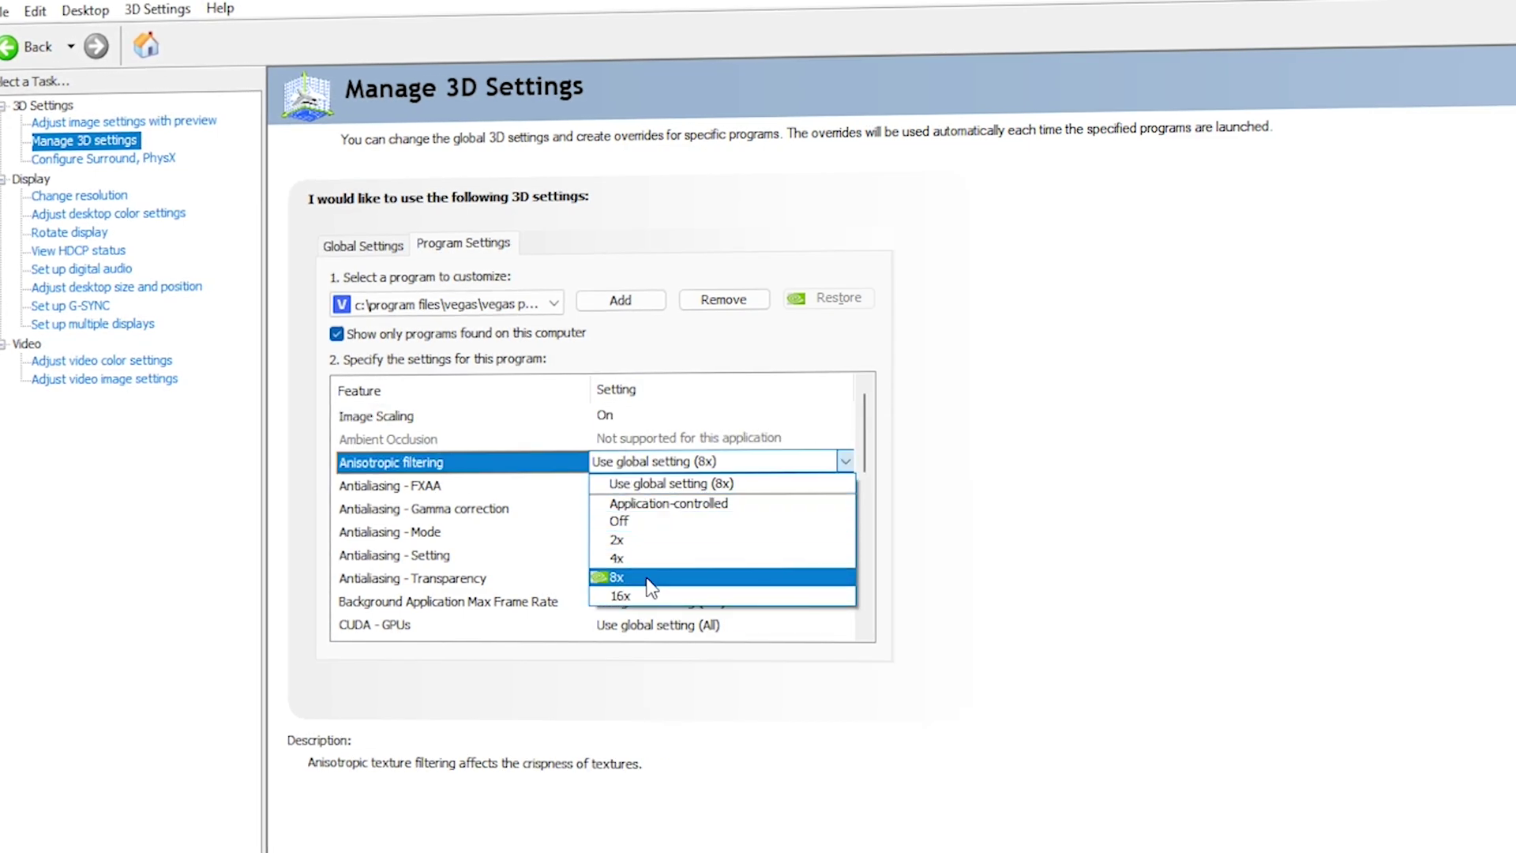
{"action": "left_click", "coordinate": [647, 577]}
- Turn FXAA and antialiasing gamma correction on, with antialiasing mode Enhance the application setting
{"action": "left_click", "coordinate": [511, 487]}
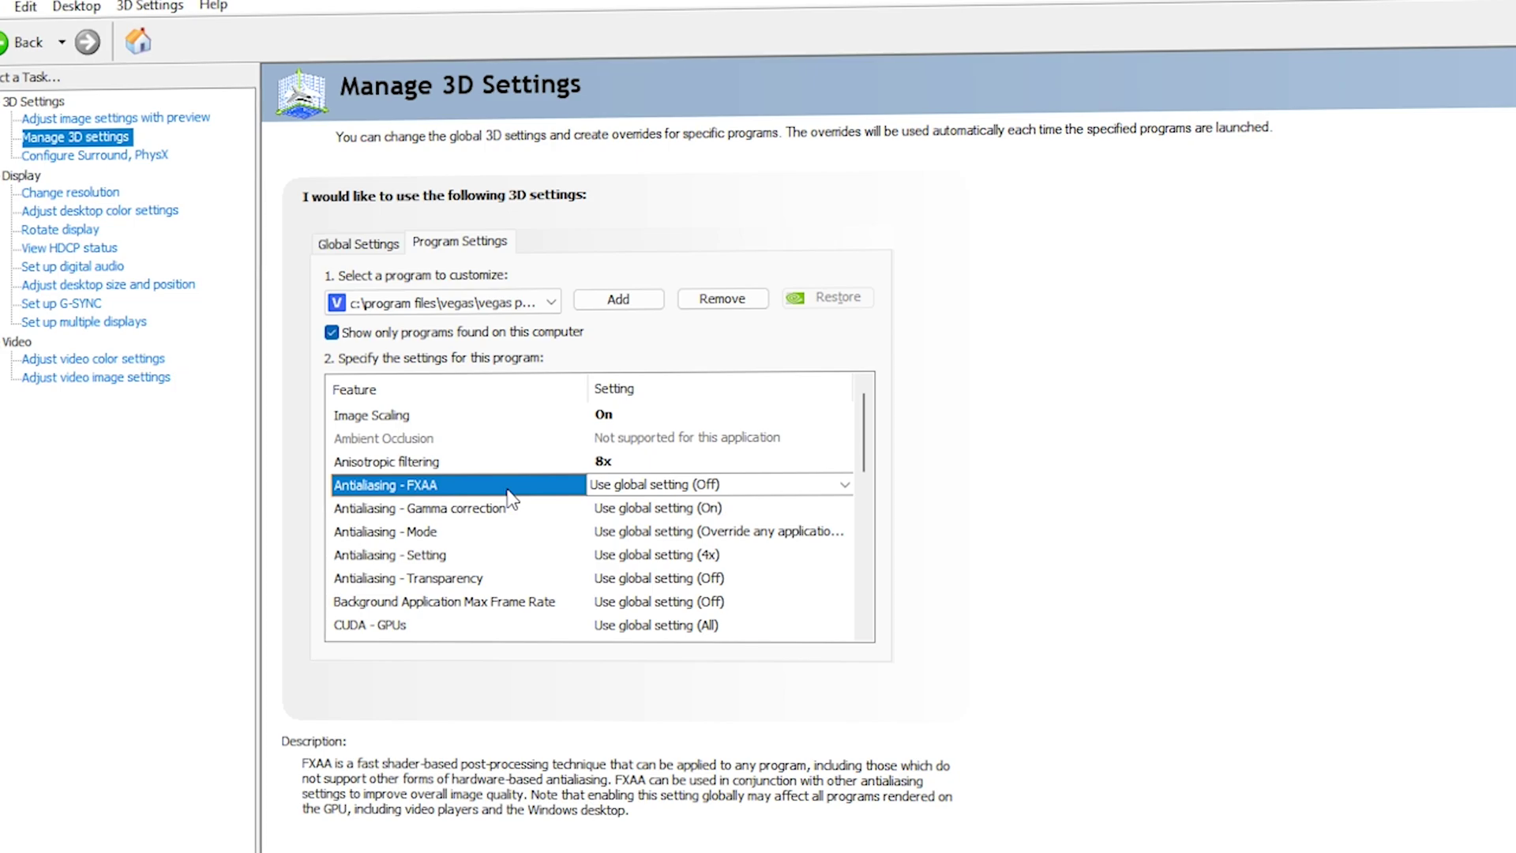
{"action": "left_click", "coordinate": [684, 486]}
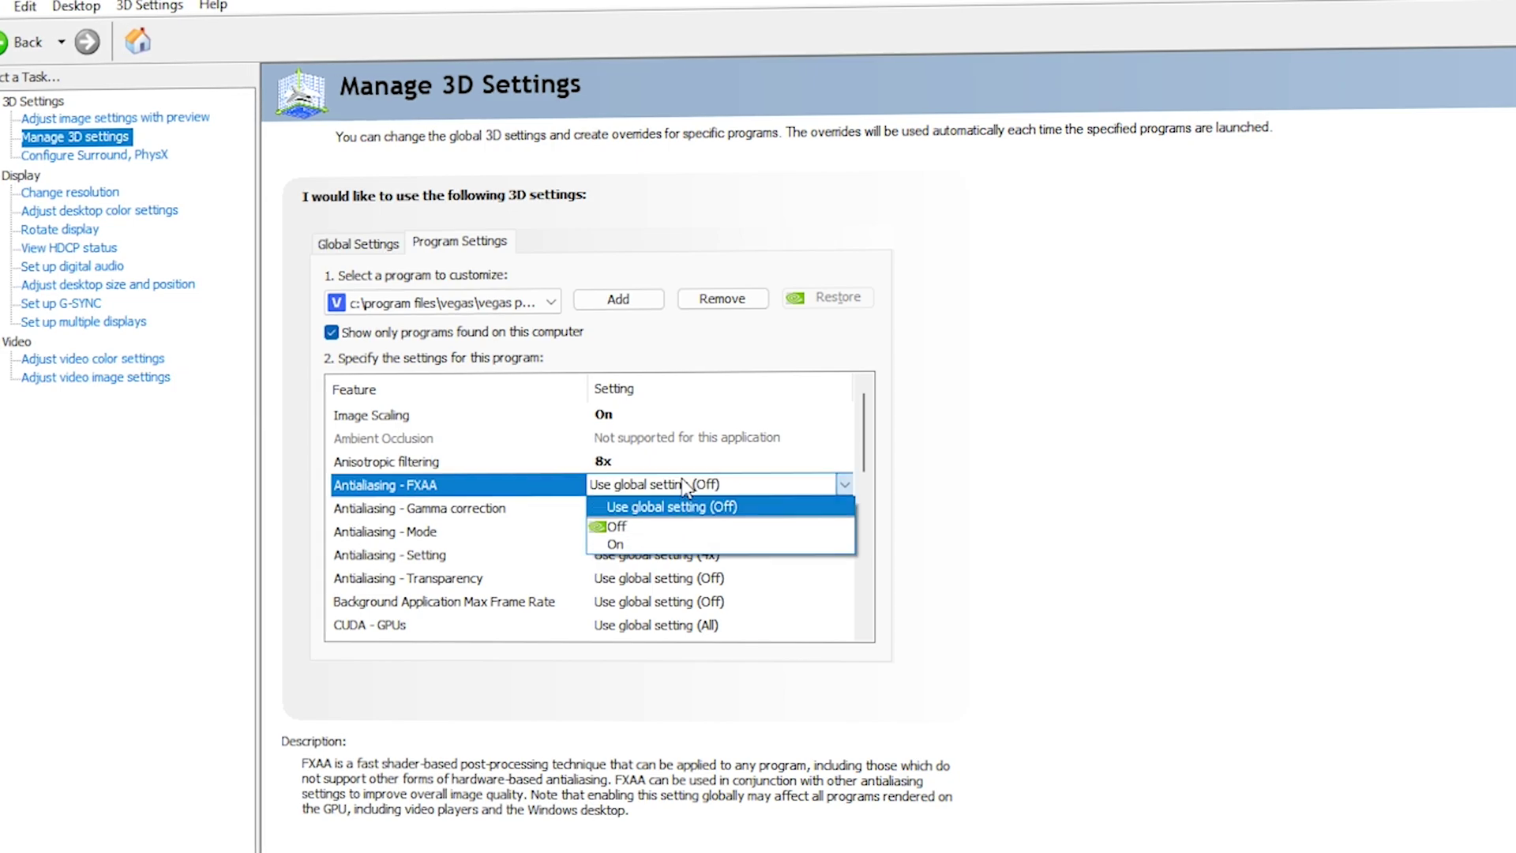
{"action": "left_click", "coordinate": [637, 549]}
{"action": "left_click", "coordinate": [661, 508]}
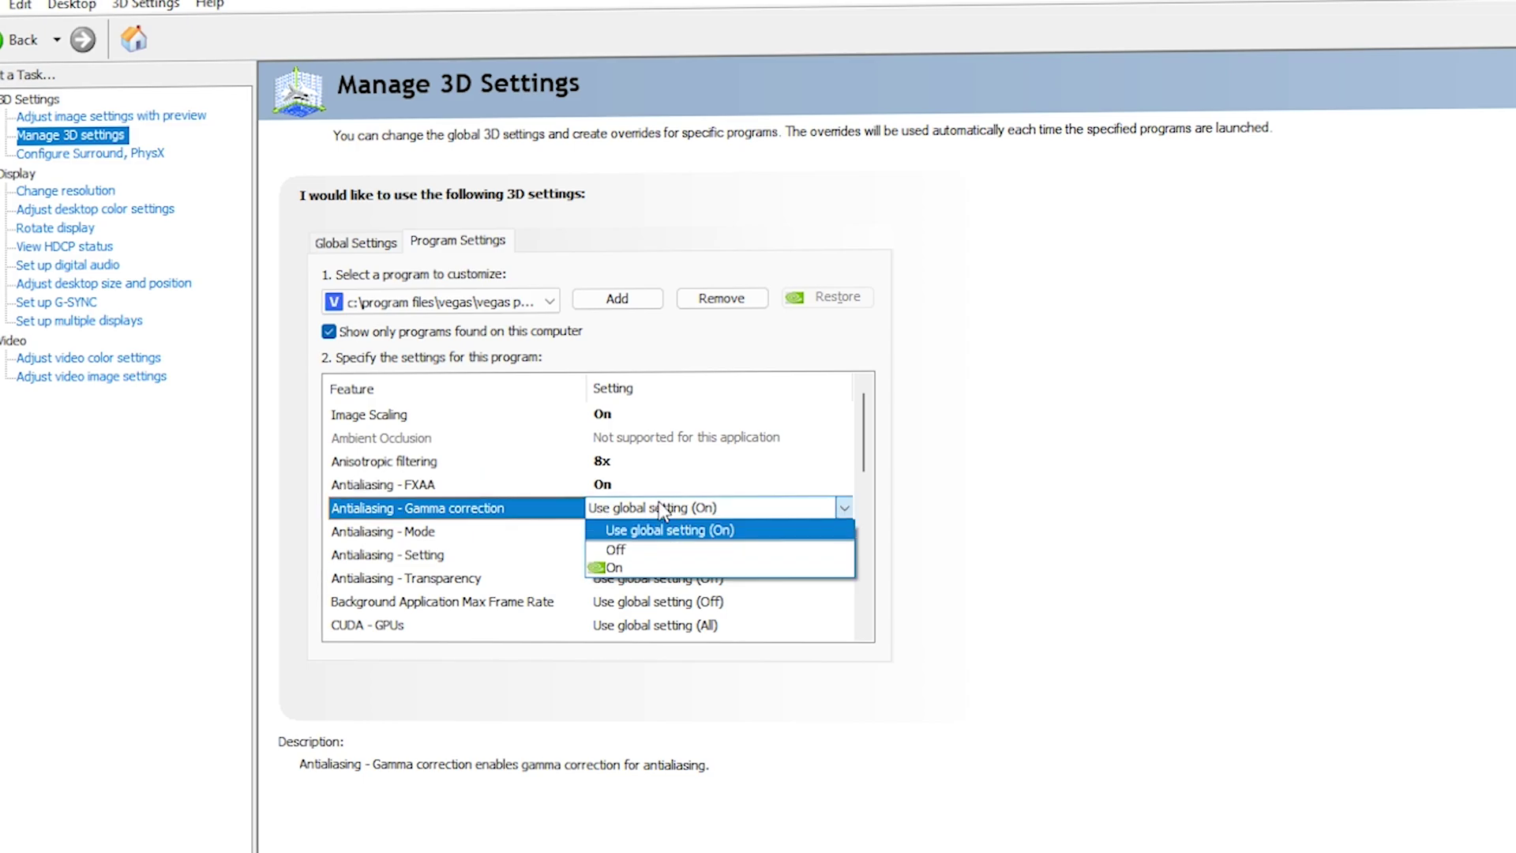
{"action": "left_click", "coordinate": [658, 568]}
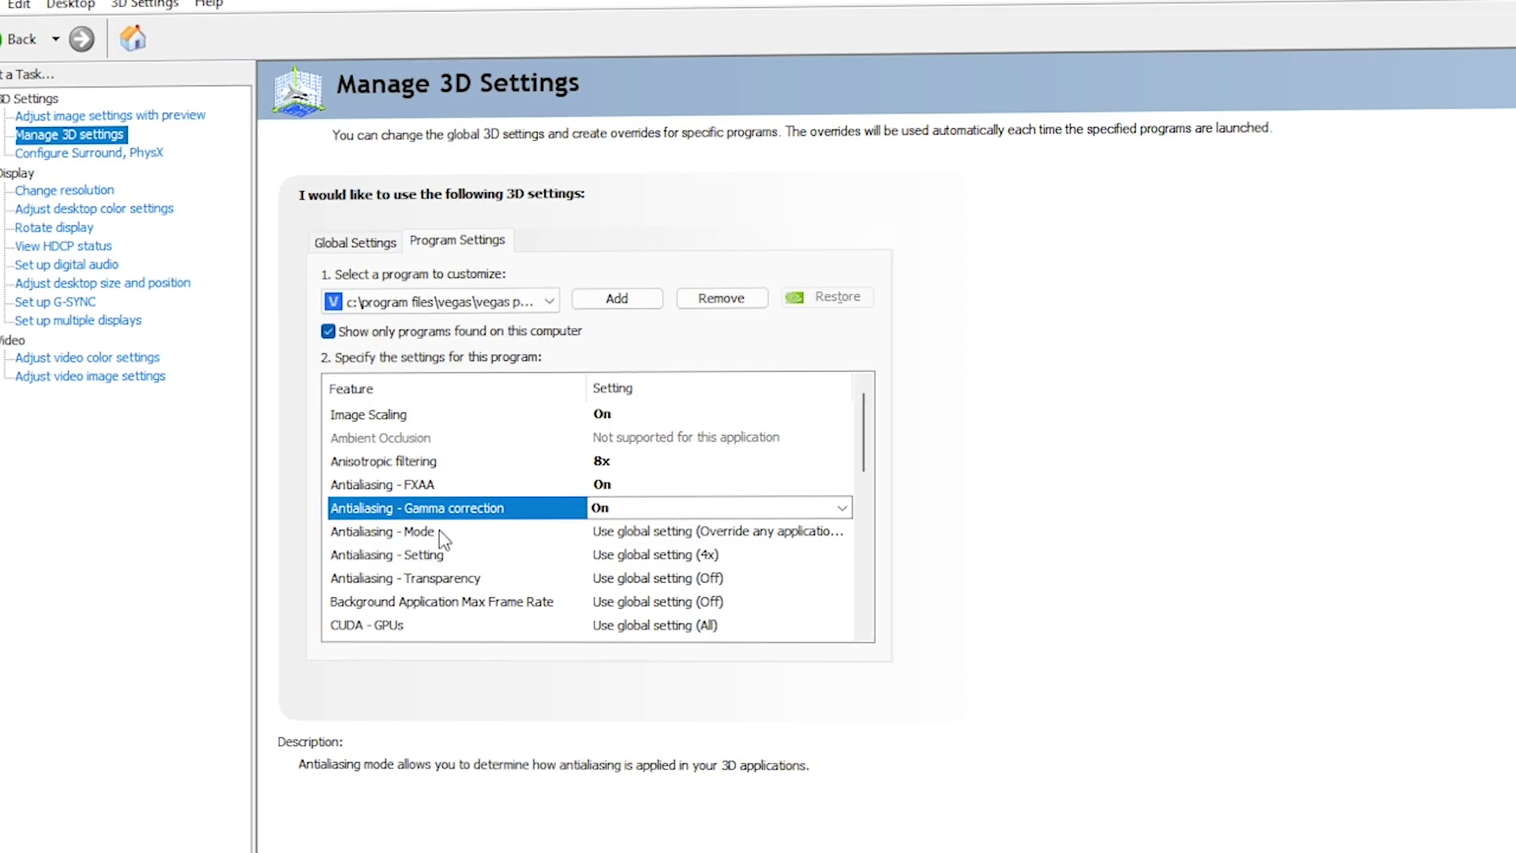
{"action": "left_click", "coordinate": [643, 532]}
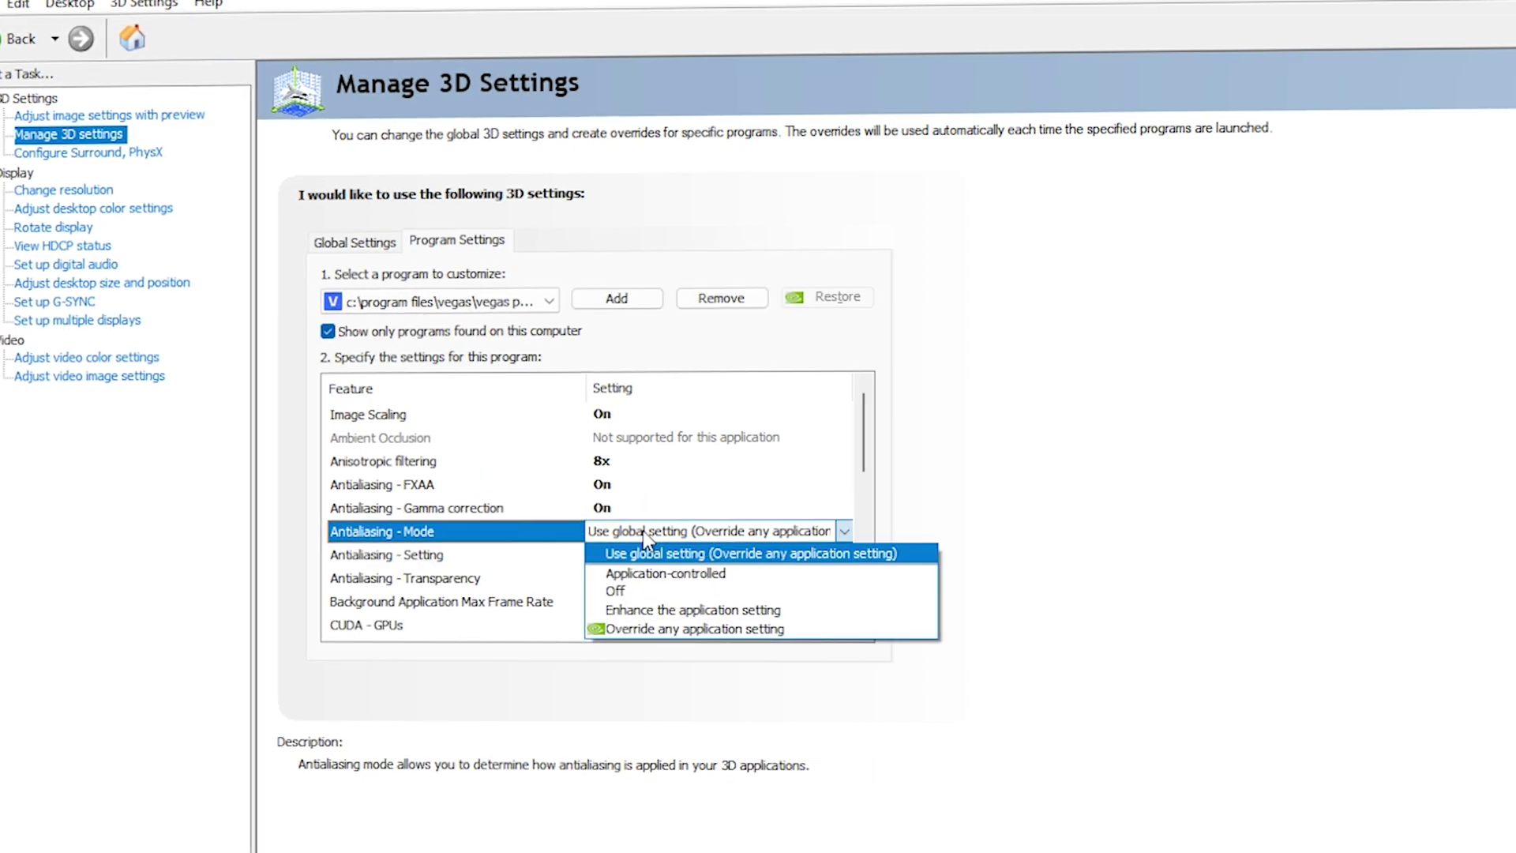
{"action": "left_click", "coordinate": [689, 612]}
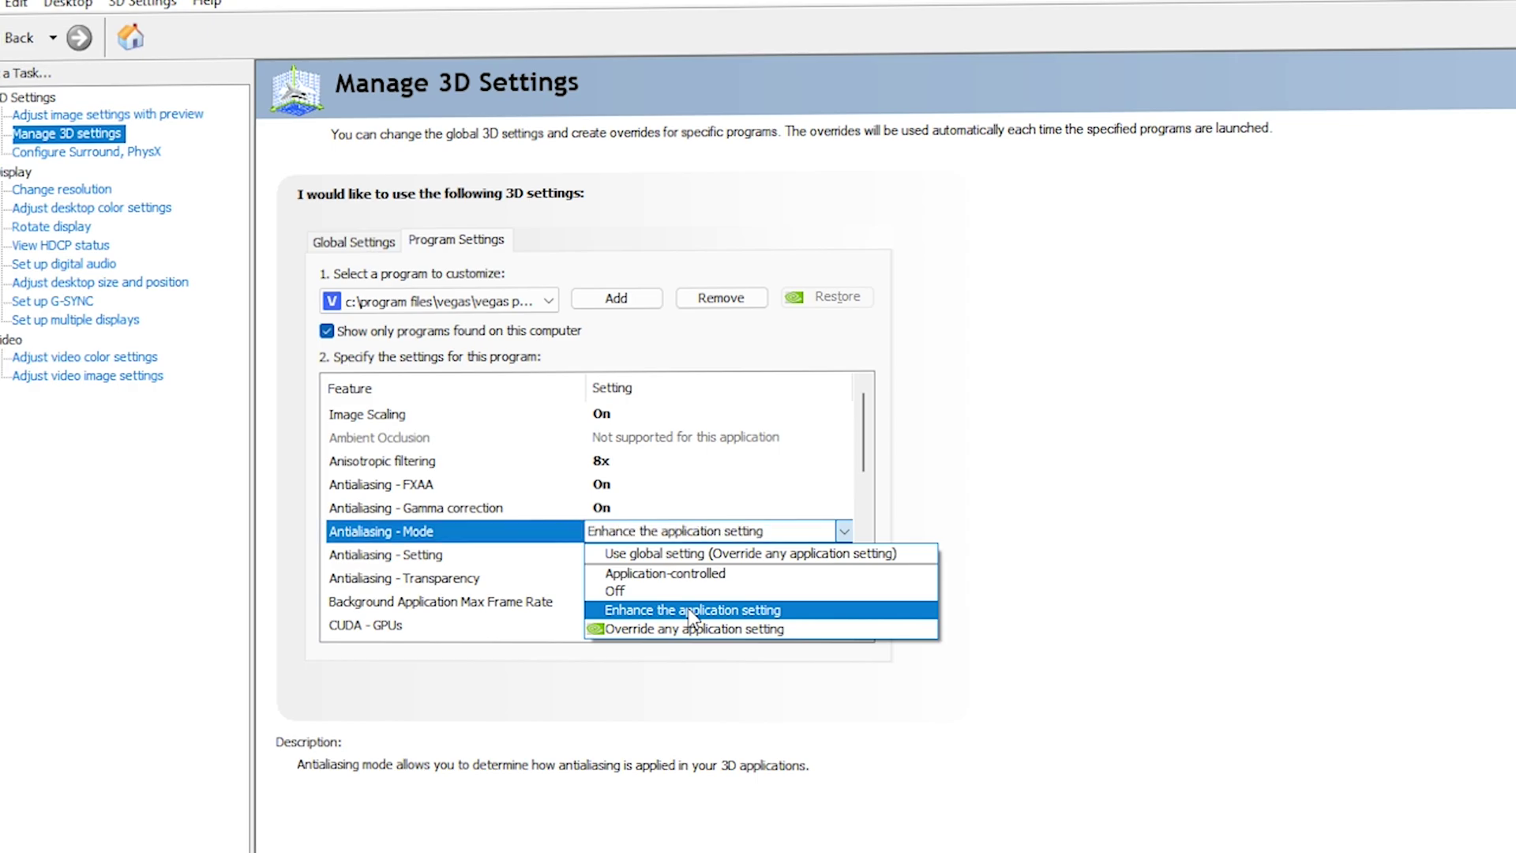
- Set the antialiasing level to 4x and transparency antialiasing to 8x (supersample)
{"action": "left_click", "coordinate": [621, 550]}
{"action": "left_click", "coordinate": [621, 552]}
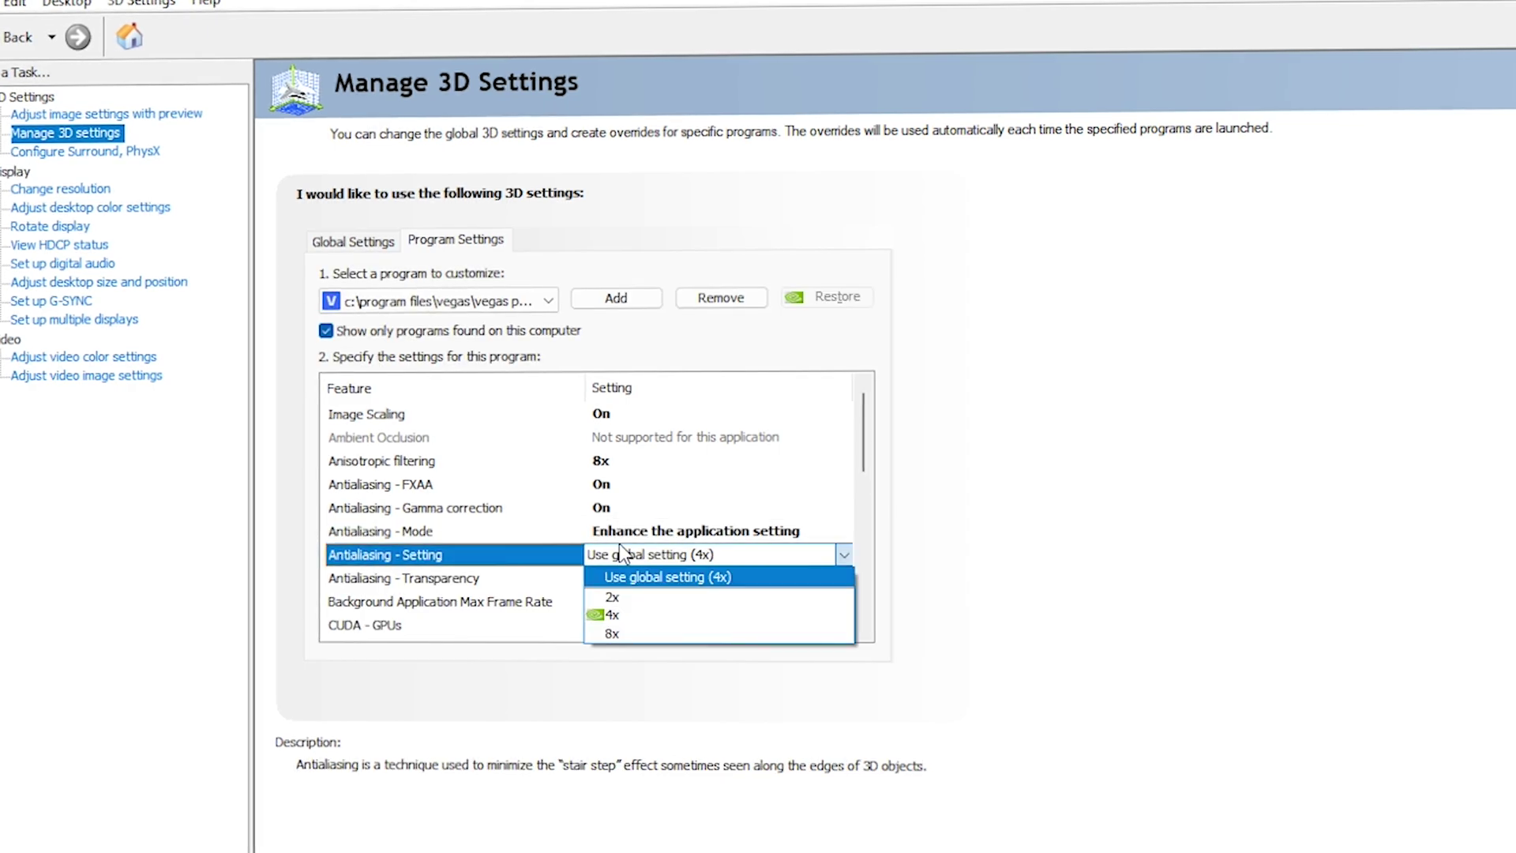
{"action": "left_click", "coordinate": [648, 616]}
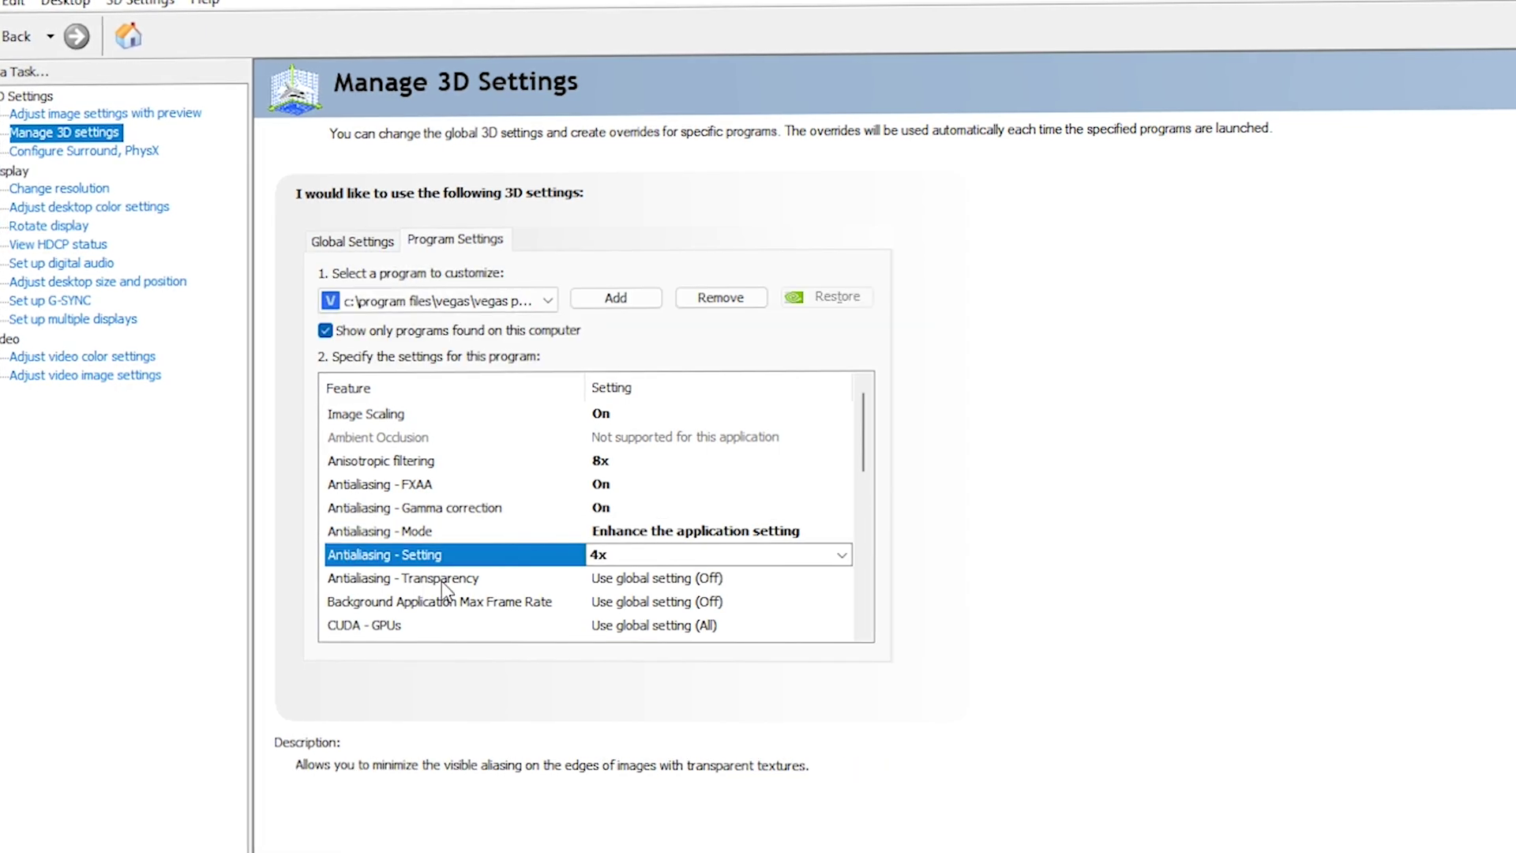
{"action": "left_click", "coordinate": [624, 580]}
{"action": "left_click", "coordinate": [631, 582]}
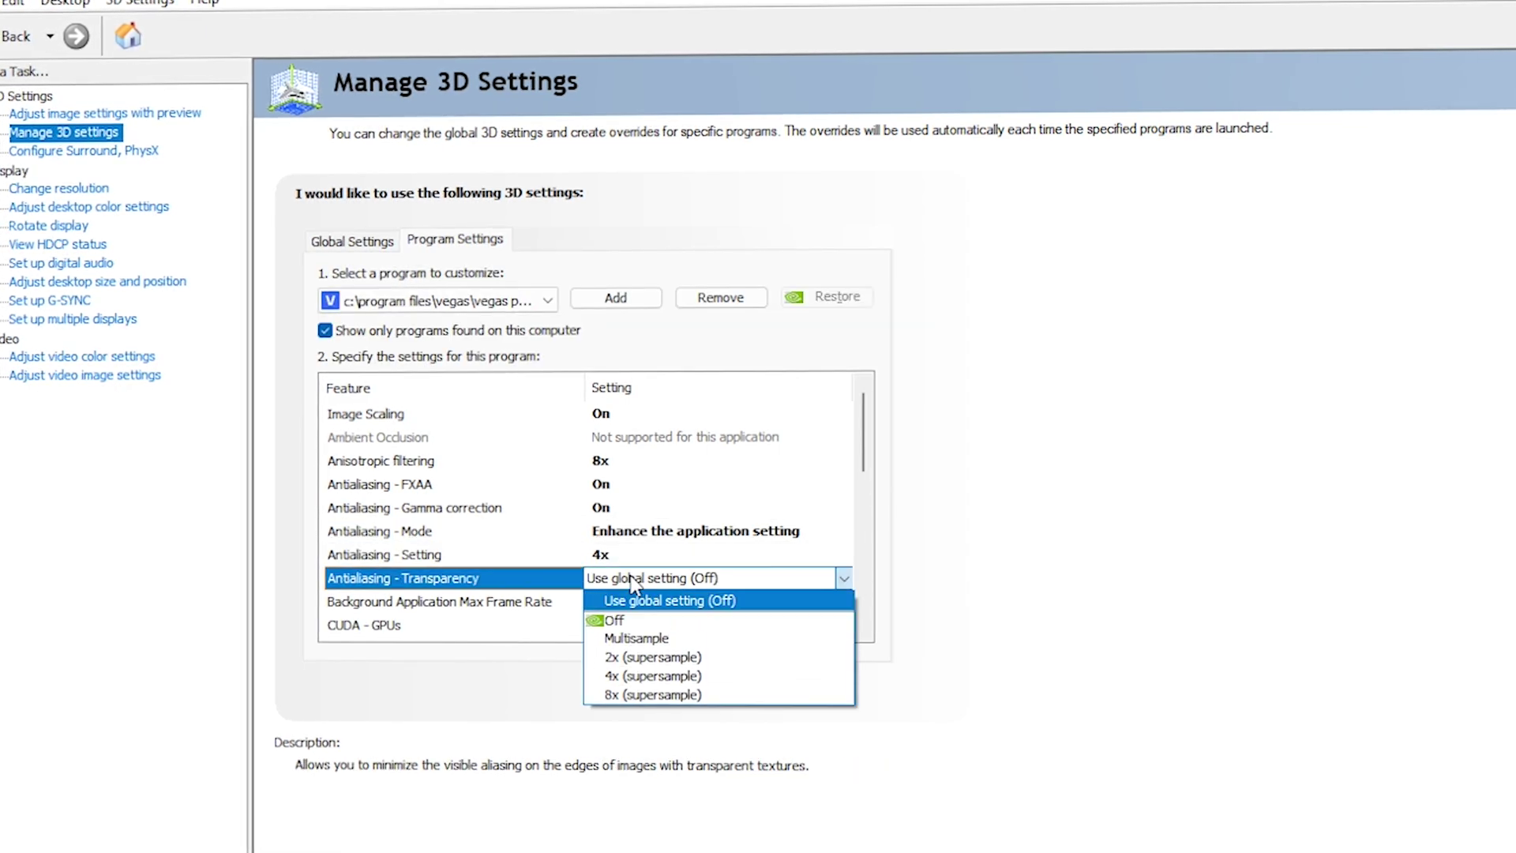
{"action": "left_click", "coordinate": [662, 696]}
{"action": "scroll", "coordinate": [411, 545], "scroll_direction": "down", "scroll_amount": 1}
{"action": "left_click", "coordinate": [404, 538]}
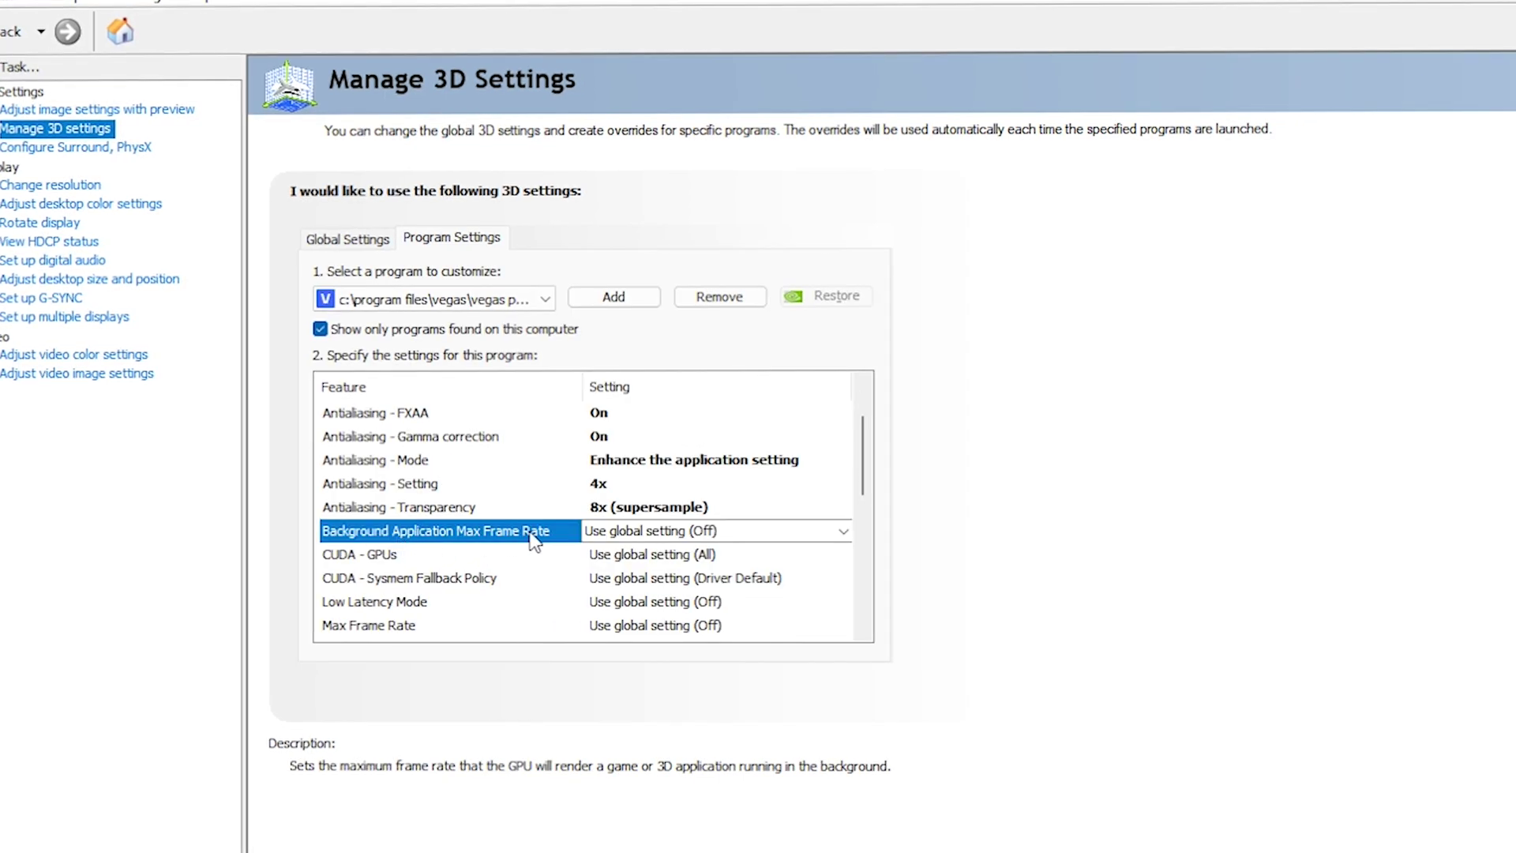
- Cap Background Application Max Frame Rate at 200 FPS
{"action": "left_click", "coordinate": [657, 532]}
{"action": "left_click", "coordinate": [626, 654]}
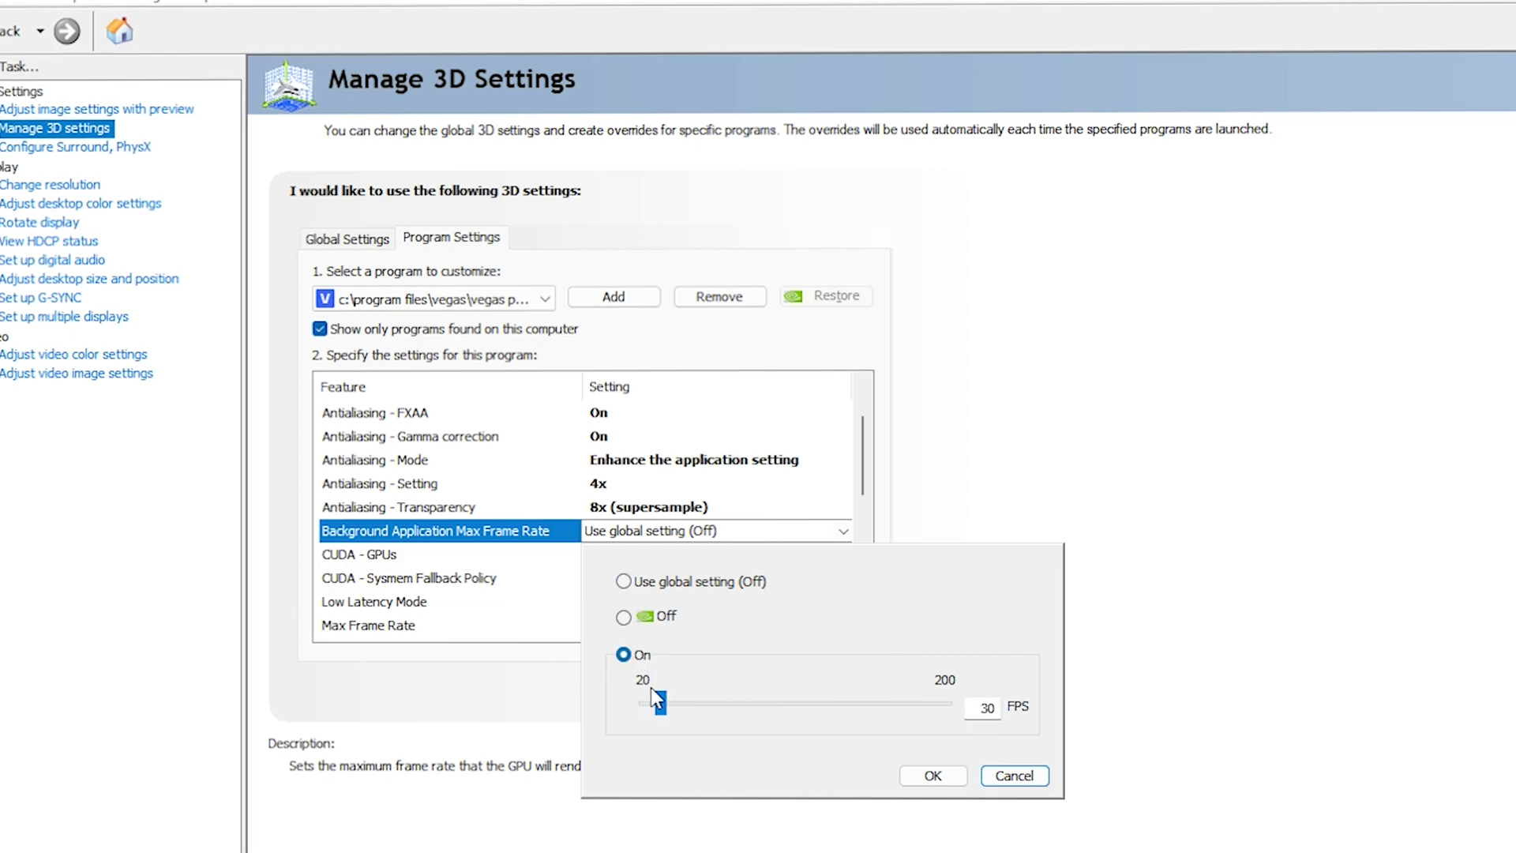
{"action": "left_click_drag", "start_coordinate": [656, 702], "coordinate": [1101, 695]}
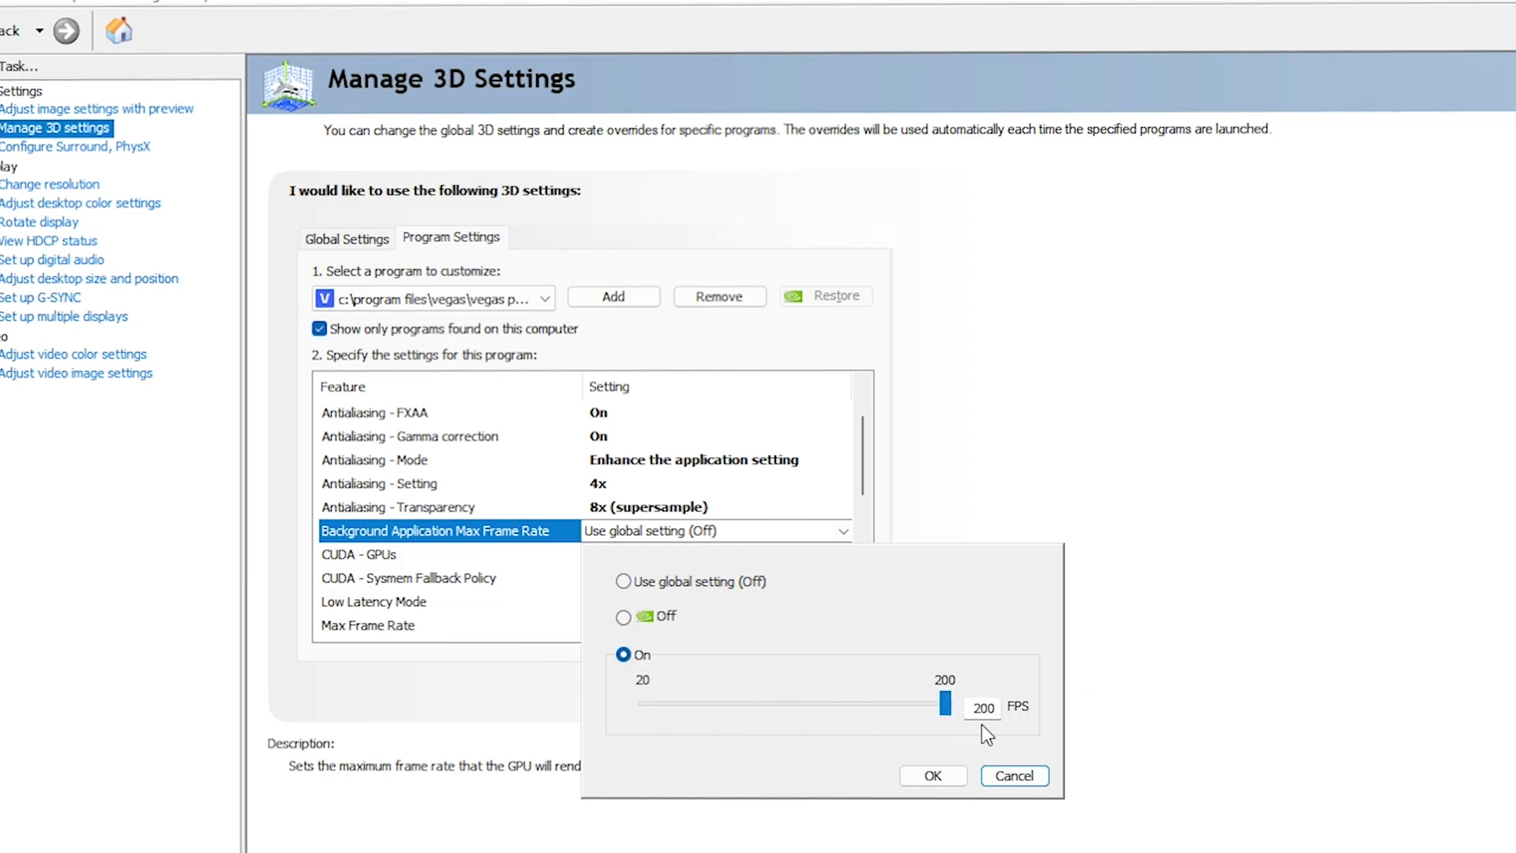
{"action": "left_click", "coordinate": [930, 778]}
- Set CUDA - GPUs to use the NVIDIA GeForce GTX 1660 Ti
{"action": "left_click", "coordinate": [737, 555]}
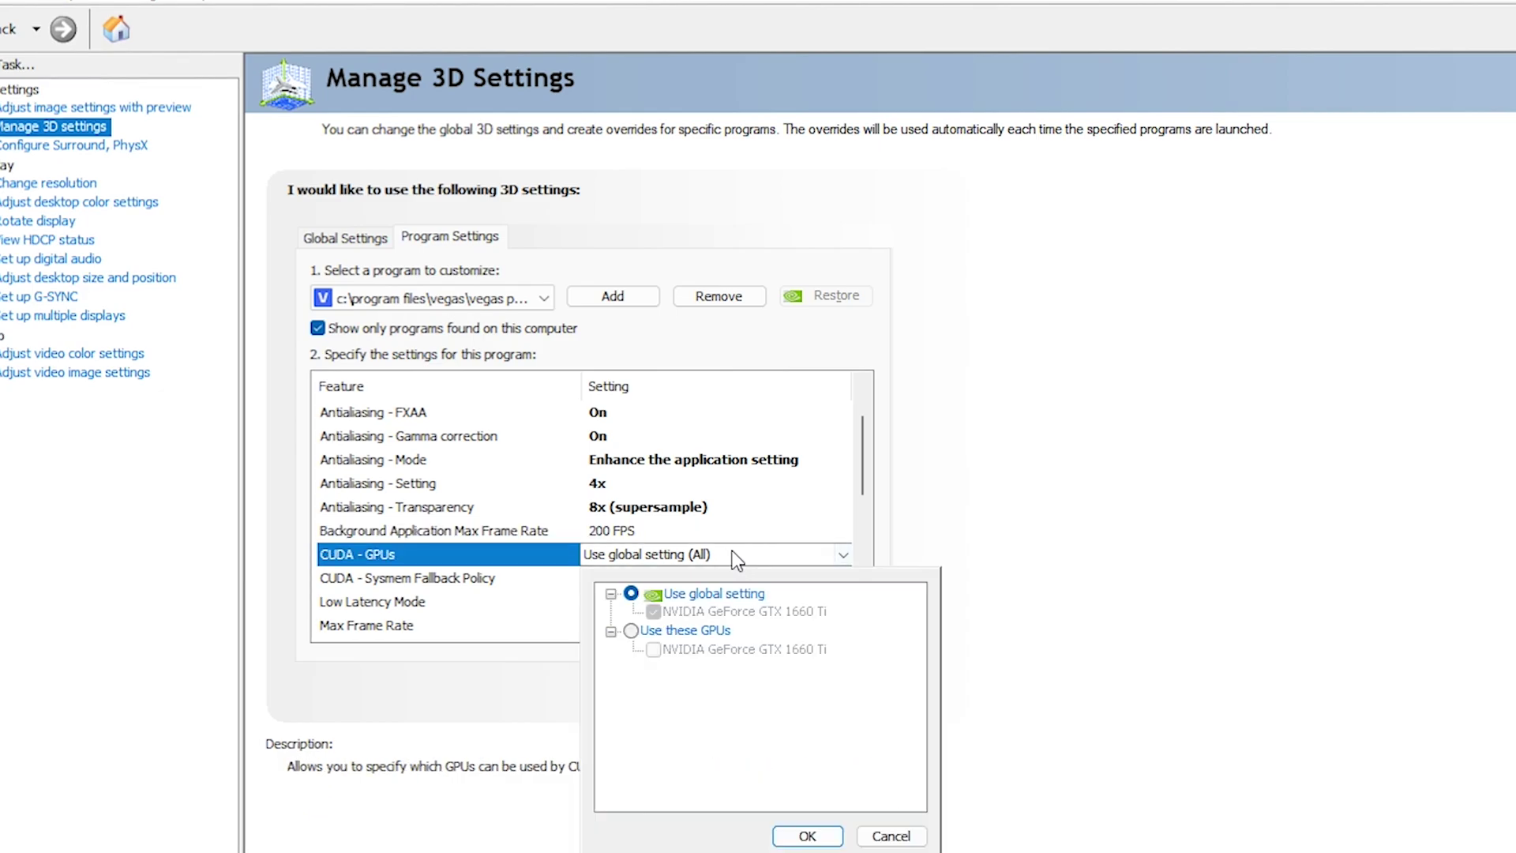
{"action": "left_click", "coordinate": [632, 631]}
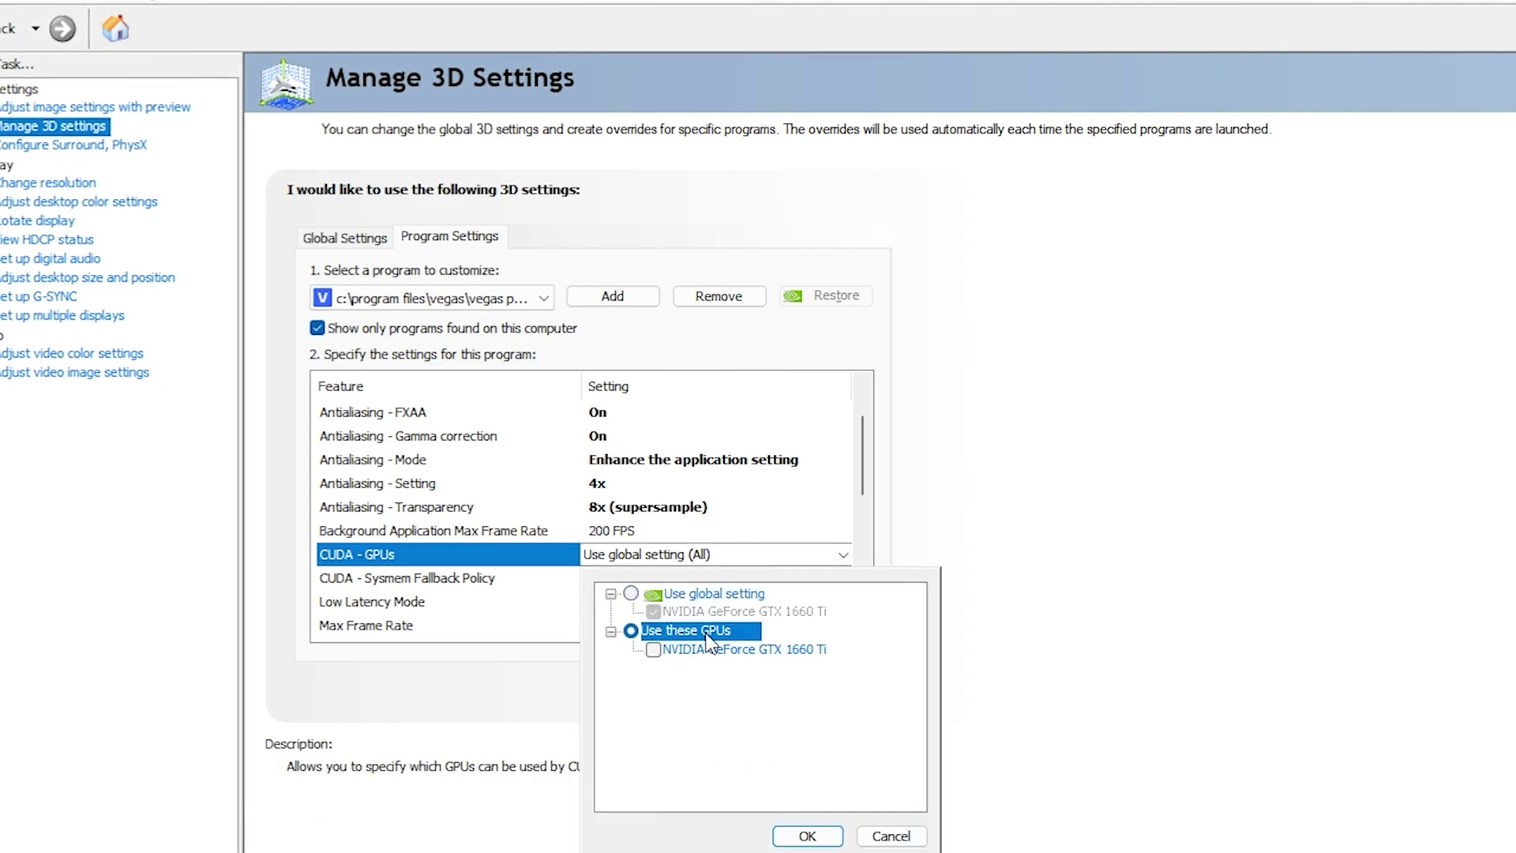
{"action": "left_click", "coordinate": [654, 650]}
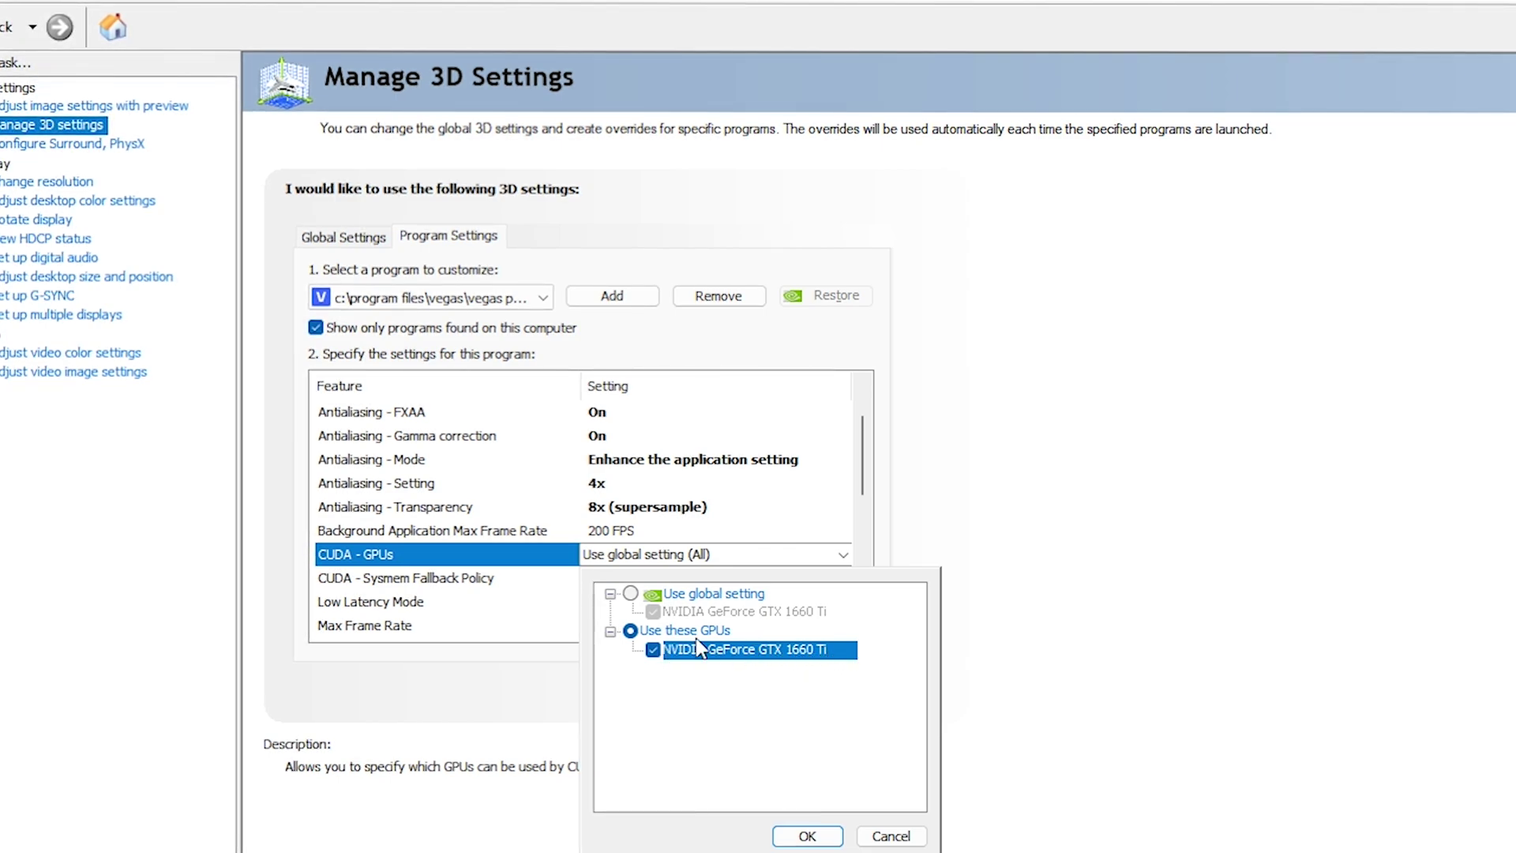
{"action": "left_click", "coordinate": [807, 836]}
- Set CUDA Sysmem Fallback Policy to Driver Default and keep Low Latency Mode on the global setting
{"action": "left_click", "coordinate": [349, 514]}
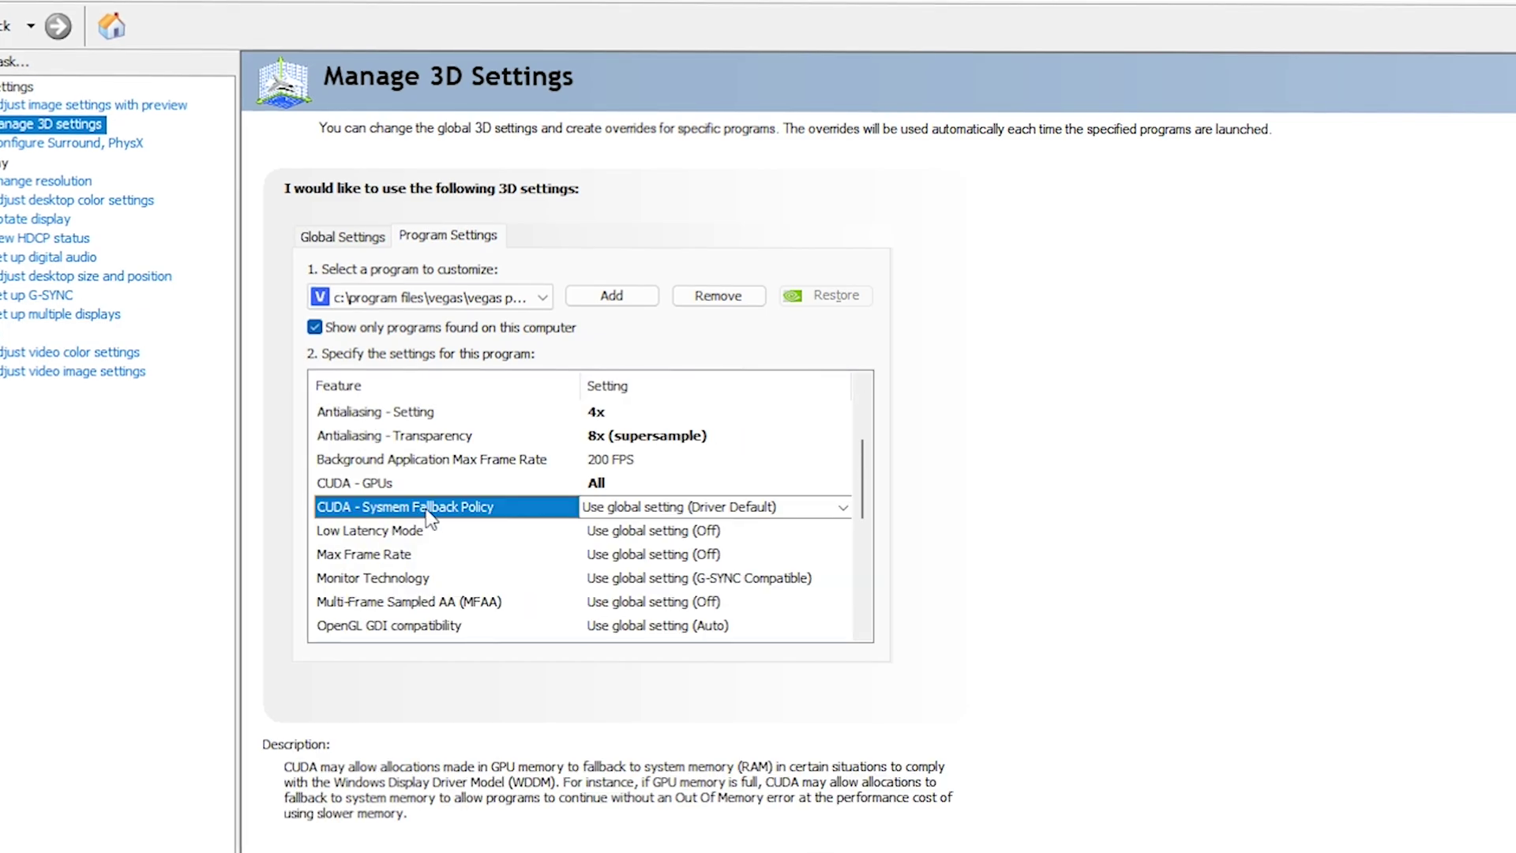
{"action": "left_click", "coordinate": [656, 510]}
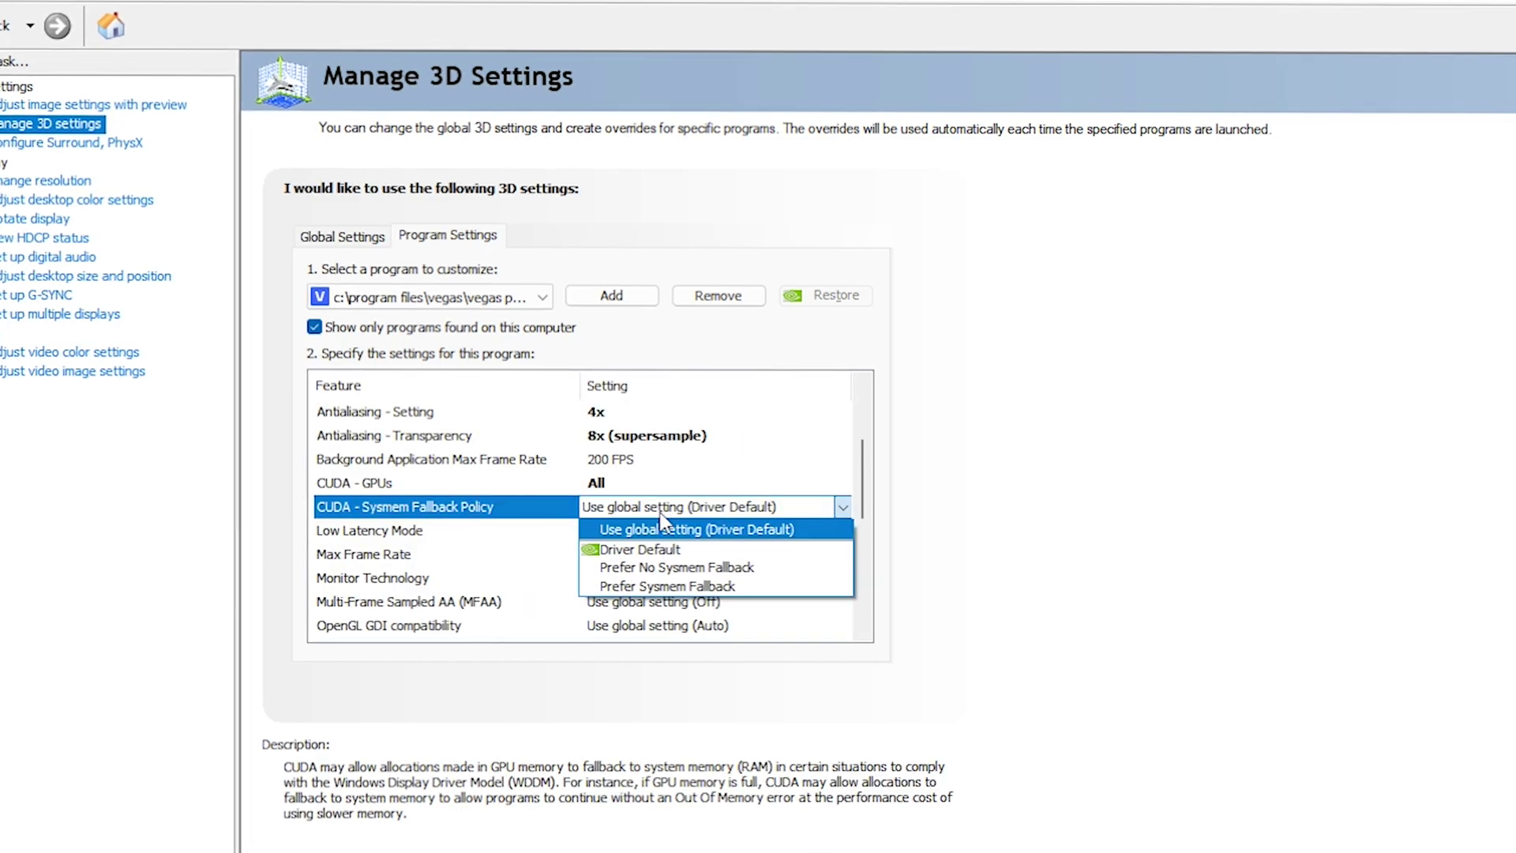
{"action": "left_click", "coordinate": [639, 549]}
{"action": "left_click", "coordinate": [660, 509]}
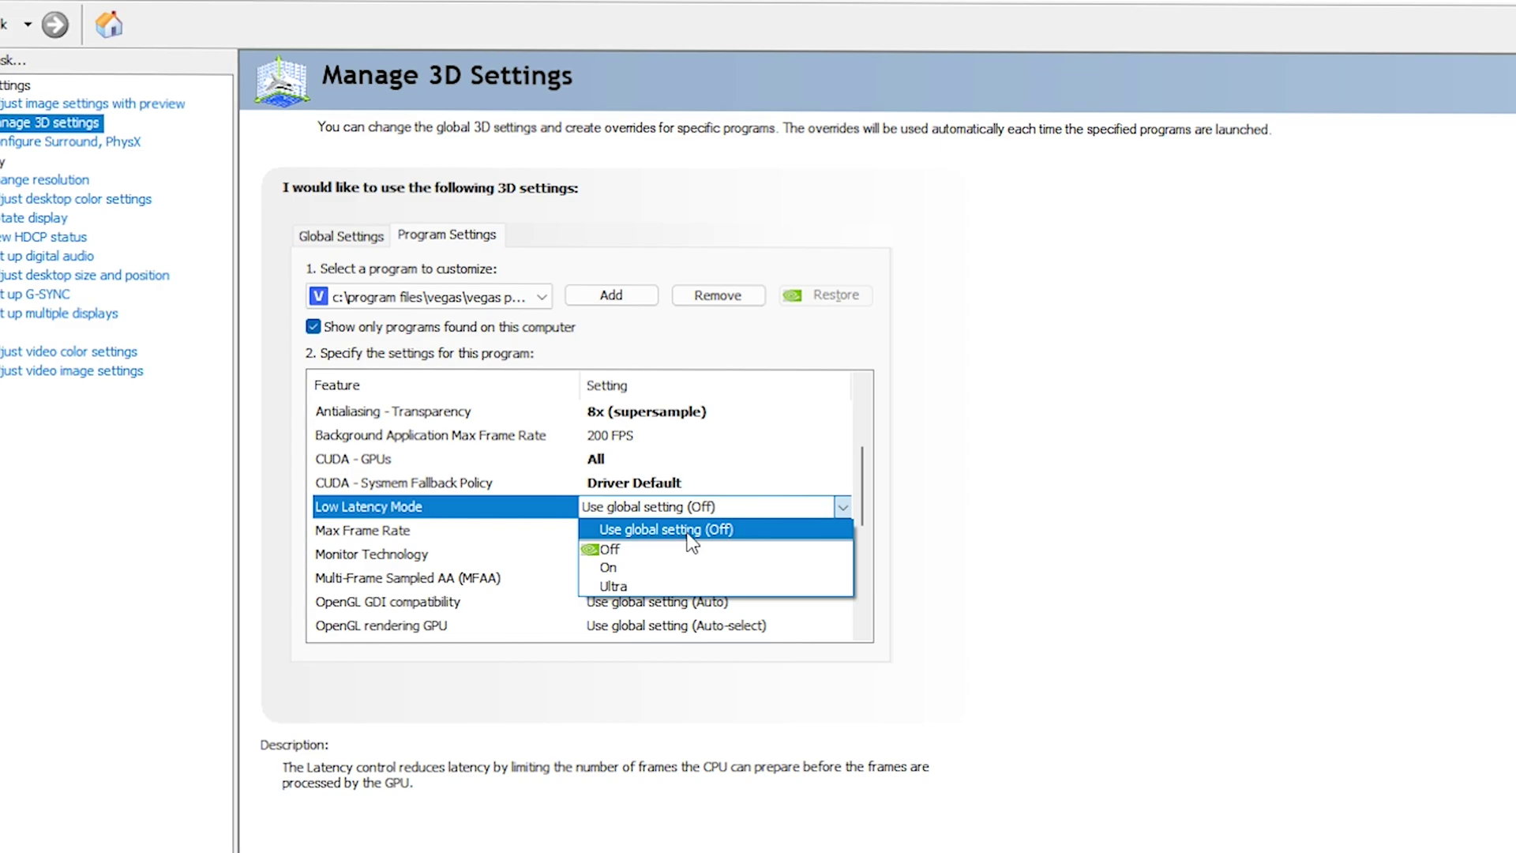
{"action": "left_click", "coordinate": [722, 531]}
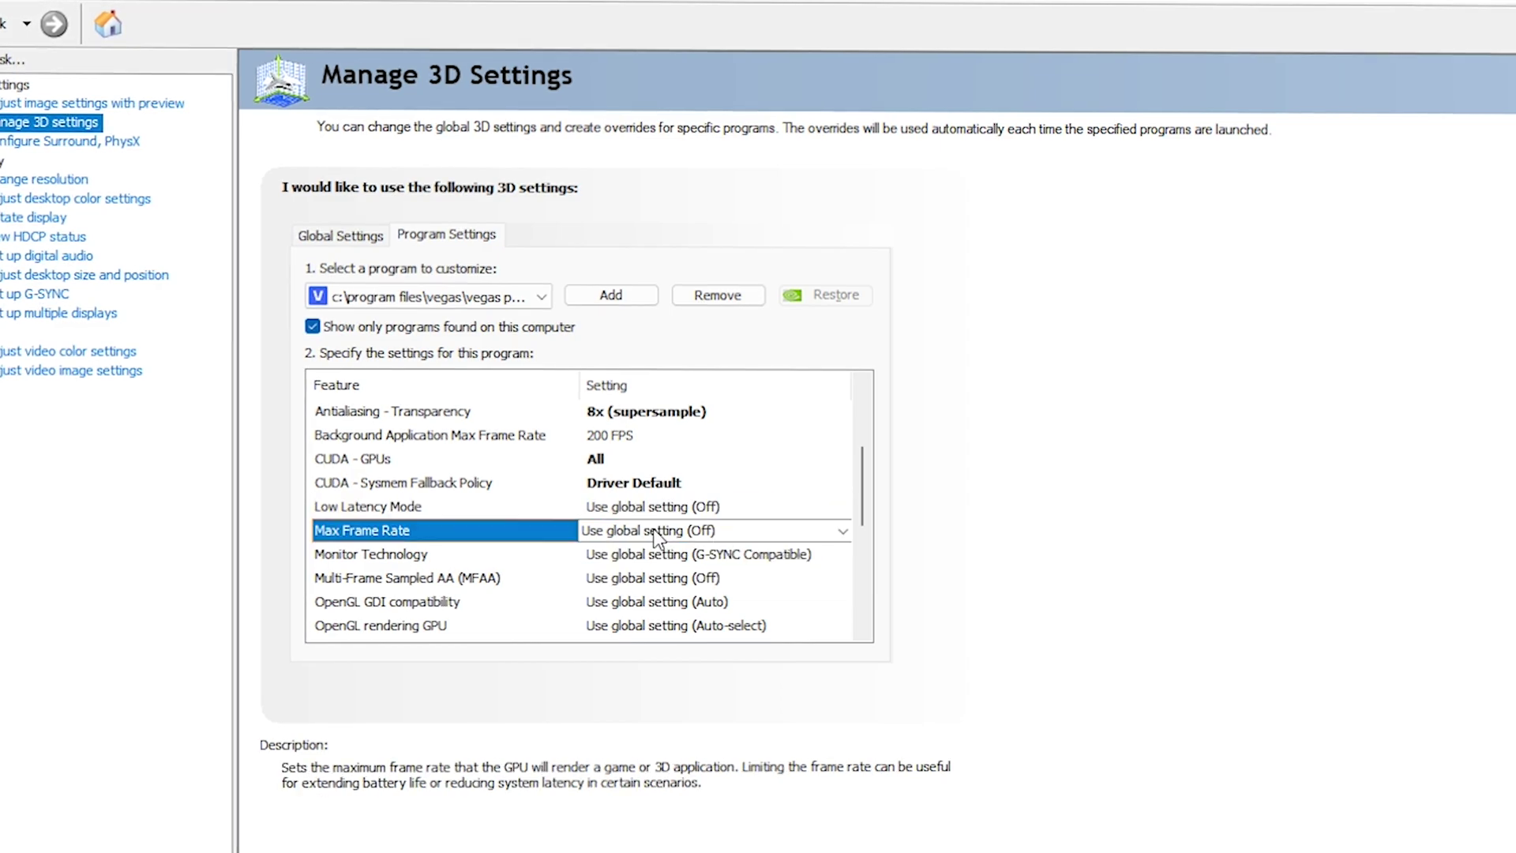
- Cap Max Frame Rate at 1000 FPS and turn Multi-Frame Sampled AA on
{"action": "left_click", "coordinate": [660, 529]}
{"action": "left_click", "coordinate": [637, 656]}
{"action": "left_click_drag", "start_coordinate": [641, 703], "coordinate": [999, 709]}
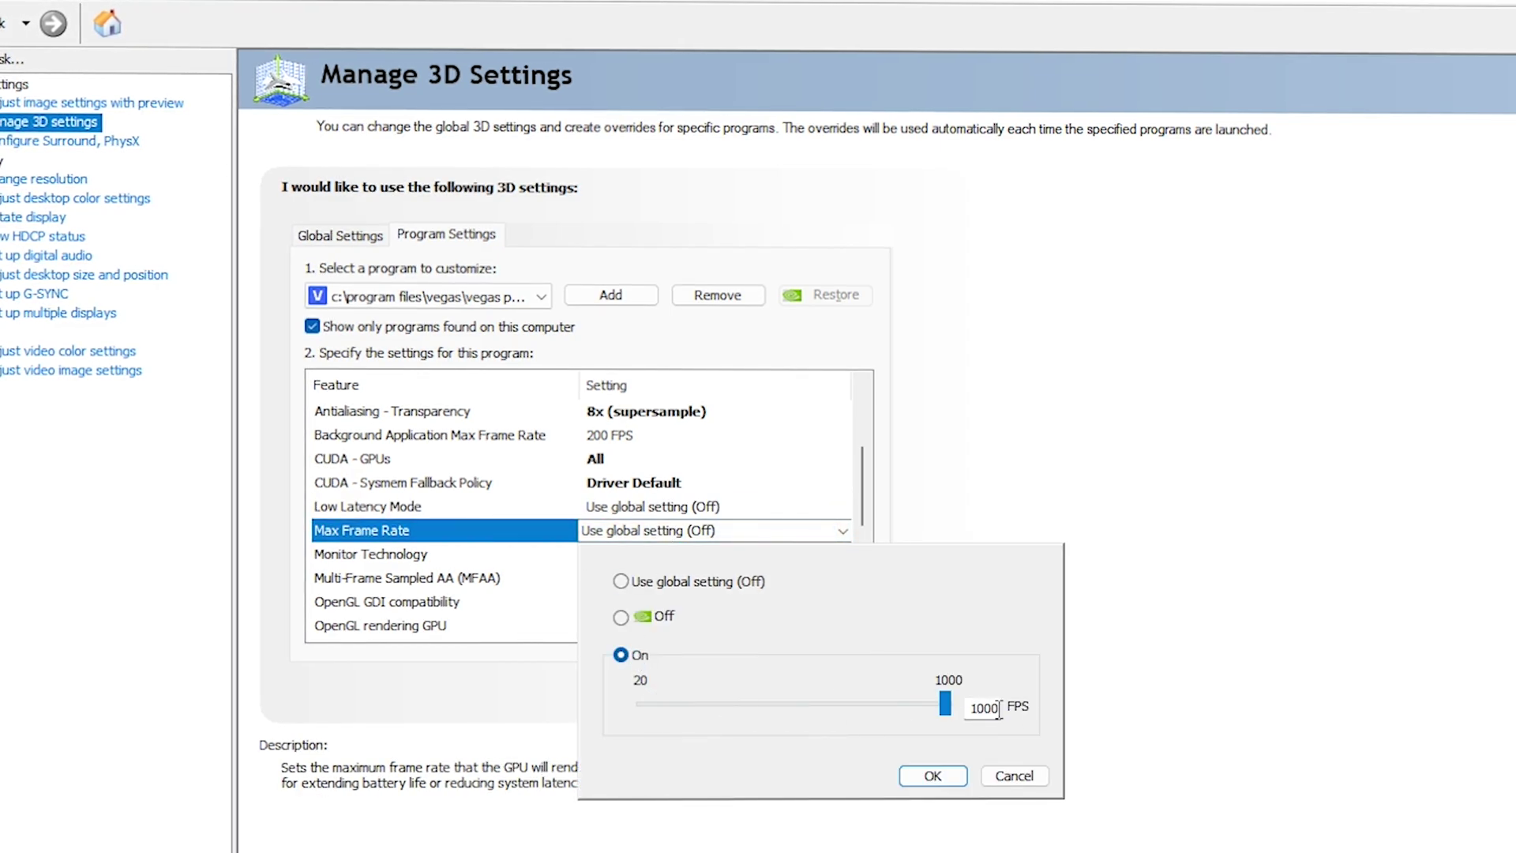
{"action": "left_click", "coordinate": [933, 776]}
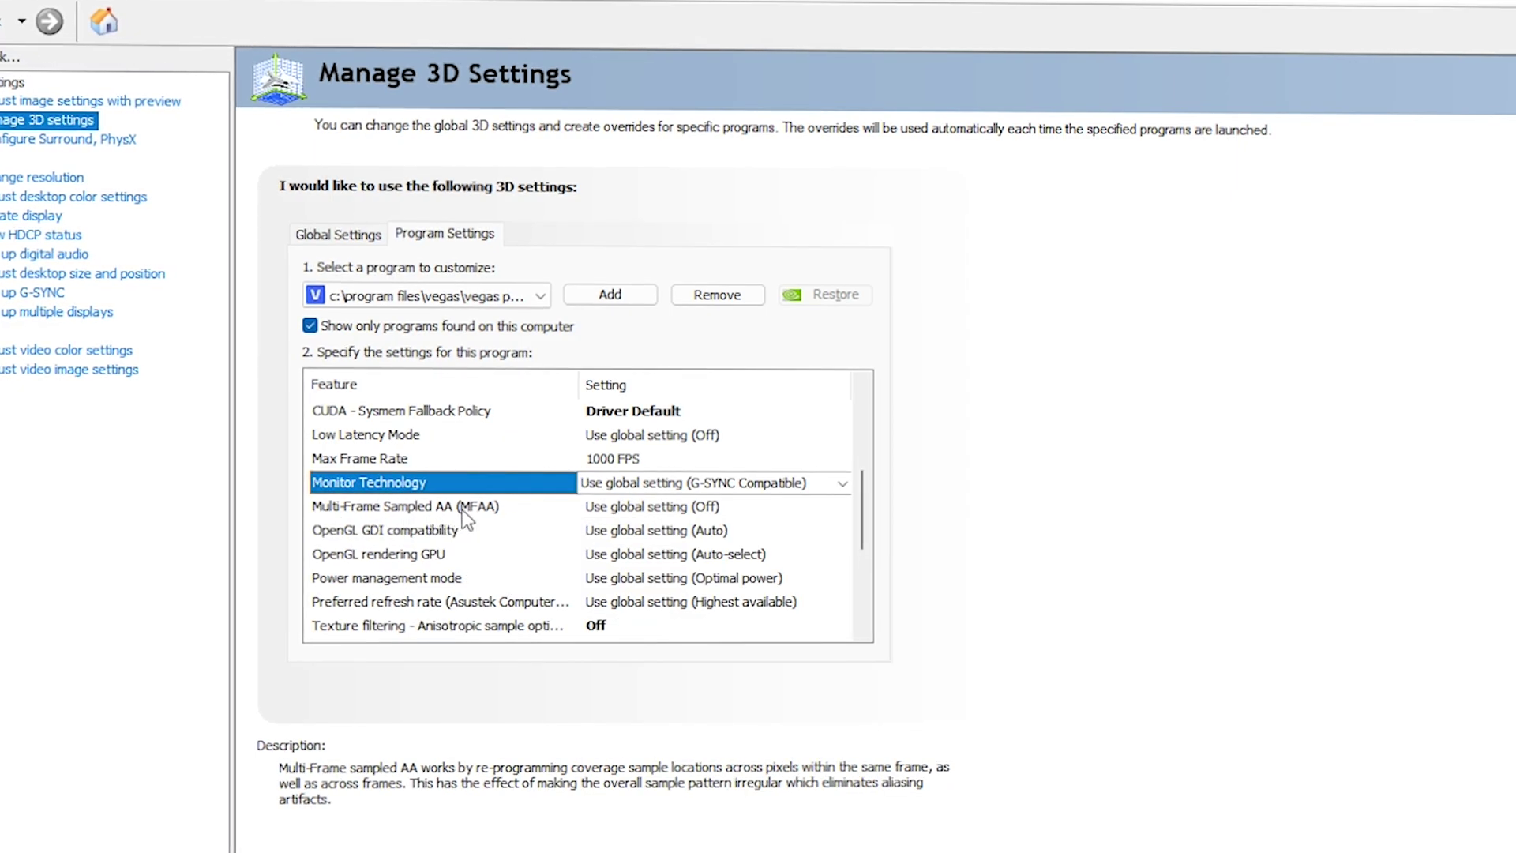
{"action": "left_click", "coordinate": [648, 508]}
{"action": "left_click", "coordinate": [610, 568]}
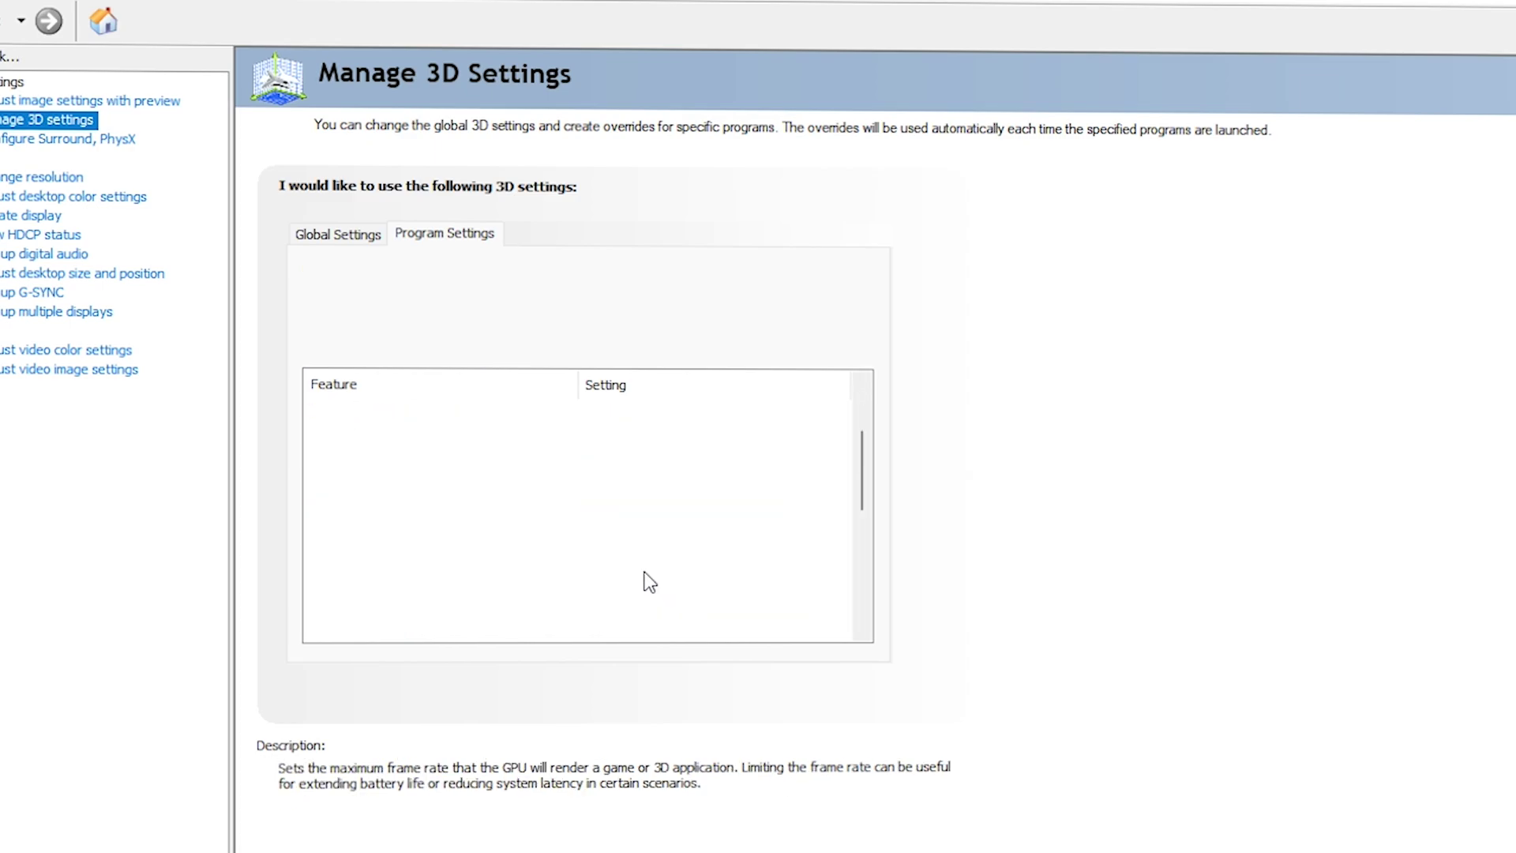
- Set OpenGL GDI compatibility to Prefer performance and OpenGL rendering GPU to the GTX 1660 Ti
{"action": "left_click", "coordinate": [632, 508]}
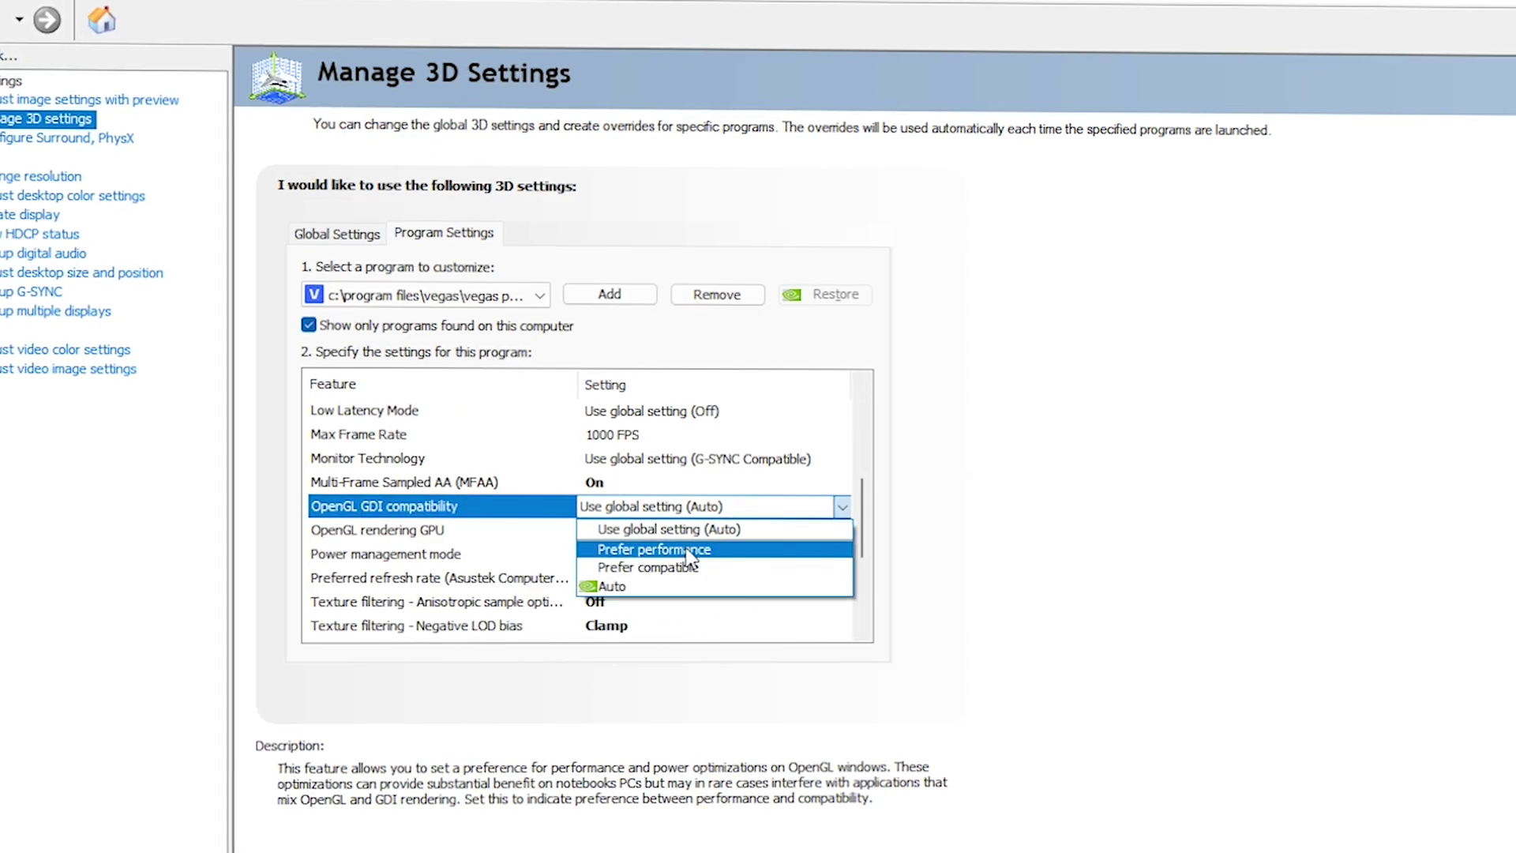
{"action": "left_click", "coordinate": [685, 549]}
{"action": "left_click", "coordinate": [620, 512]}
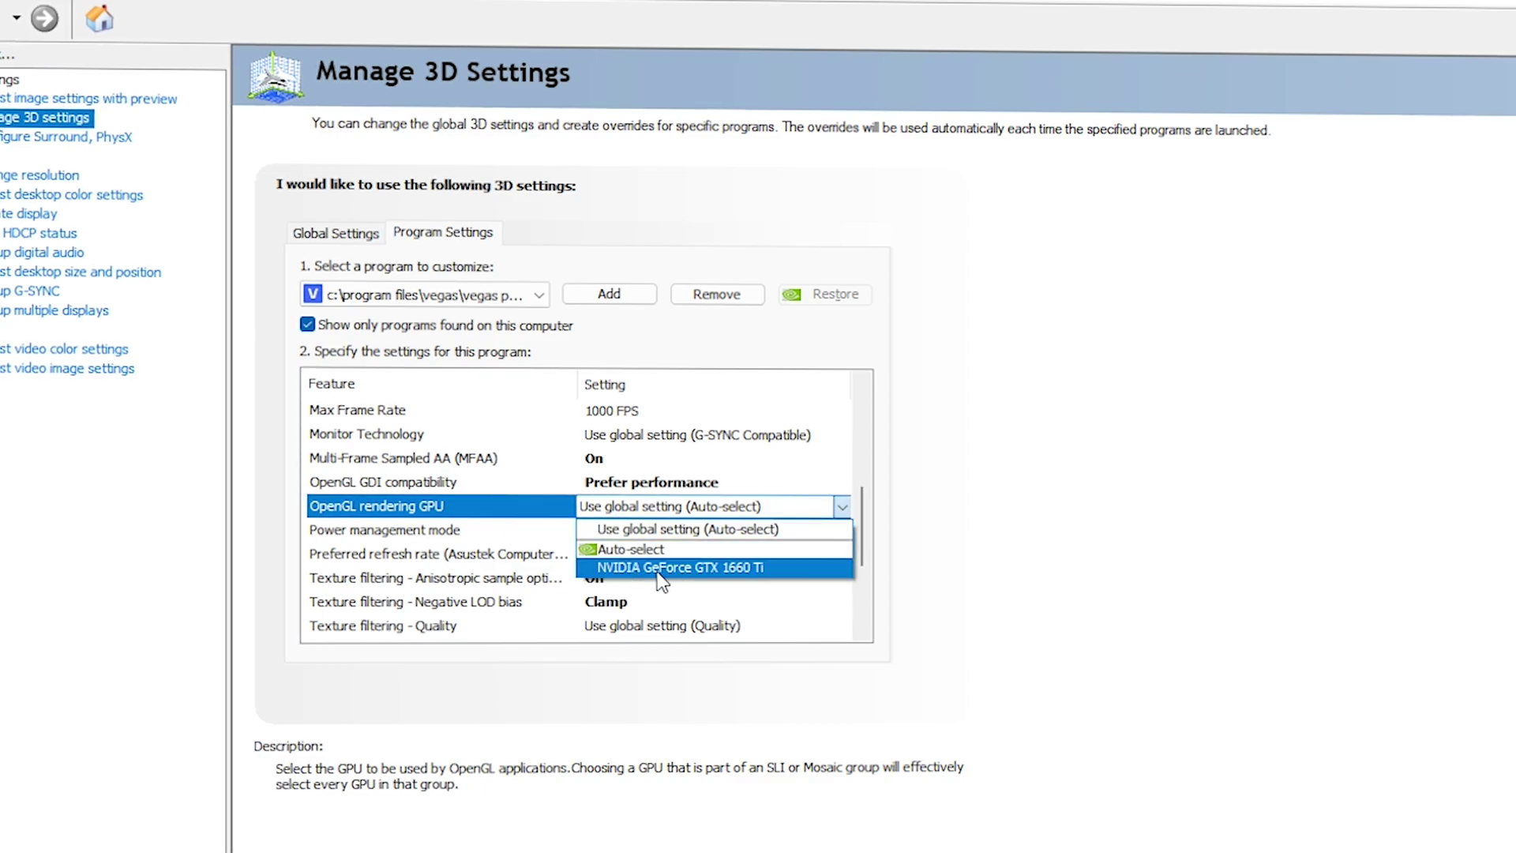
{"action": "left_click", "coordinate": [662, 567]}
{"action": "left_click", "coordinate": [632, 529]}
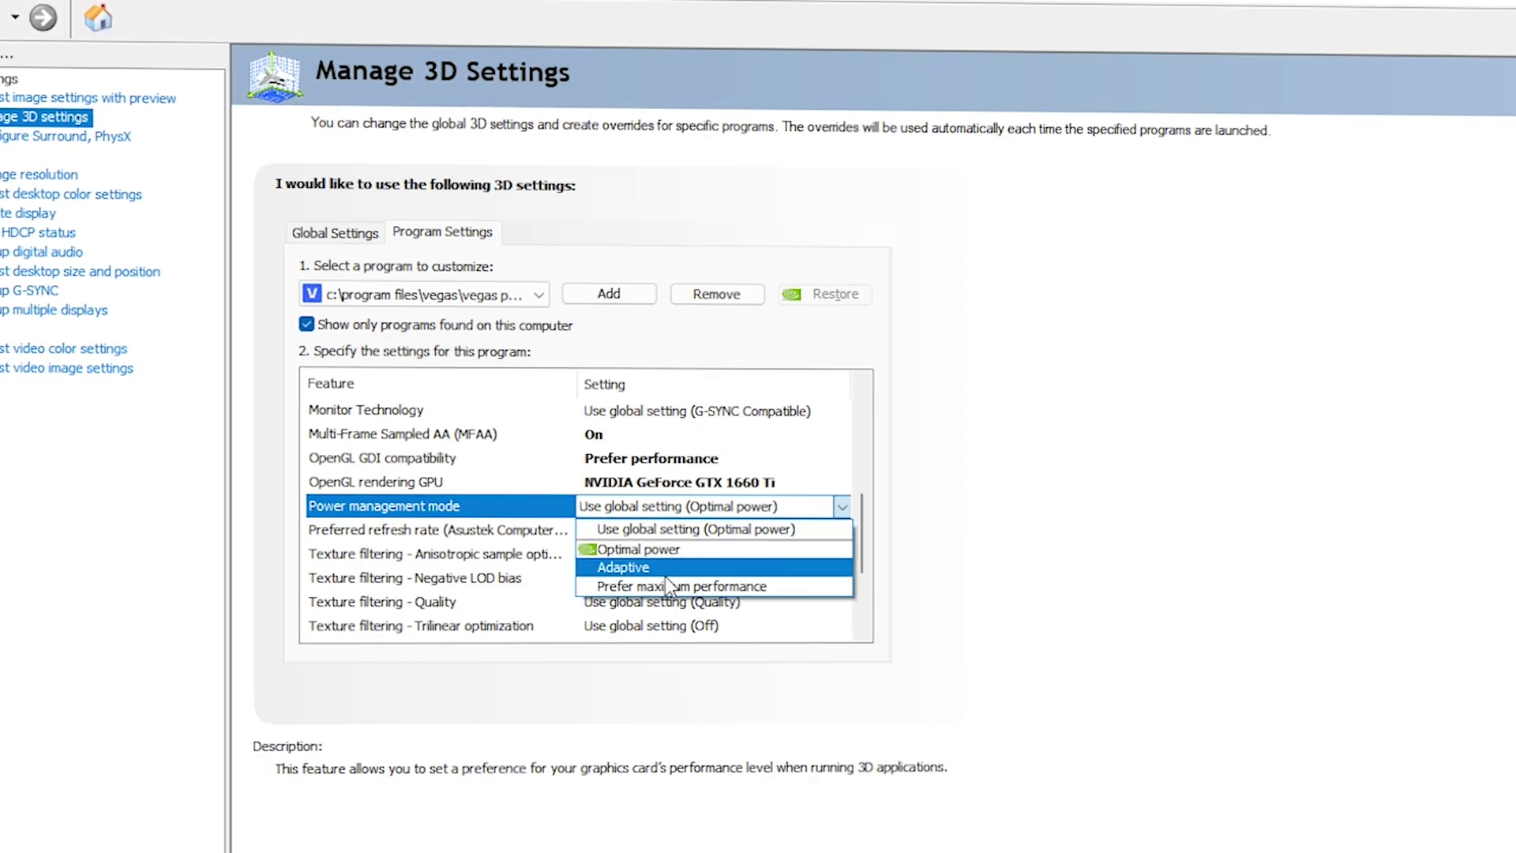
- Set power management to Prefer maximum performance, anisotropic sample optimization On, Negative LOD bias Clamp
{"action": "left_click", "coordinate": [759, 587]}
{"action": "scroll", "coordinate": [702, 574], "scroll_direction": "down", "scroll_amount": 2}
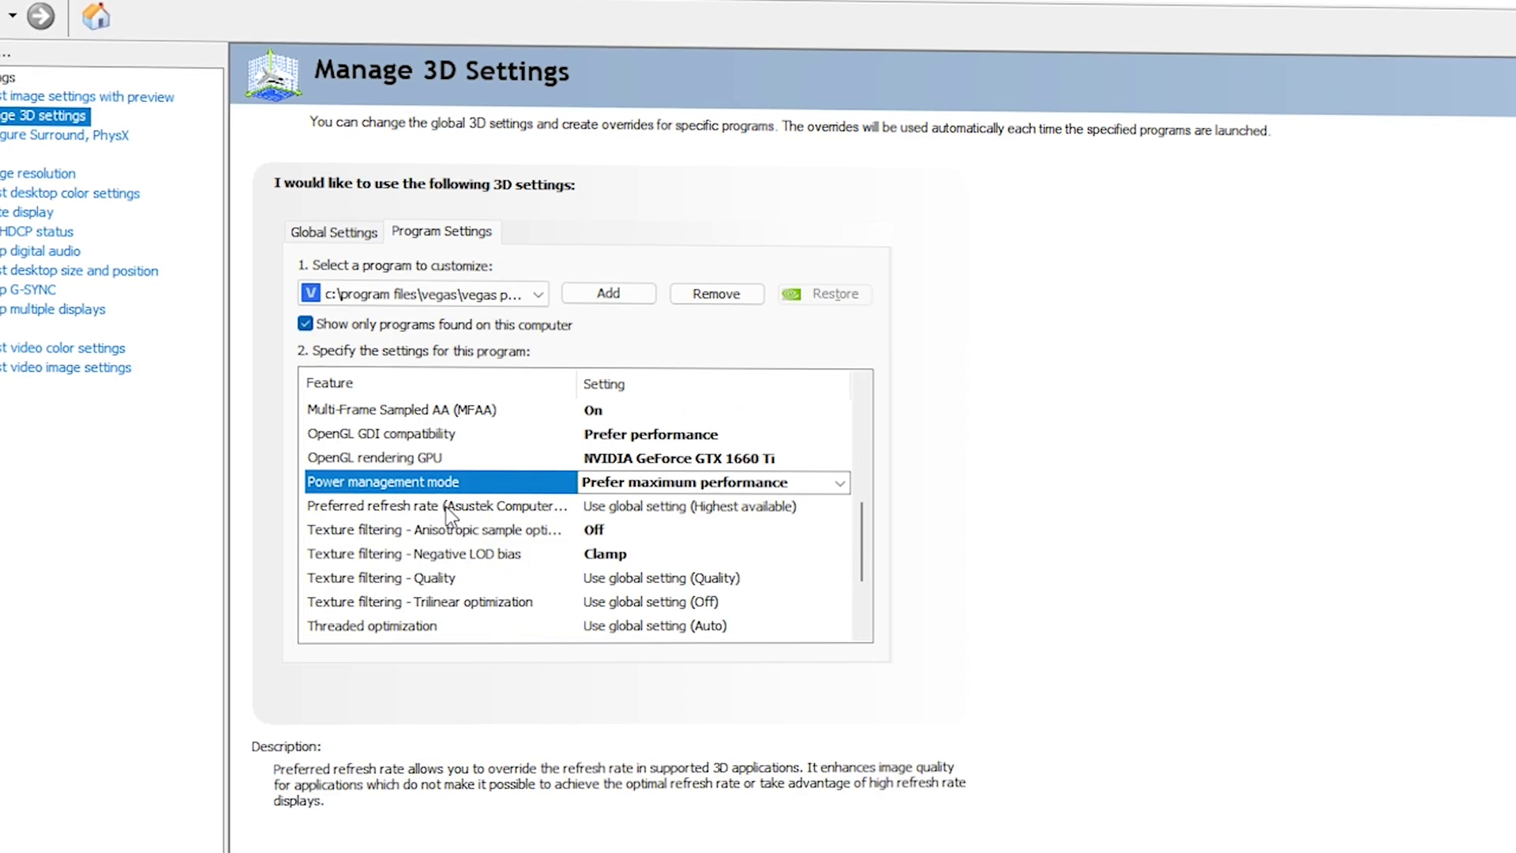
{"action": "left_click", "coordinate": [455, 531]}
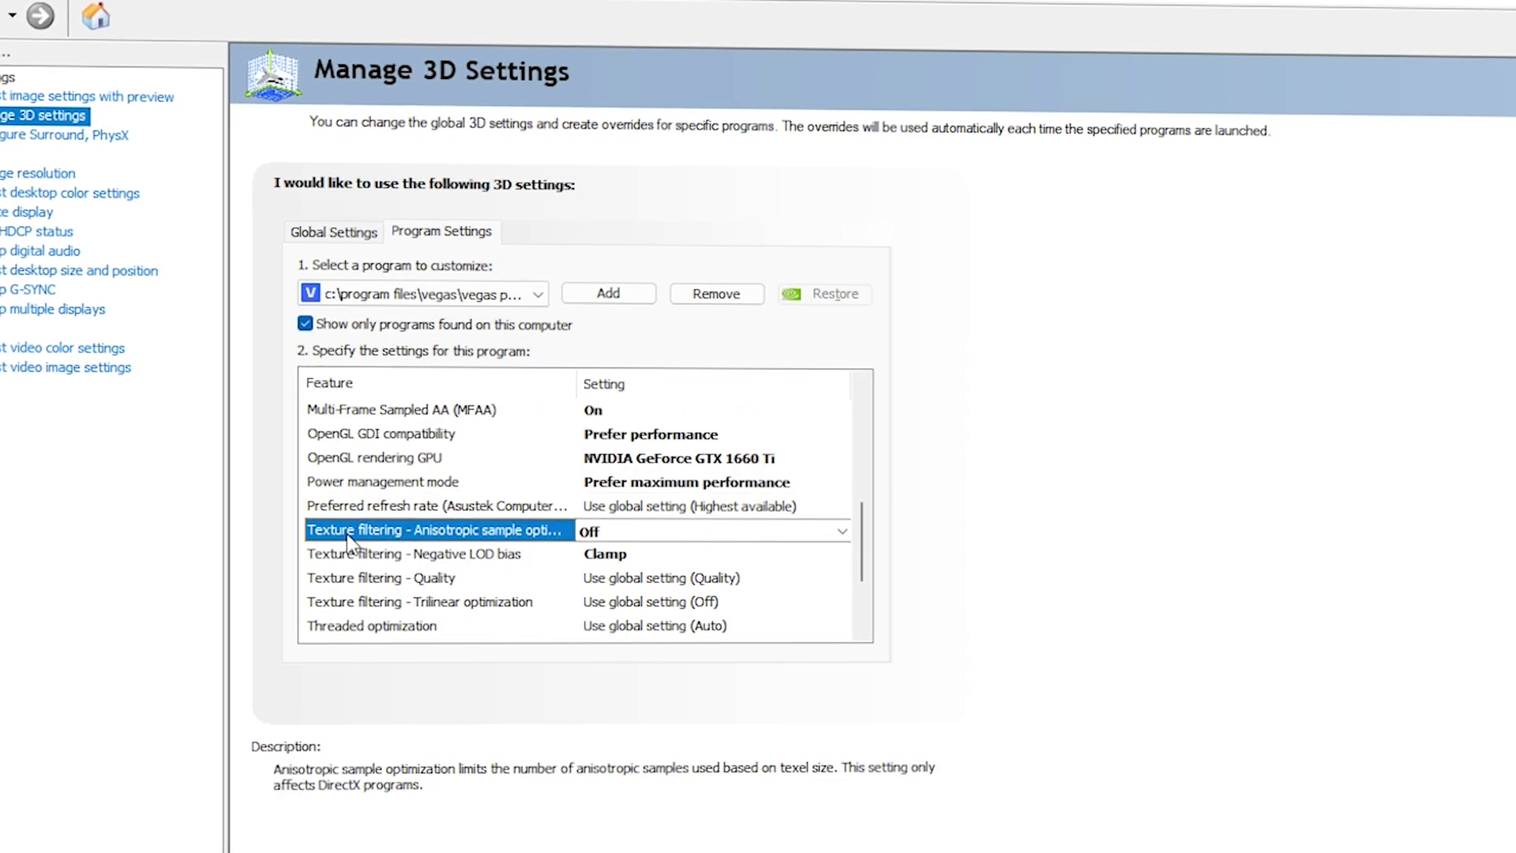
{"action": "left_click", "coordinate": [638, 534]}
{"action": "left_click", "coordinate": [646, 591]}
{"action": "scroll", "coordinate": [463, 527], "scroll_direction": "down", "scroll_amount": 1}
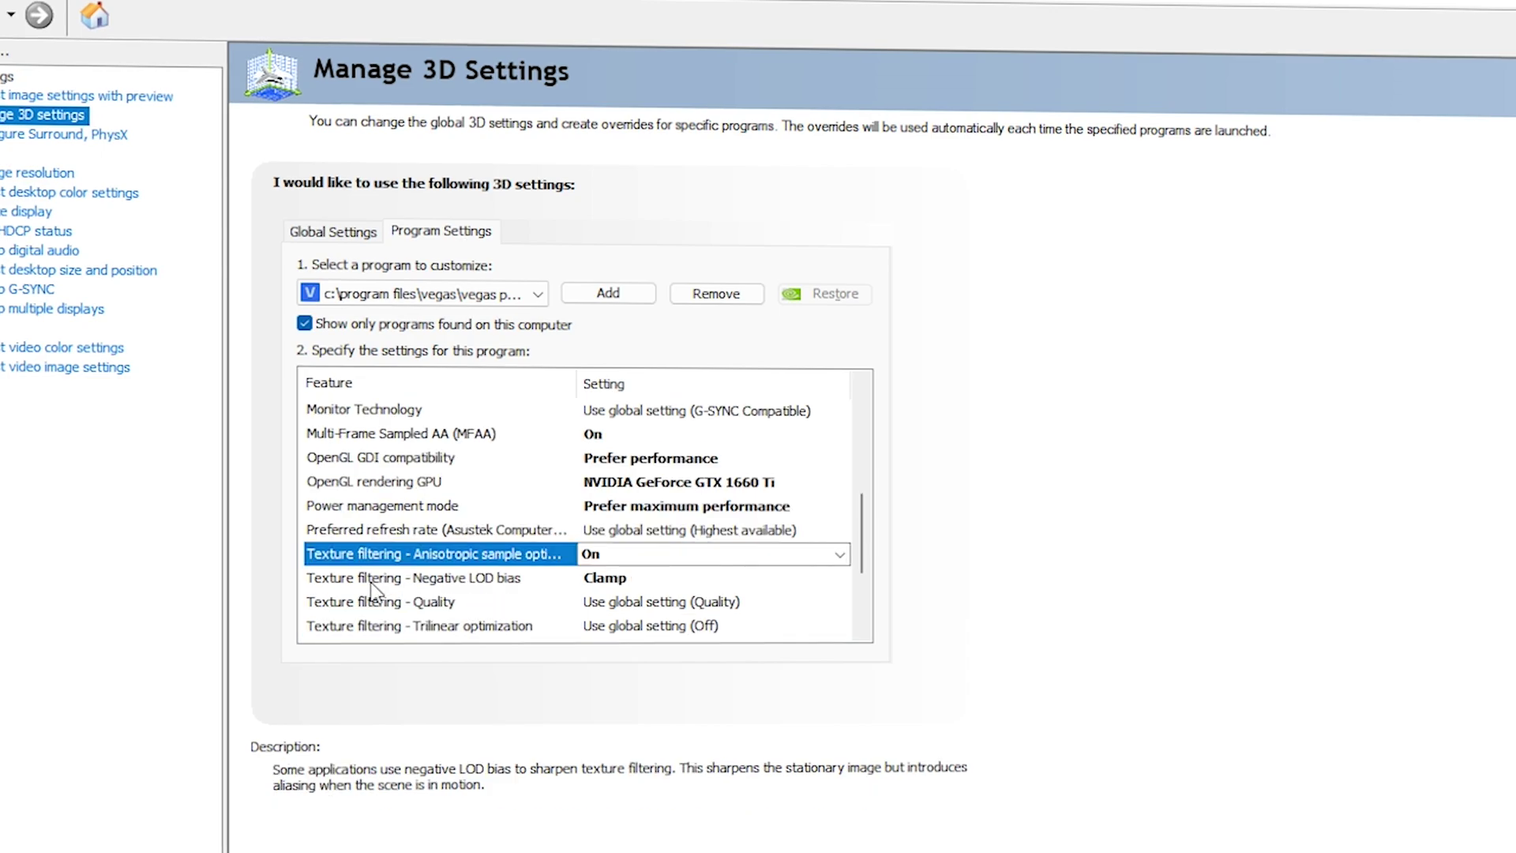
{"action": "left_click", "coordinate": [640, 588]}
{"action": "left_click", "coordinate": [643, 640]}
- Set texture filtering quality to High performance and turn trilinear and threaded optimization On
{"action": "scroll", "coordinate": [505, 565], "scroll_direction": "down", "scroll_amount": 1}
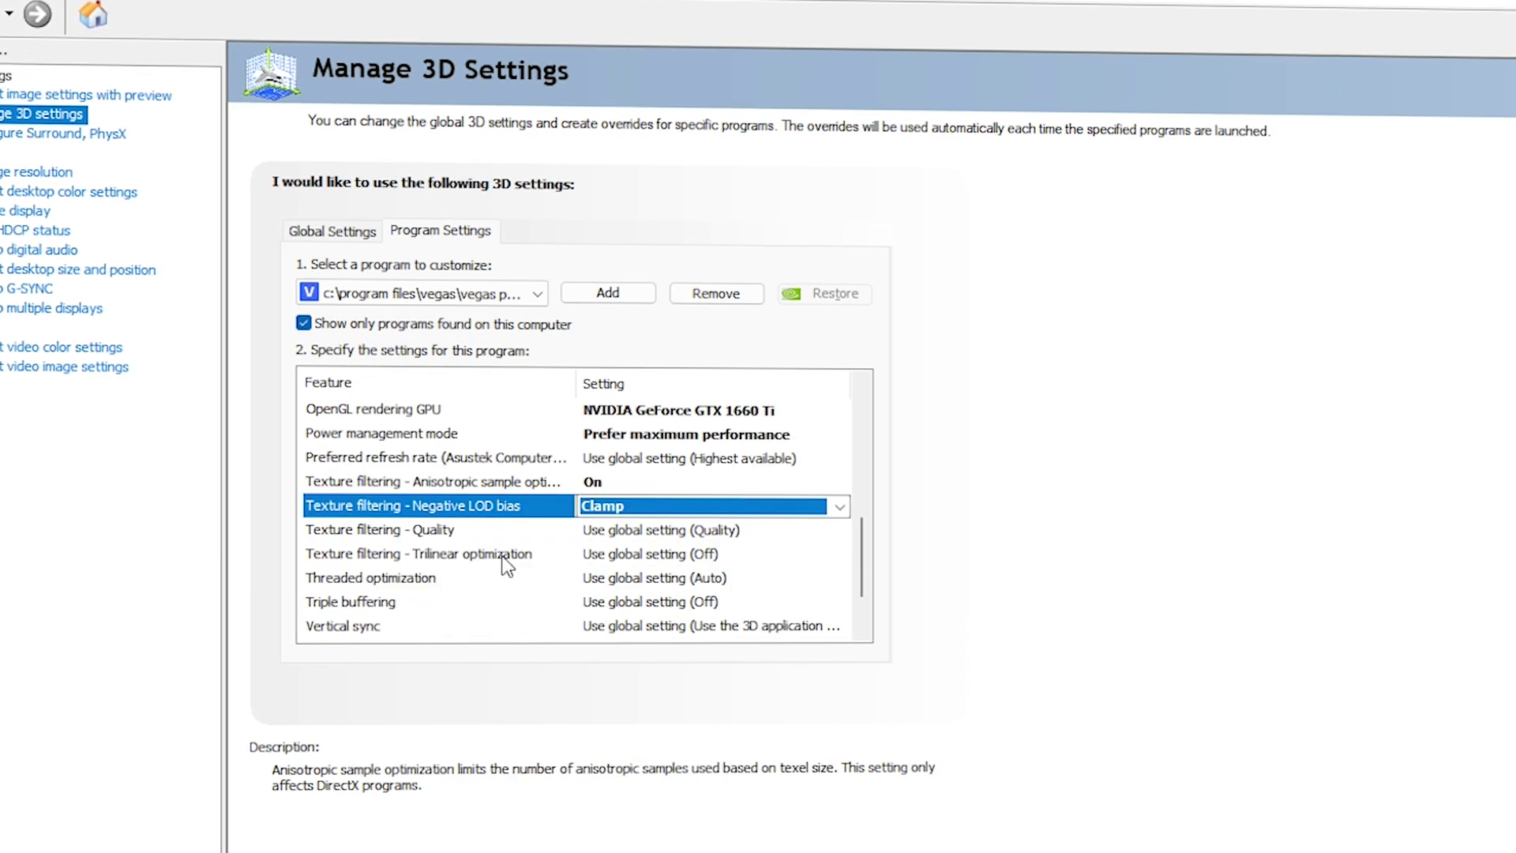
{"action": "left_click", "coordinate": [636, 530]}
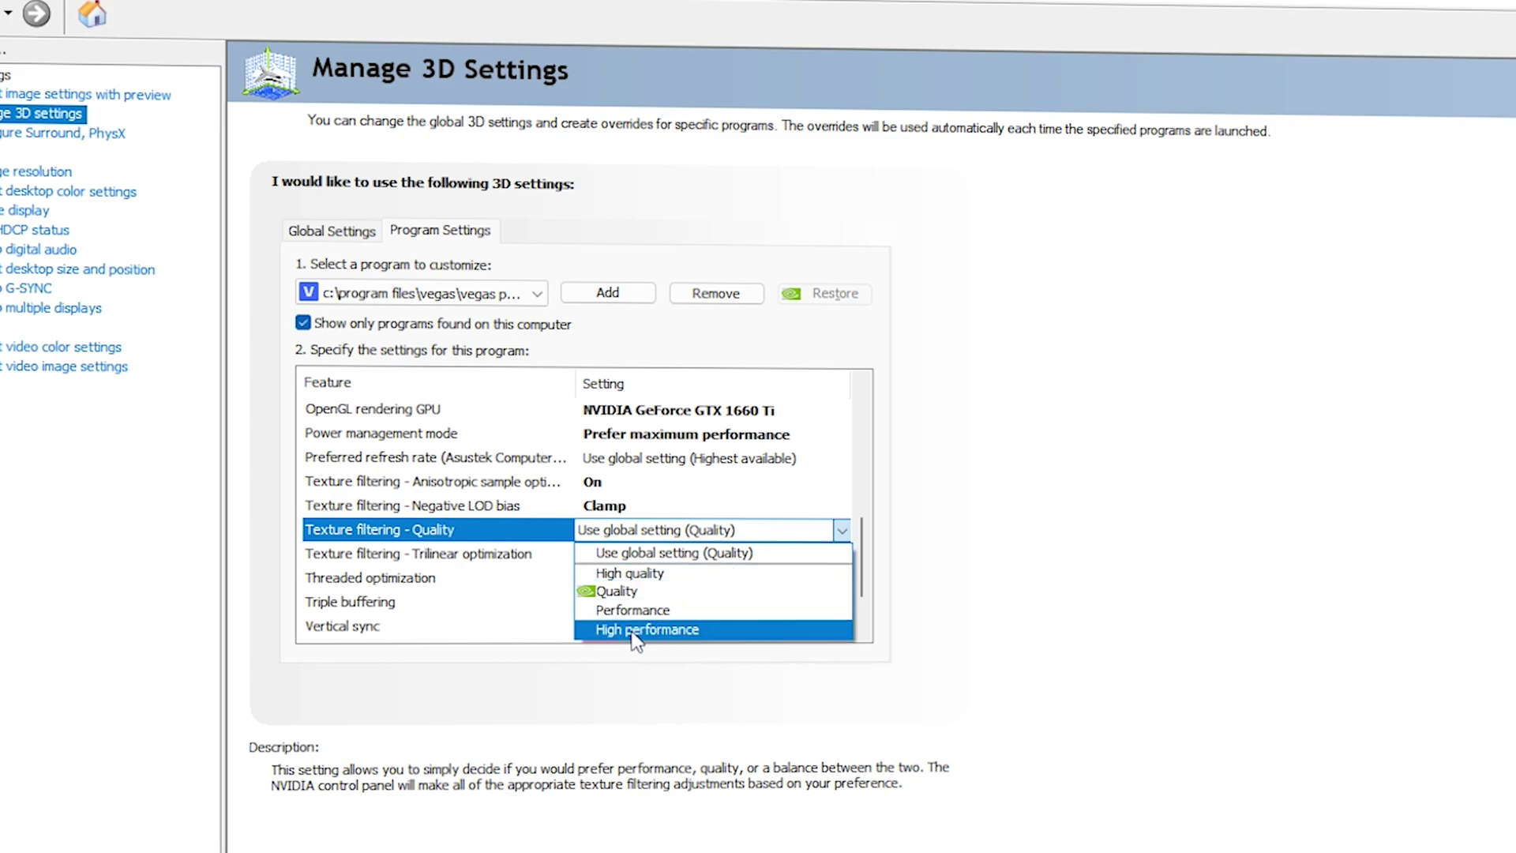
{"action": "left_click", "coordinate": [634, 630]}
{"action": "left_click", "coordinate": [464, 579]}
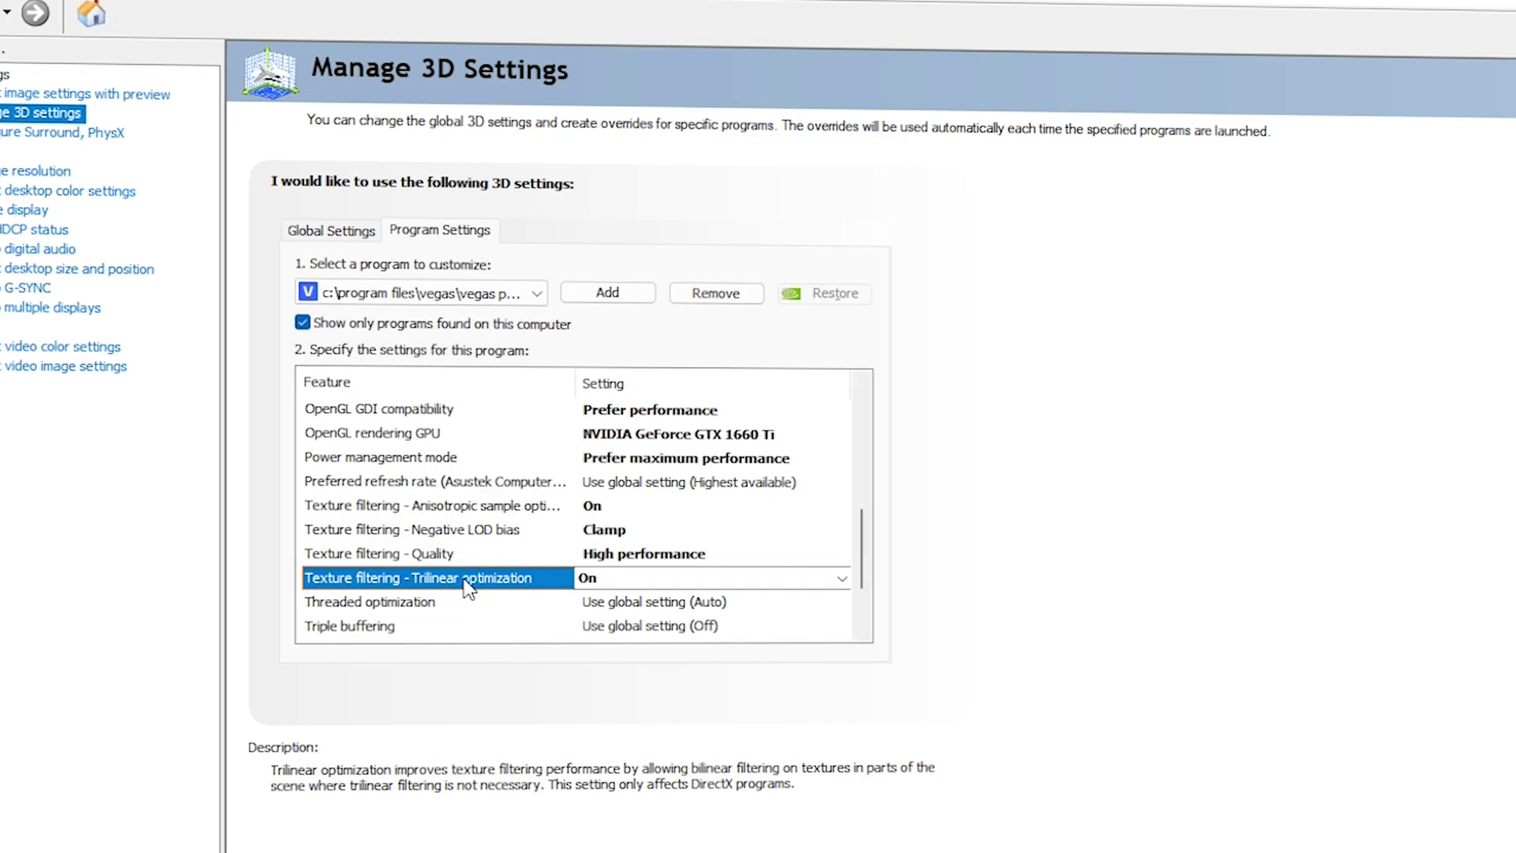
{"action": "left_click", "coordinate": [646, 577]}
{"action": "left_click", "coordinate": [646, 640]}
{"action": "scroll", "coordinate": [631, 585], "scroll_direction": "down", "scroll_amount": 1}
{"action": "left_click", "coordinate": [622, 533]}
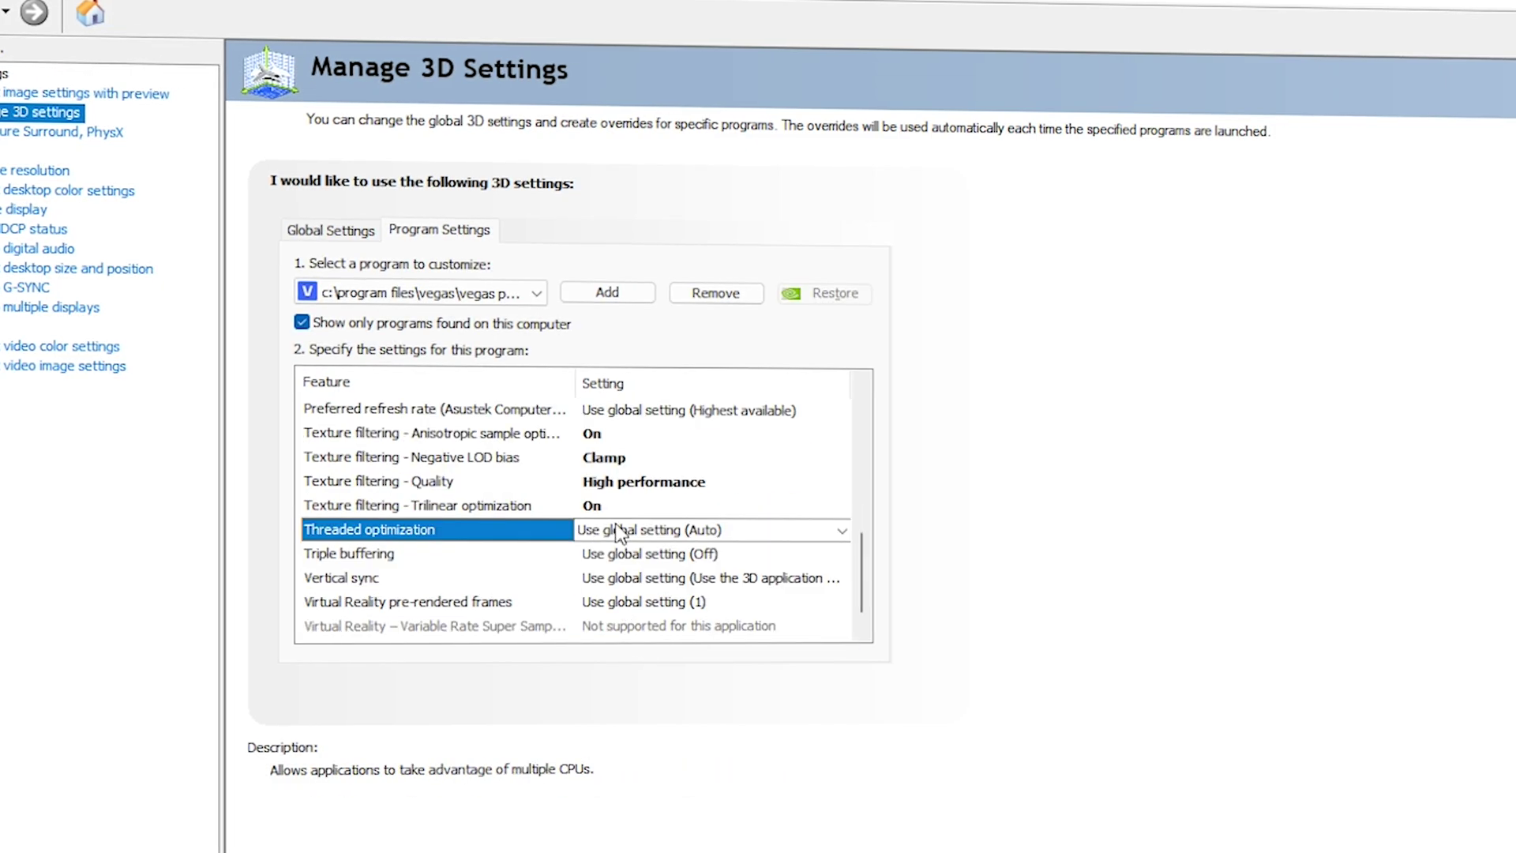
{"action": "left_click", "coordinate": [646, 530]}
{"action": "left_click", "coordinate": [636, 611]}
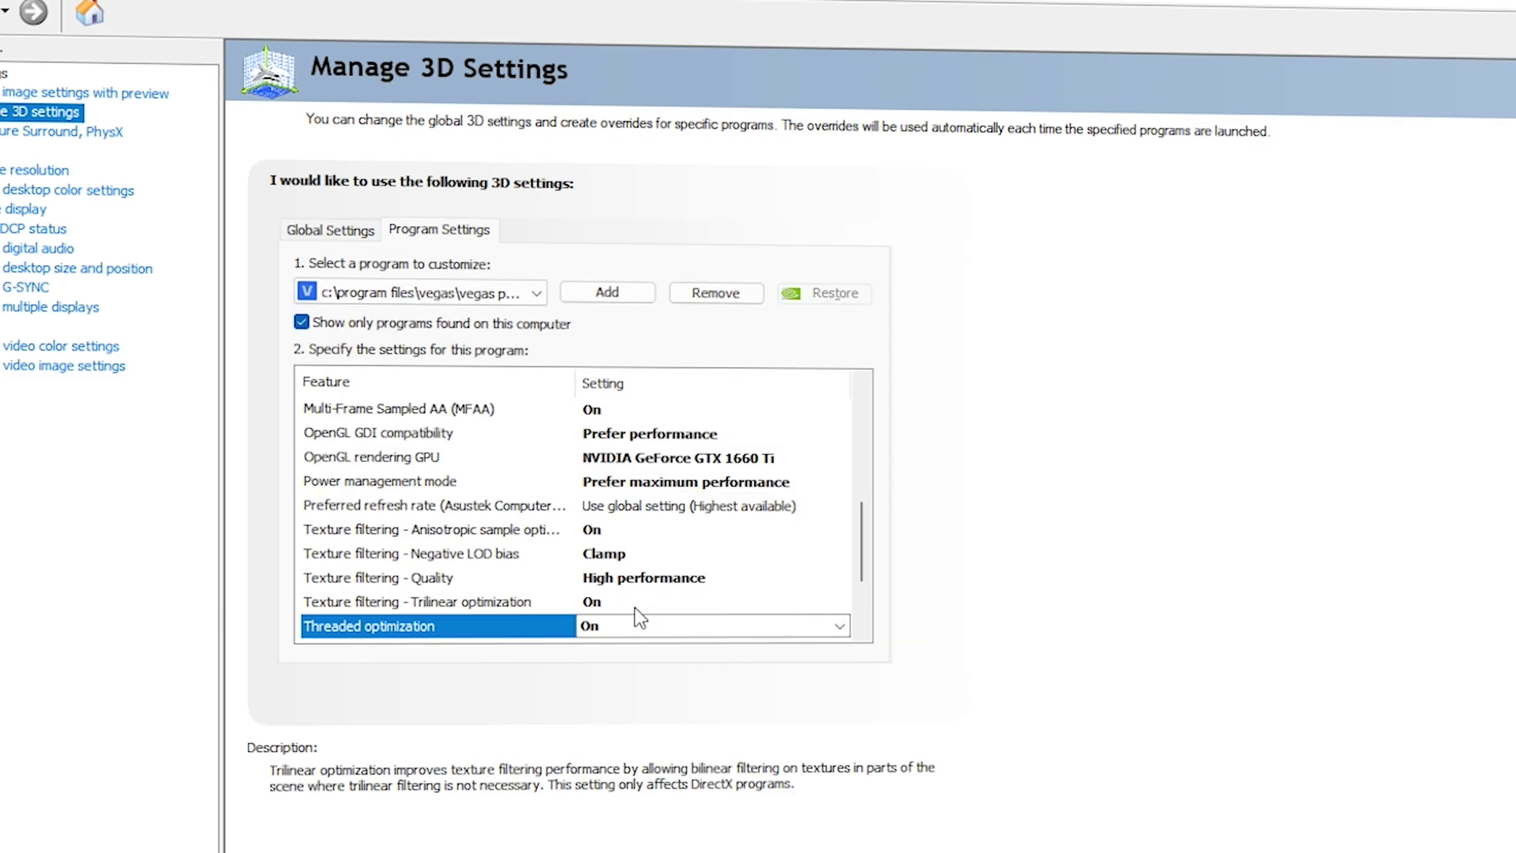
- Turn triple buffering On and set Vulkan/OpenGL present method to Prefer layered on DXGI Swapchain
{"action": "scroll", "coordinate": [637, 613], "scroll_direction": "down", "scroll_amount": 2}
{"action": "left_click", "coordinate": [624, 529]}
{"action": "left_click", "coordinate": [632, 529]}
{"action": "left_click", "coordinate": [644, 594]}
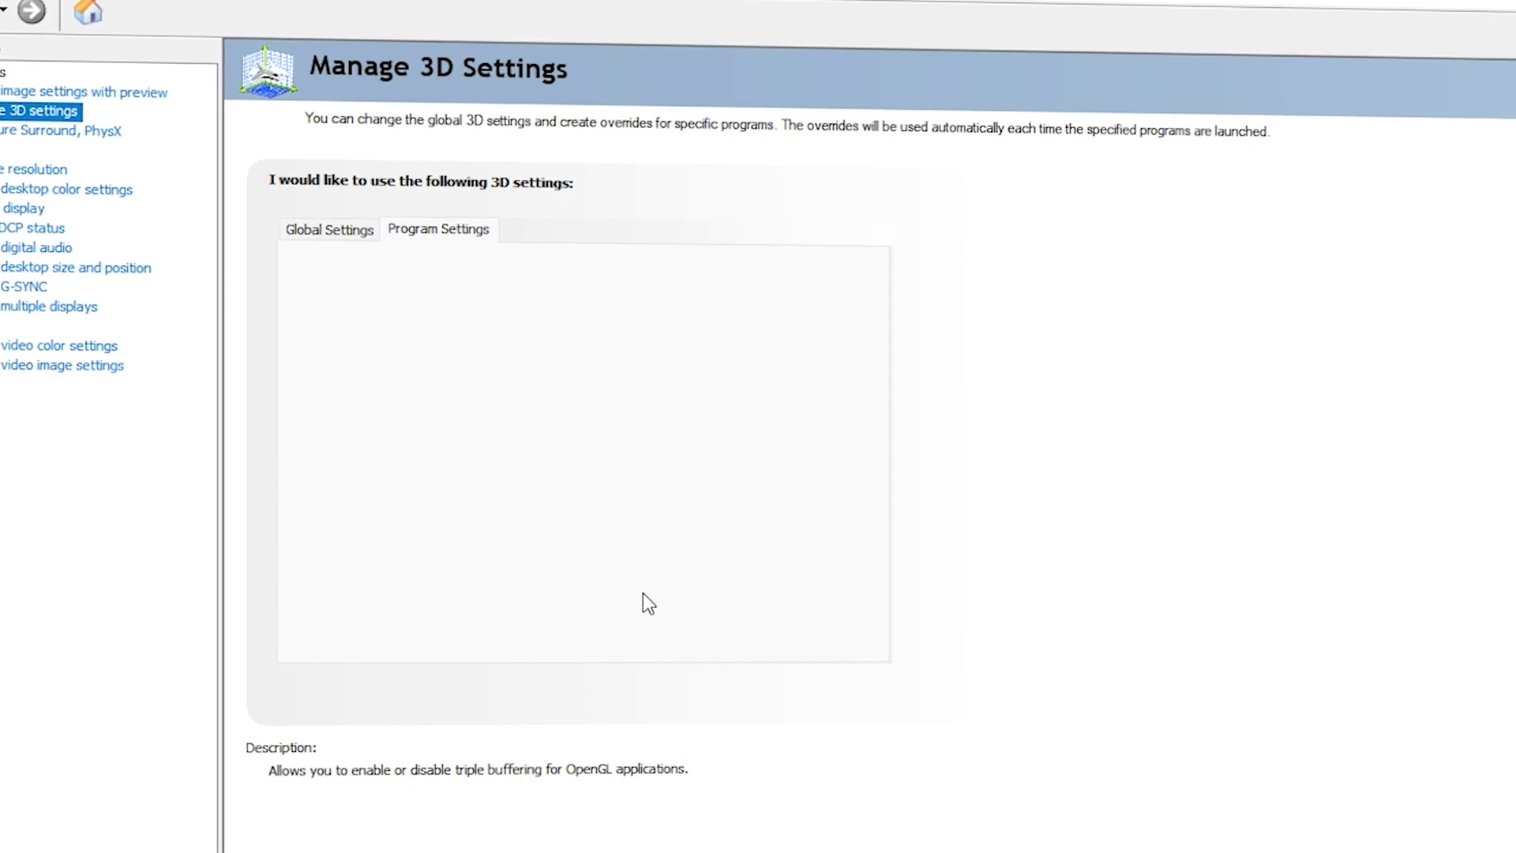
{"action": "left_click", "coordinate": [394, 553]}
{"action": "left_click", "coordinate": [387, 585]}
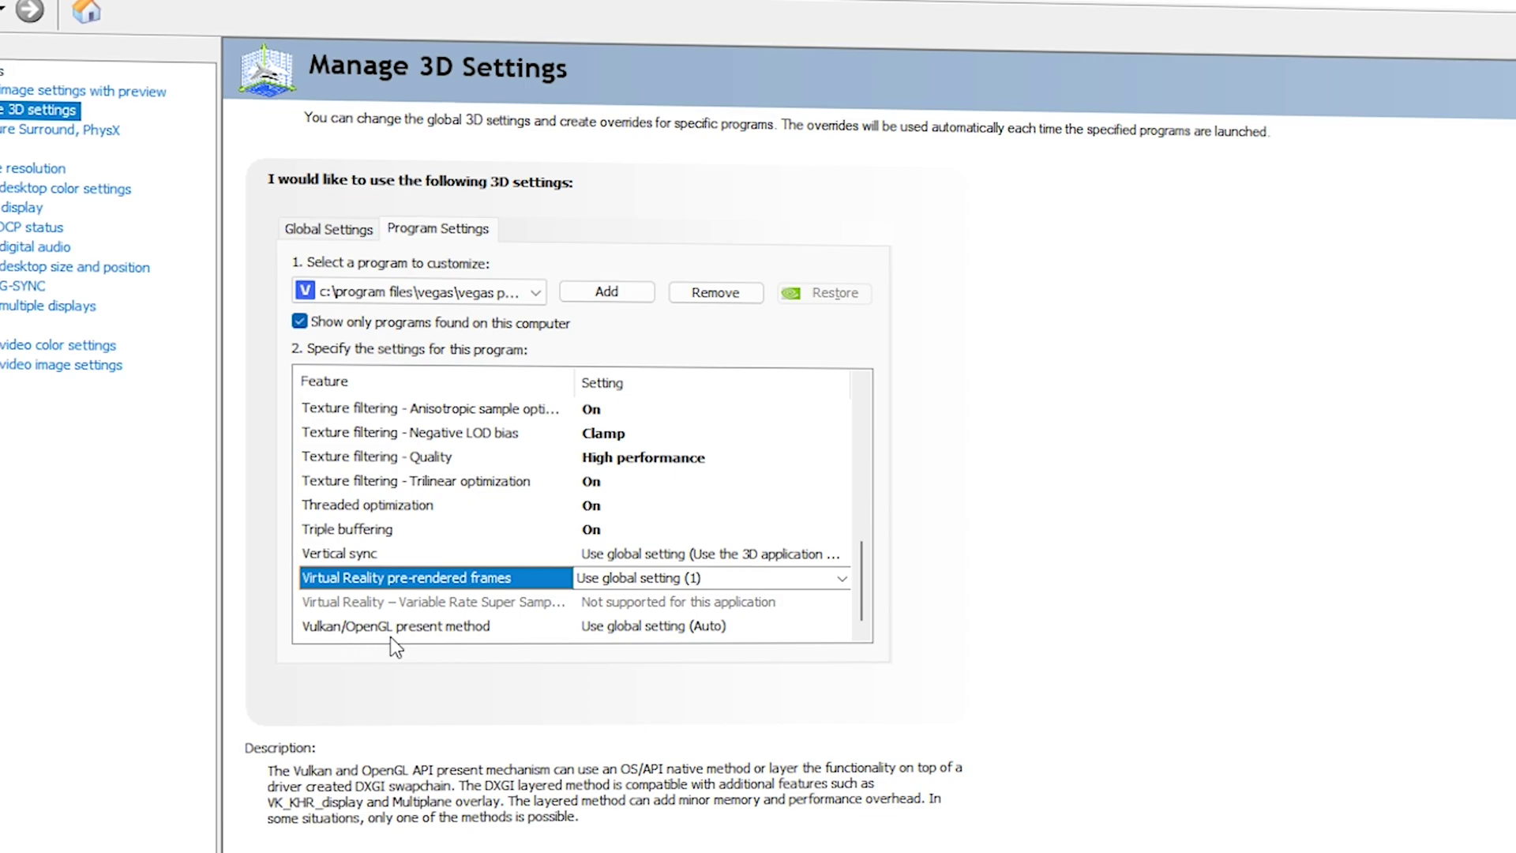
{"action": "left_click", "coordinate": [636, 626]}
{"action": "left_click", "coordinate": [634, 626]}
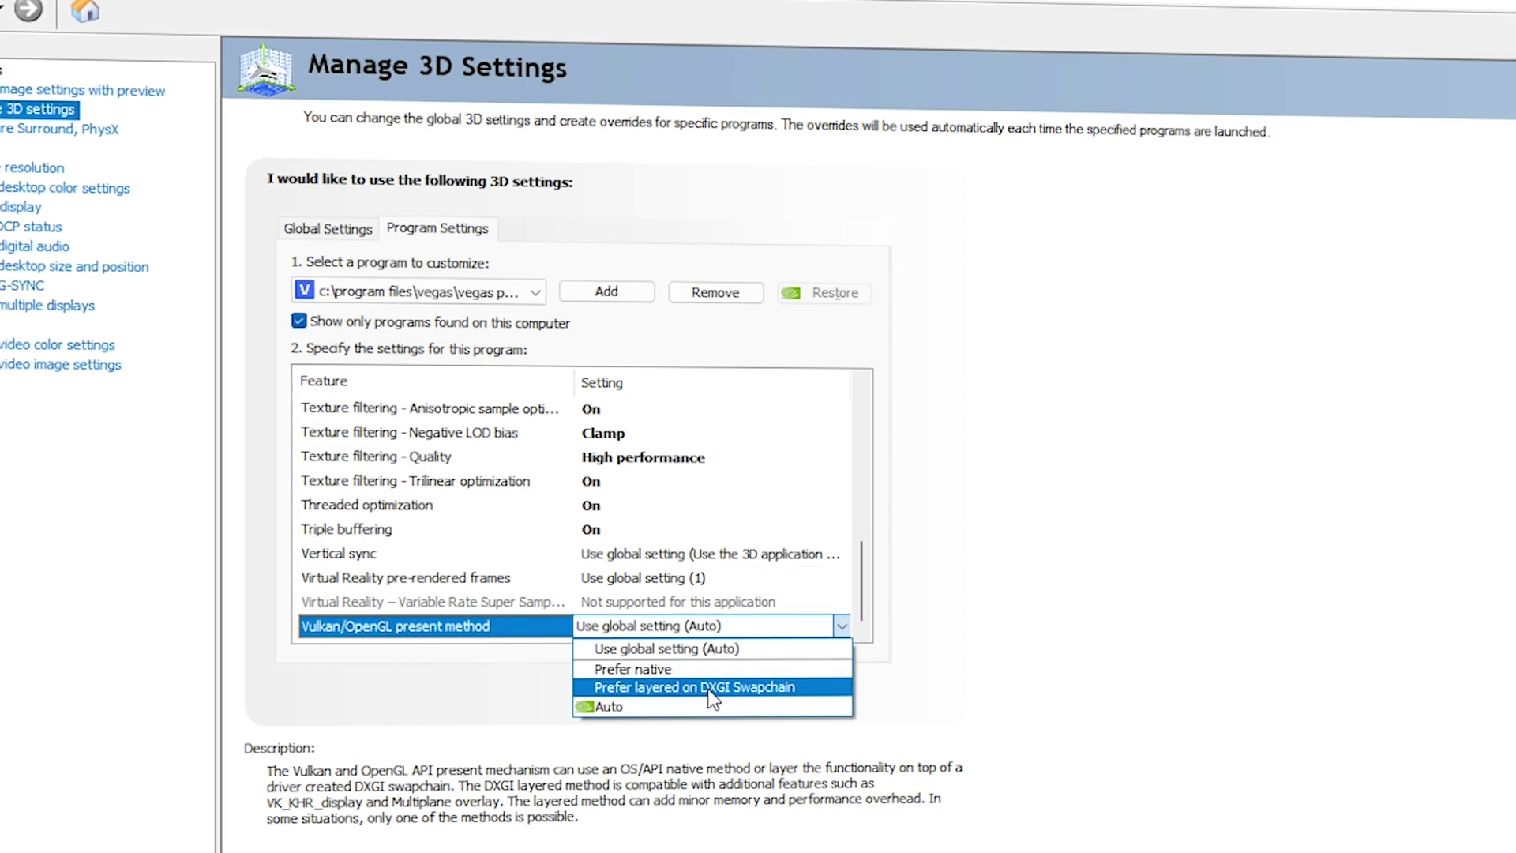
{"action": "left_click", "coordinate": [760, 695]}
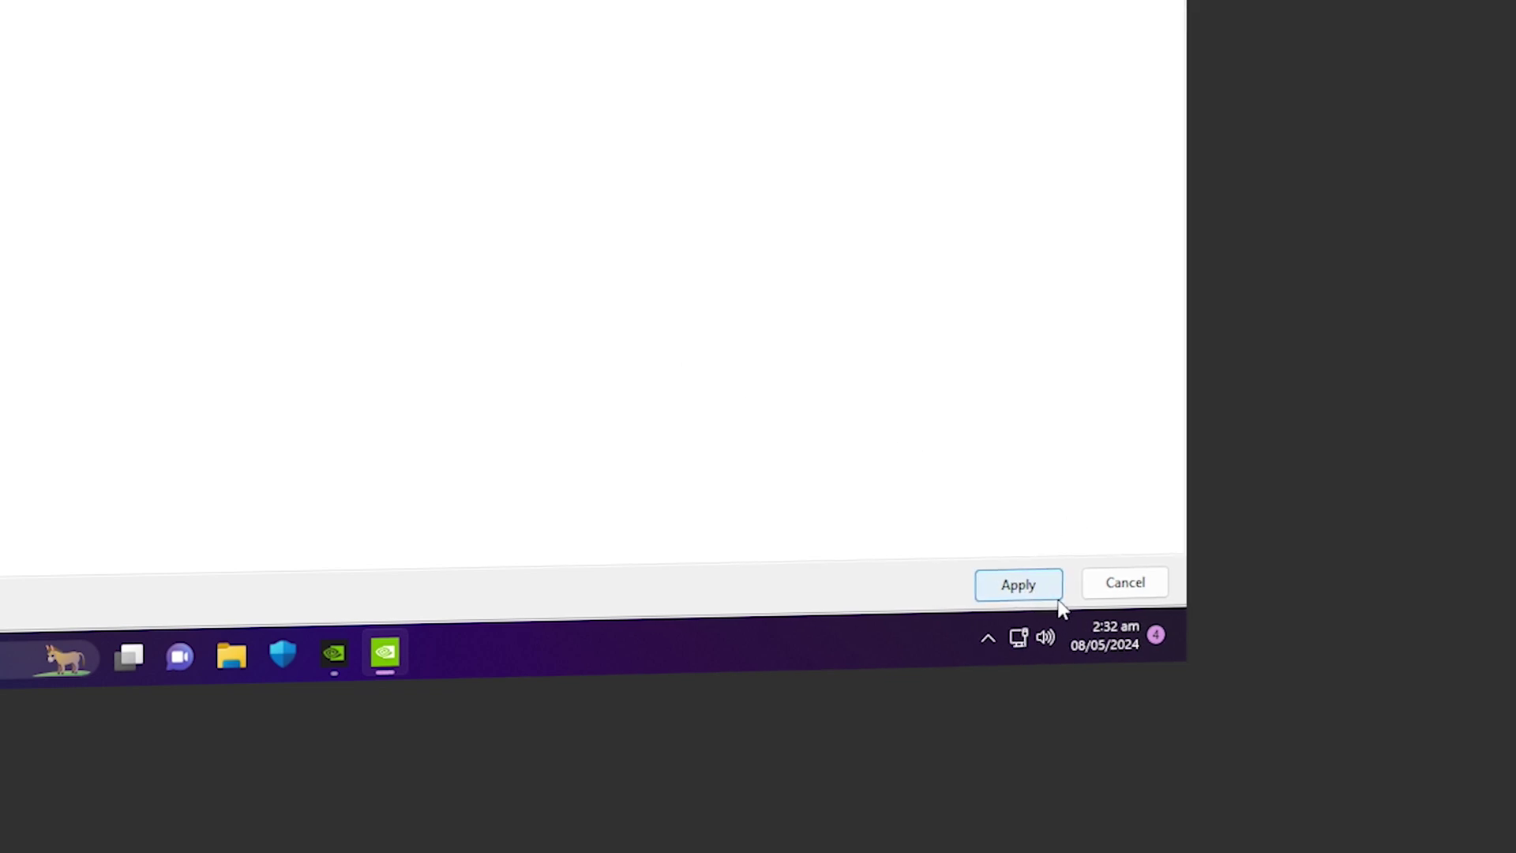
- Apply the VEGAS Pro NVIDIA 3D settings, then search Windows for 'veg'
{"action": "left_click", "coordinate": [1033, 602]}
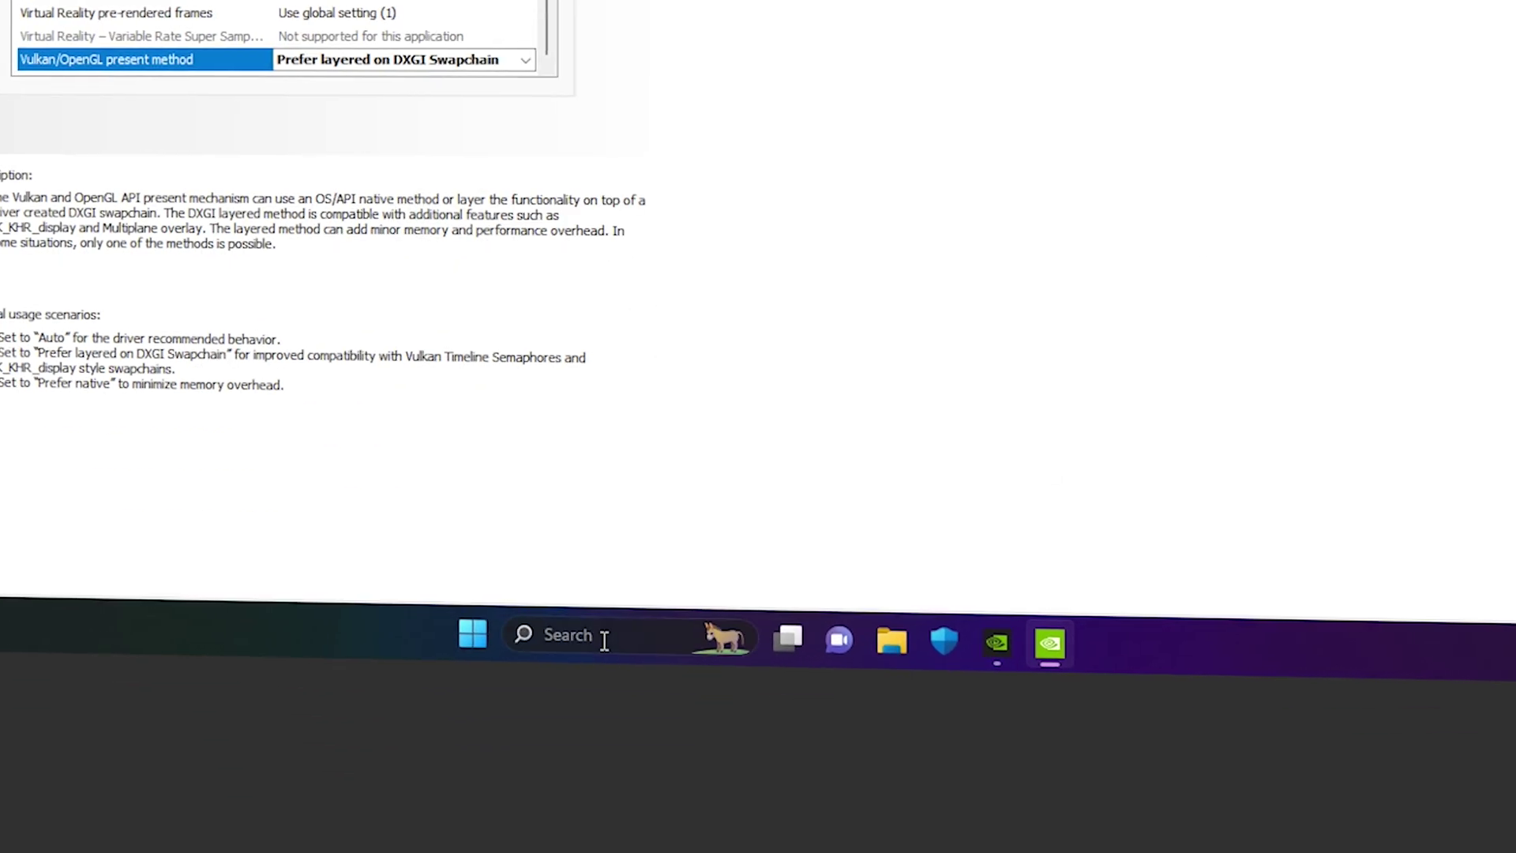
{"action": "left_click", "coordinate": [660, 835]}
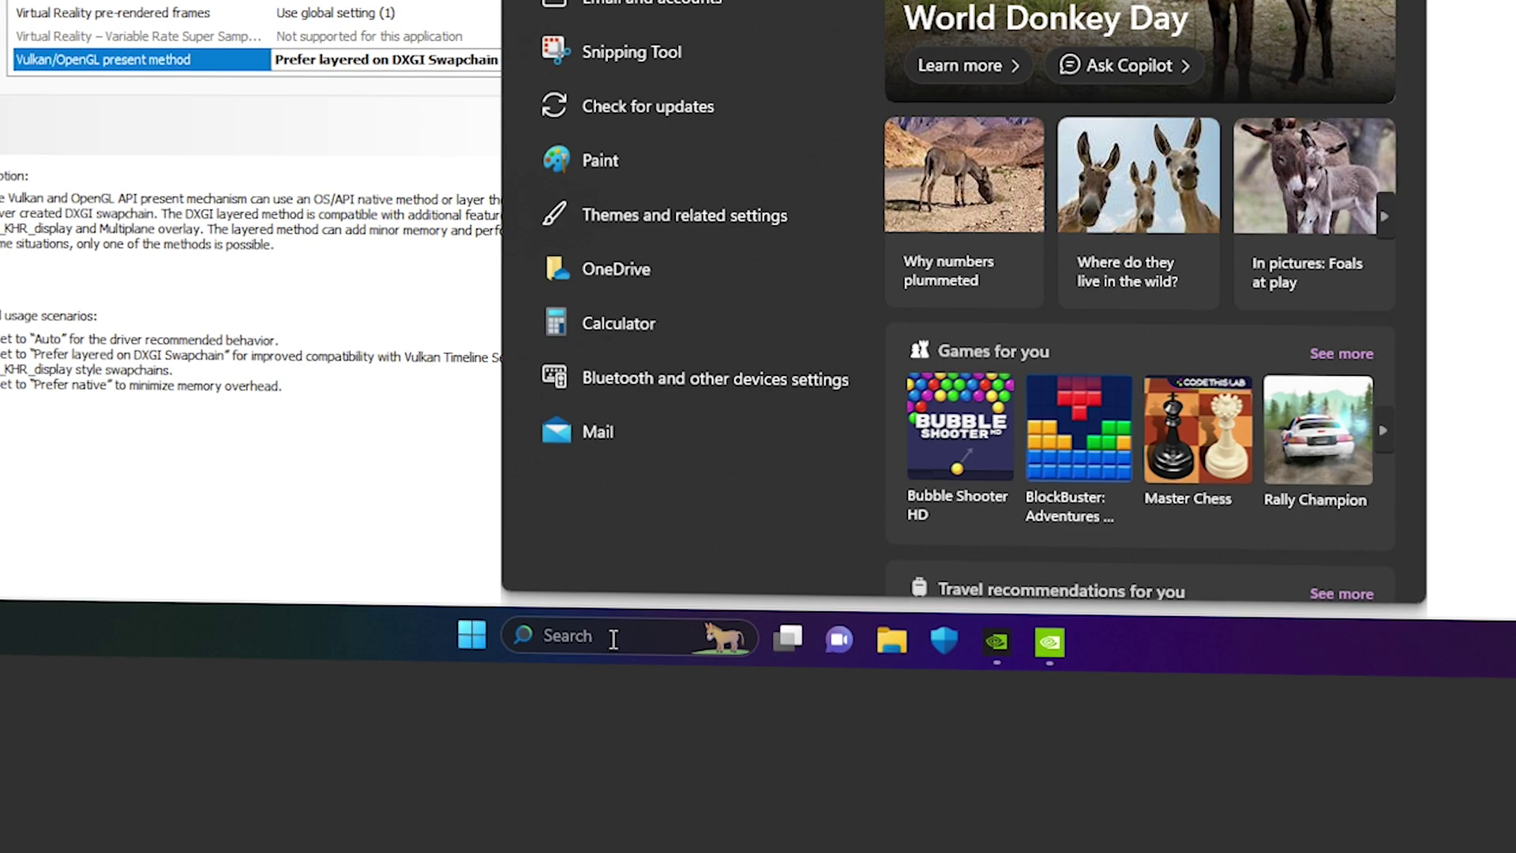
{"action": "type", "text": "veg"}
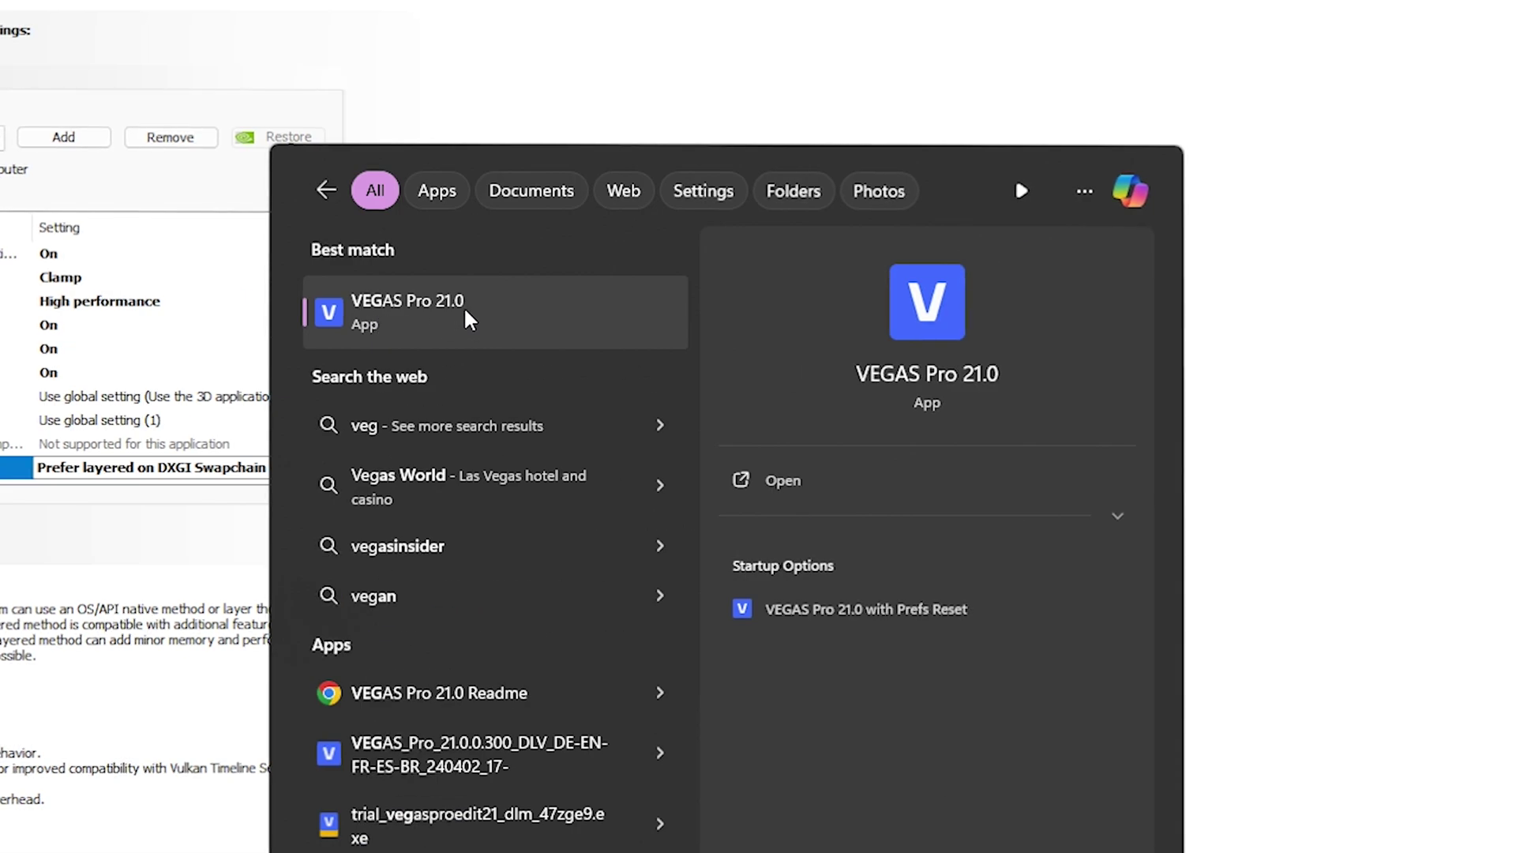
- Launch VEGAS Pro 21.0 and open Options > Preferences, keeping GPU processing for ACES enabled
{"action": "left_click", "coordinate": [439, 308]}
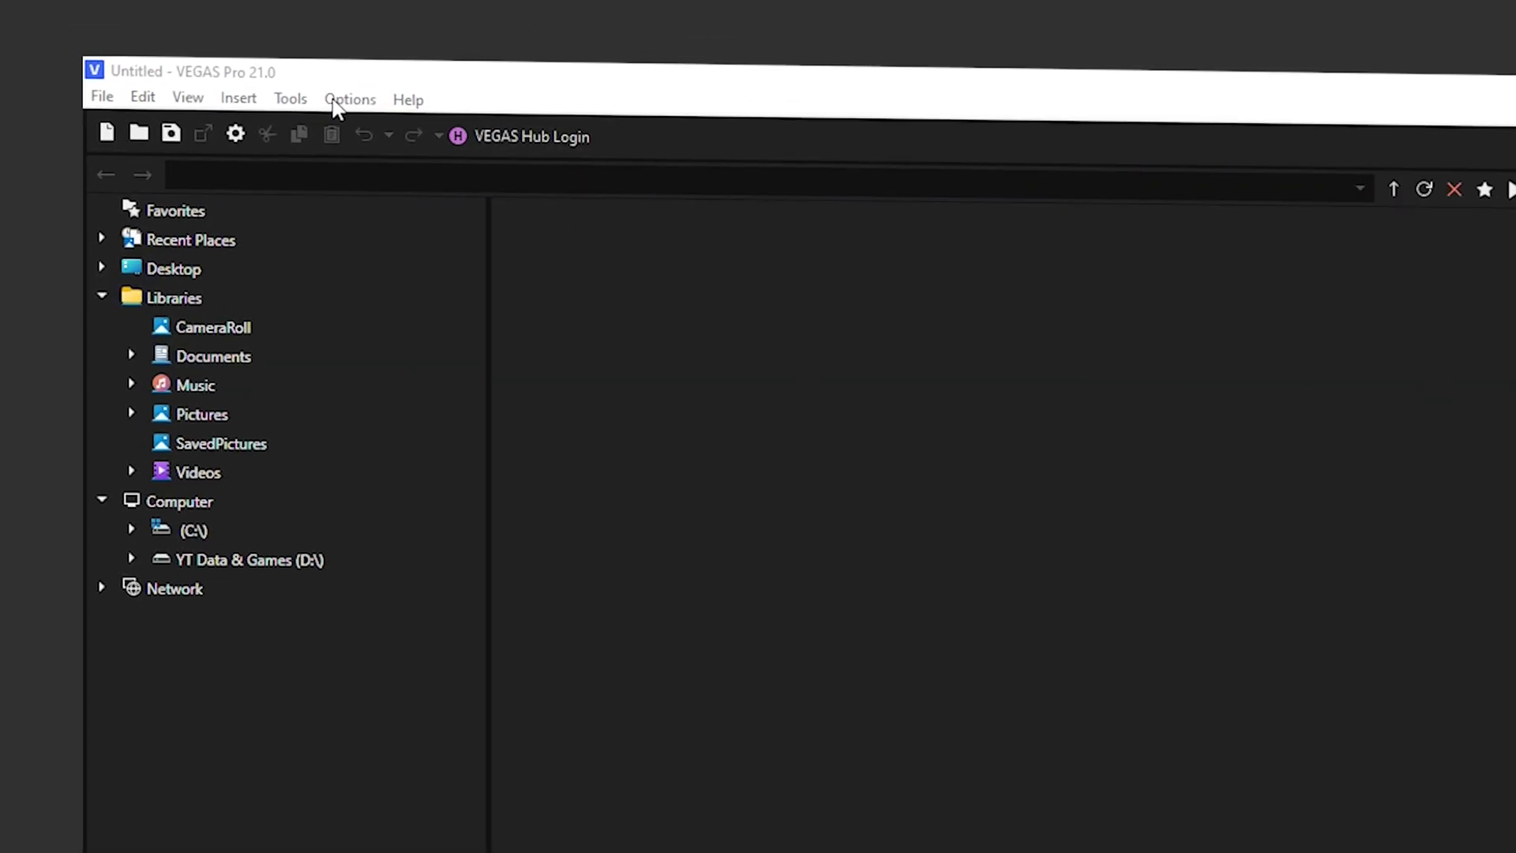
{"action": "left_click", "coordinate": [337, 100]}
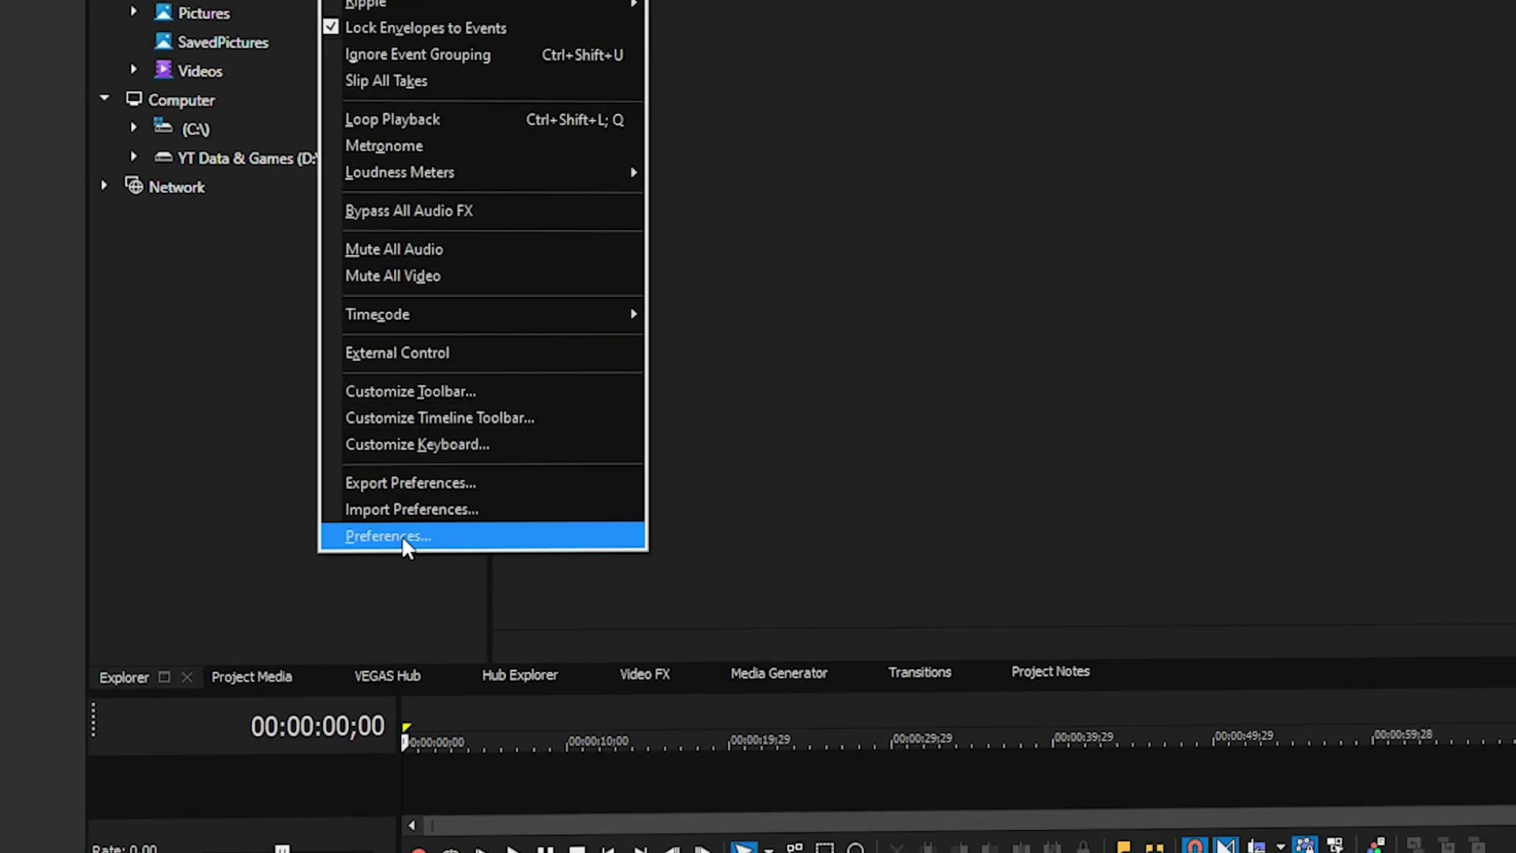
{"action": "left_click", "coordinate": [403, 540]}
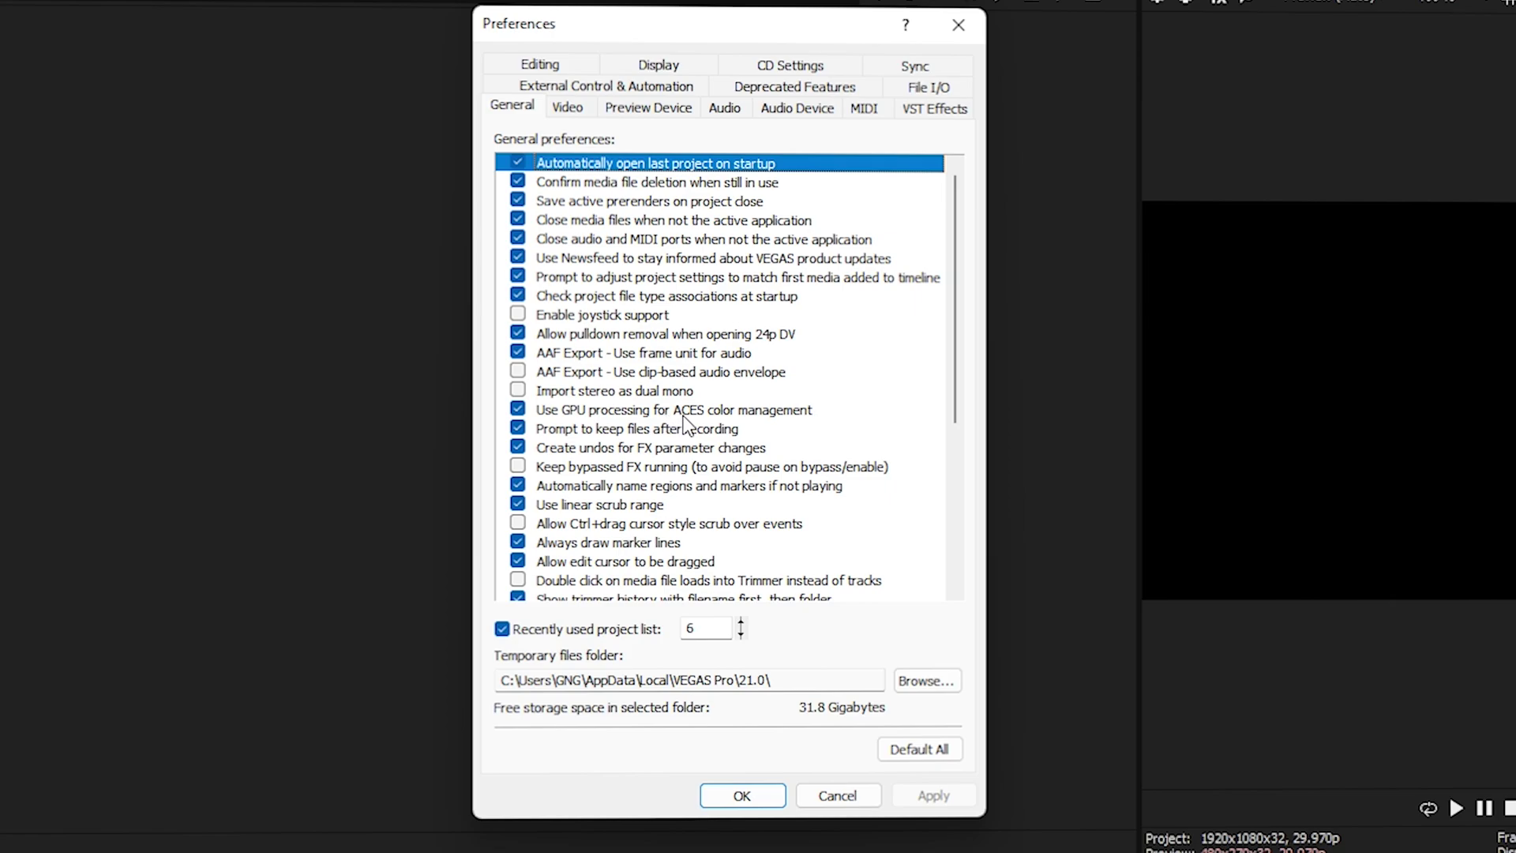
{"action": "double_click", "coordinate": [518, 409]}
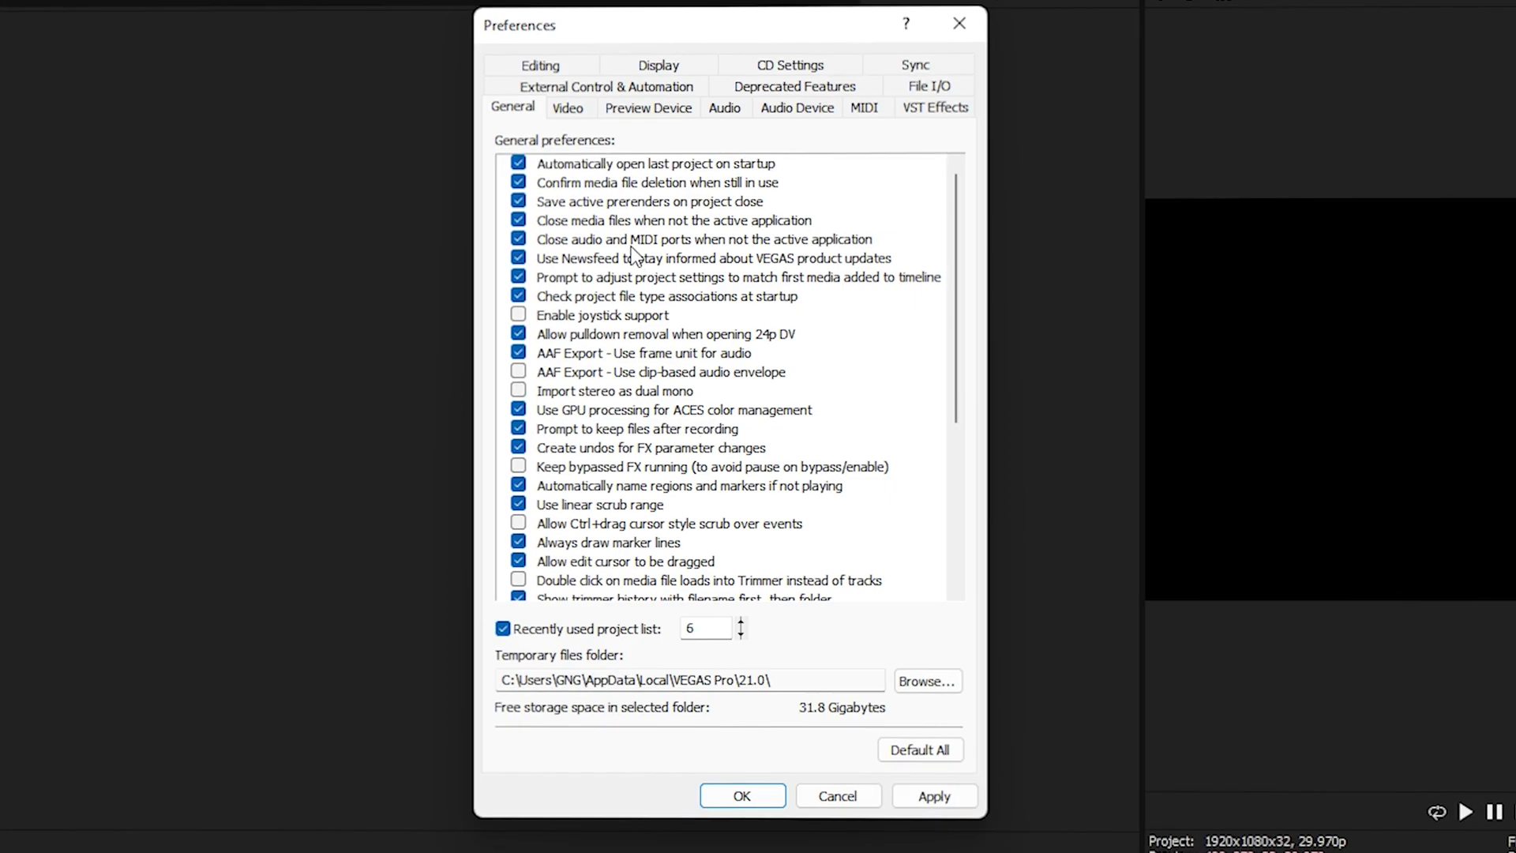
- On the Video tab, set Dynamic RAM Preview to 75% and GPU acceleration to the GTX 1660 Ti
{"action": "left_click", "coordinate": [579, 112]}
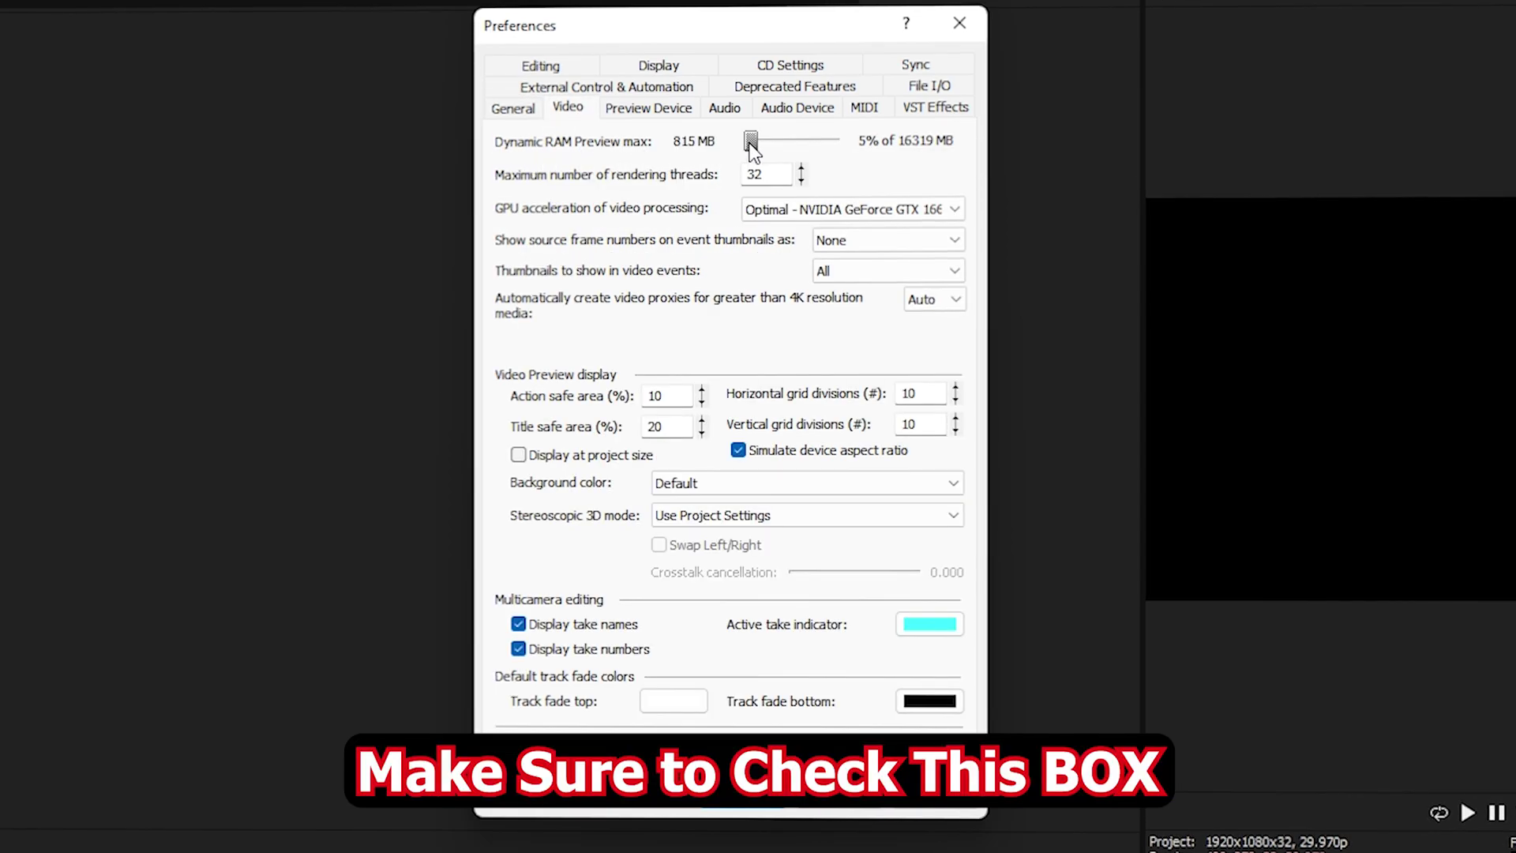
{"action": "left_click_drag", "start_coordinate": [752, 147], "coordinate": [903, 154]}
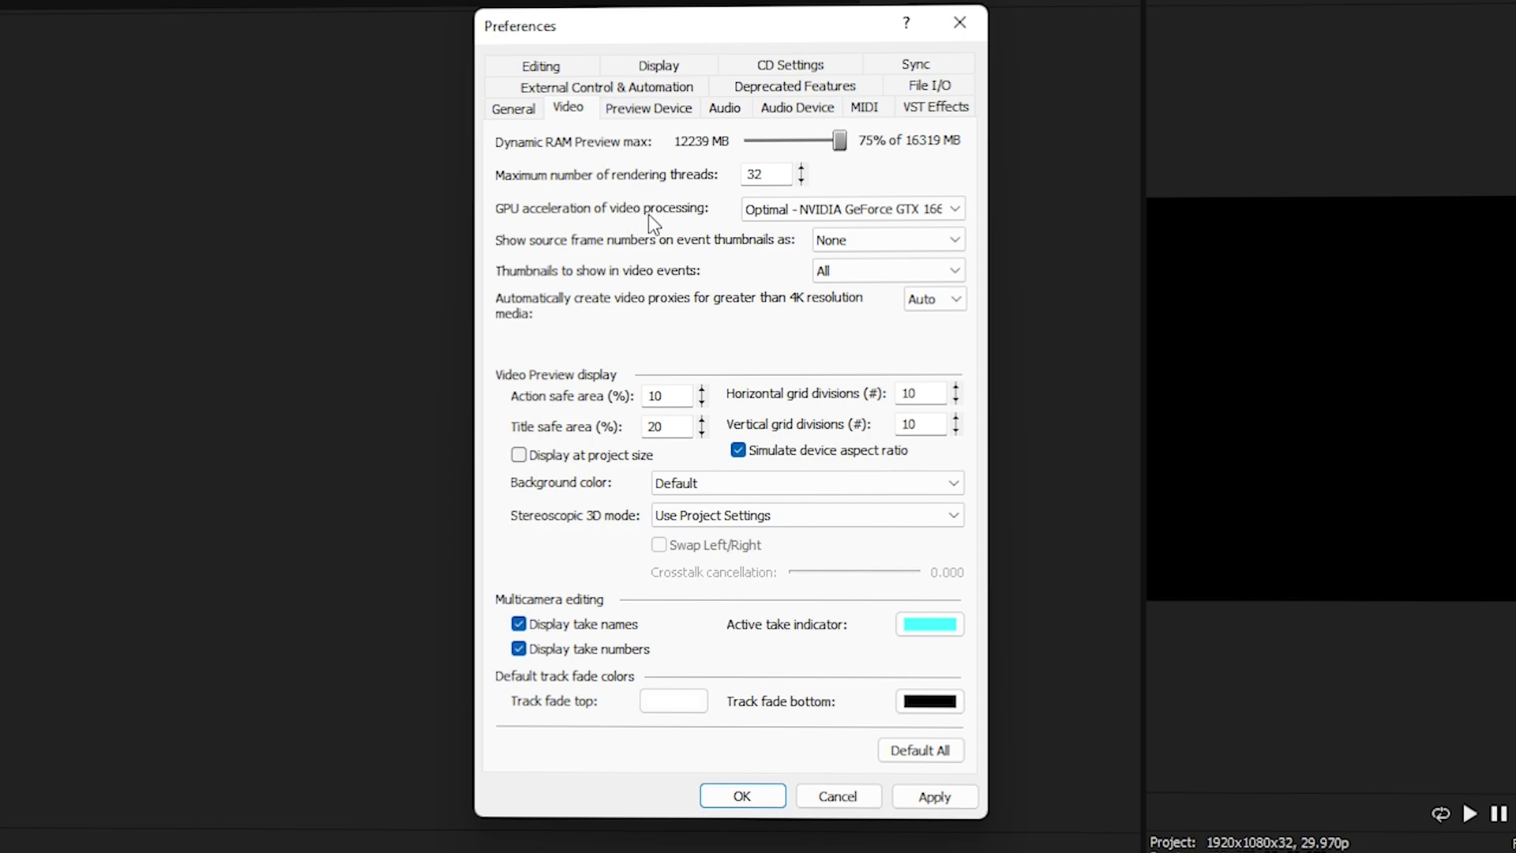
{"action": "left_click", "coordinate": [823, 210]}
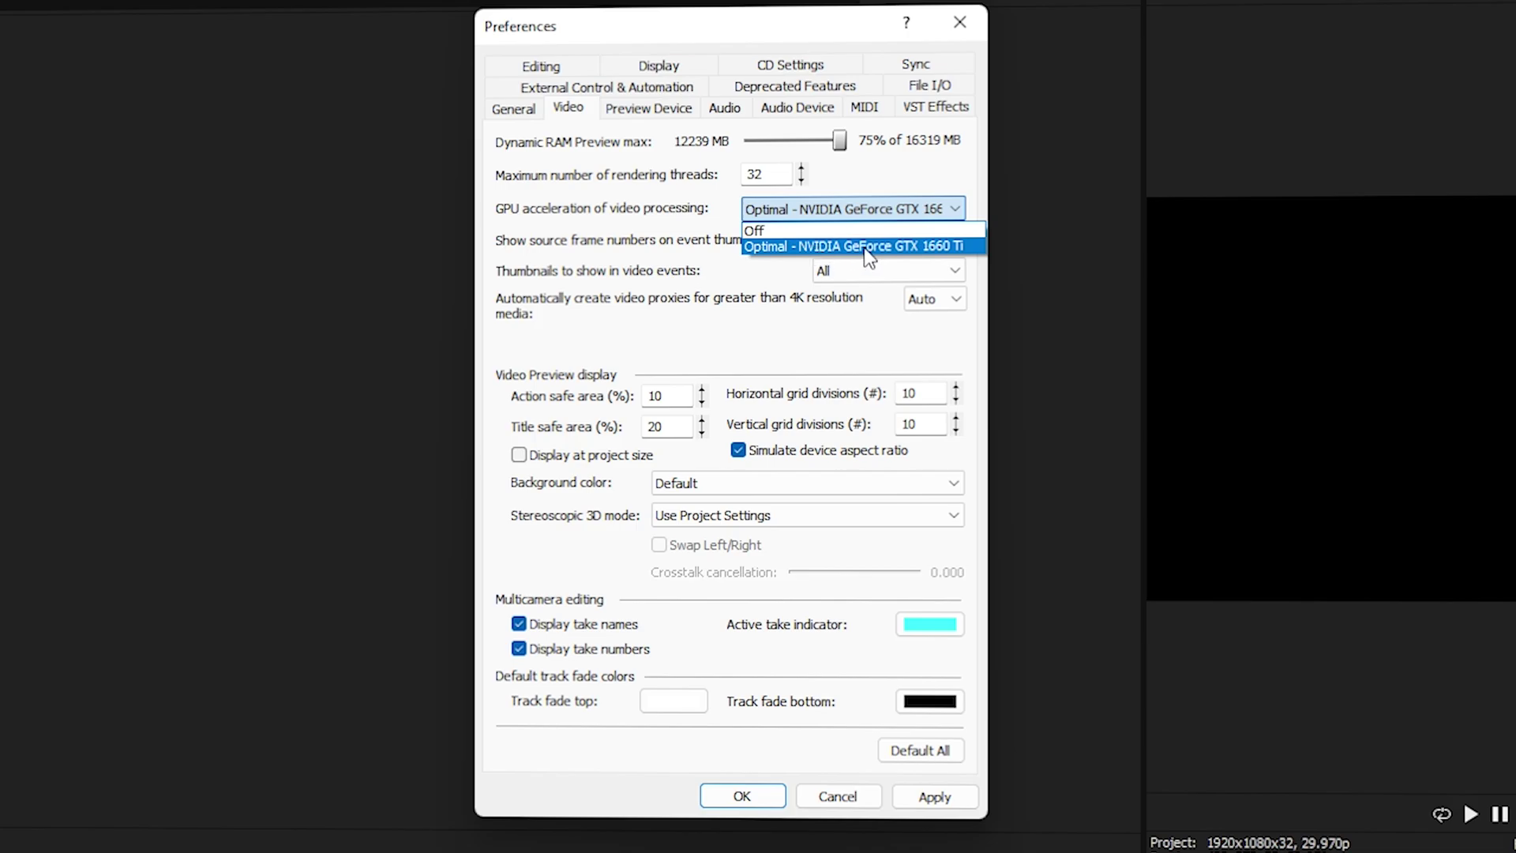
{"action": "left_click", "coordinate": [924, 247]}
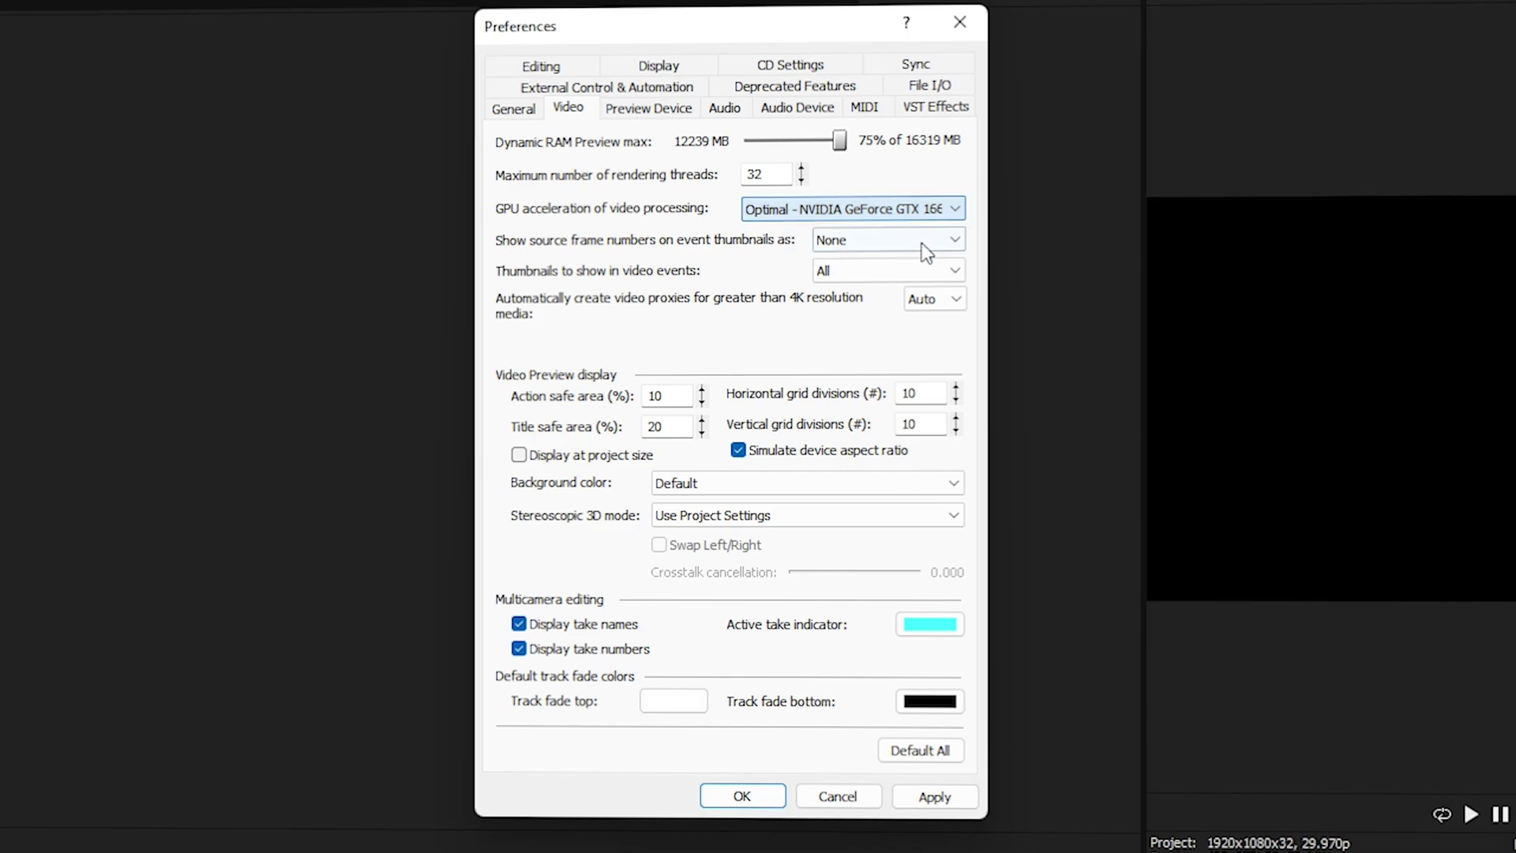
- Apply the video preferences, acknowledge the RAM Preview warning, readjust to 75%, and apply again
{"action": "left_click", "coordinate": [937, 799]}
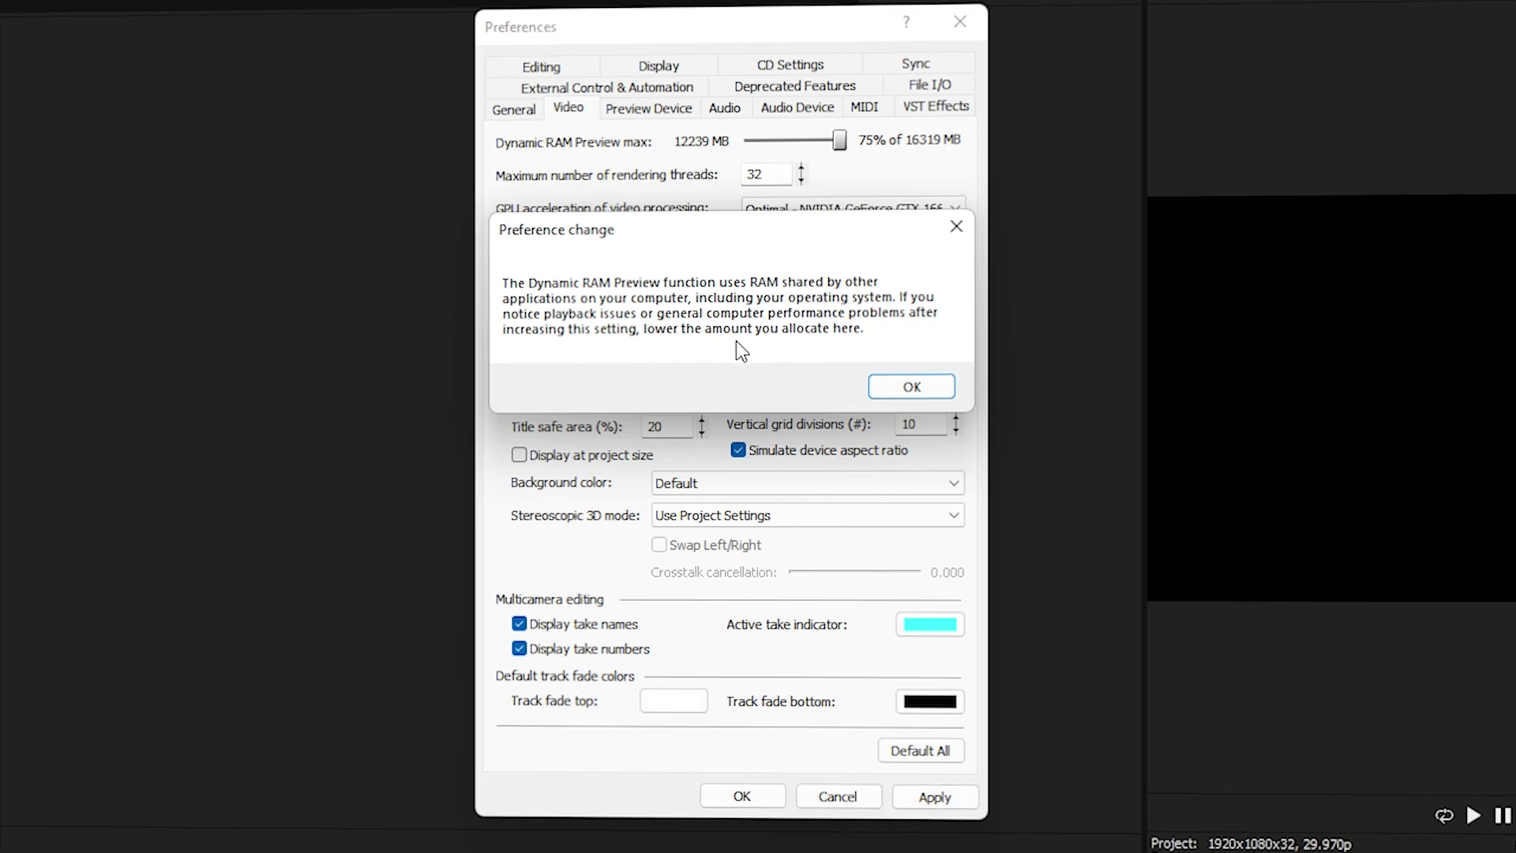
{"action": "left_click", "coordinate": [901, 389]}
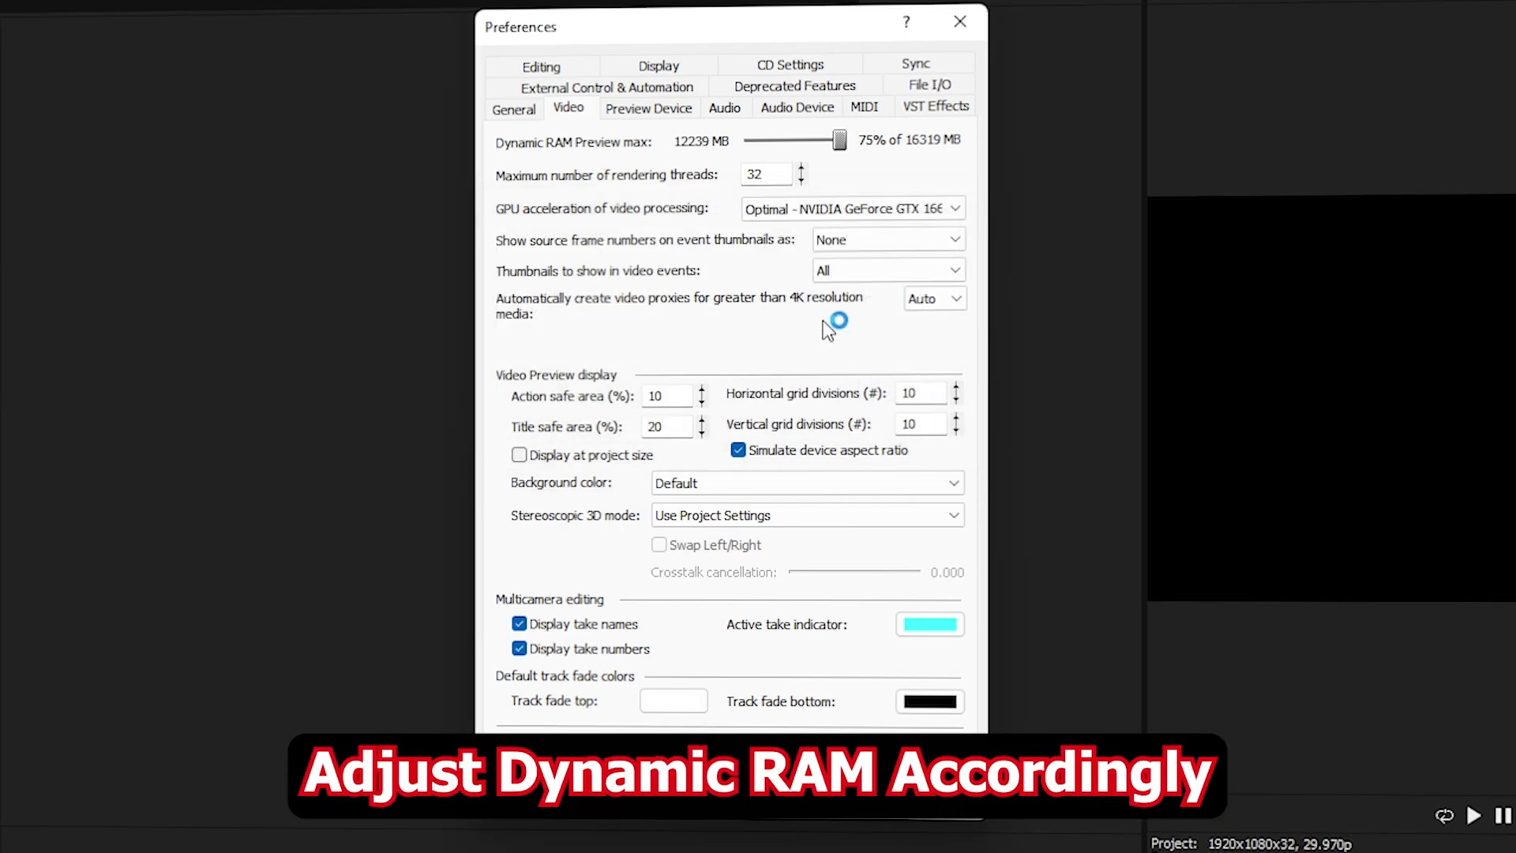
{"action": "mouse_move", "coordinate": [841, 144]}
{"action": "left_mouse_down"}
{"action": "mouse_move", "coordinate": [785, 152]}
{"action": "mouse_move", "coordinate": [869, 149]}
{"action": "left_mouse_up"}
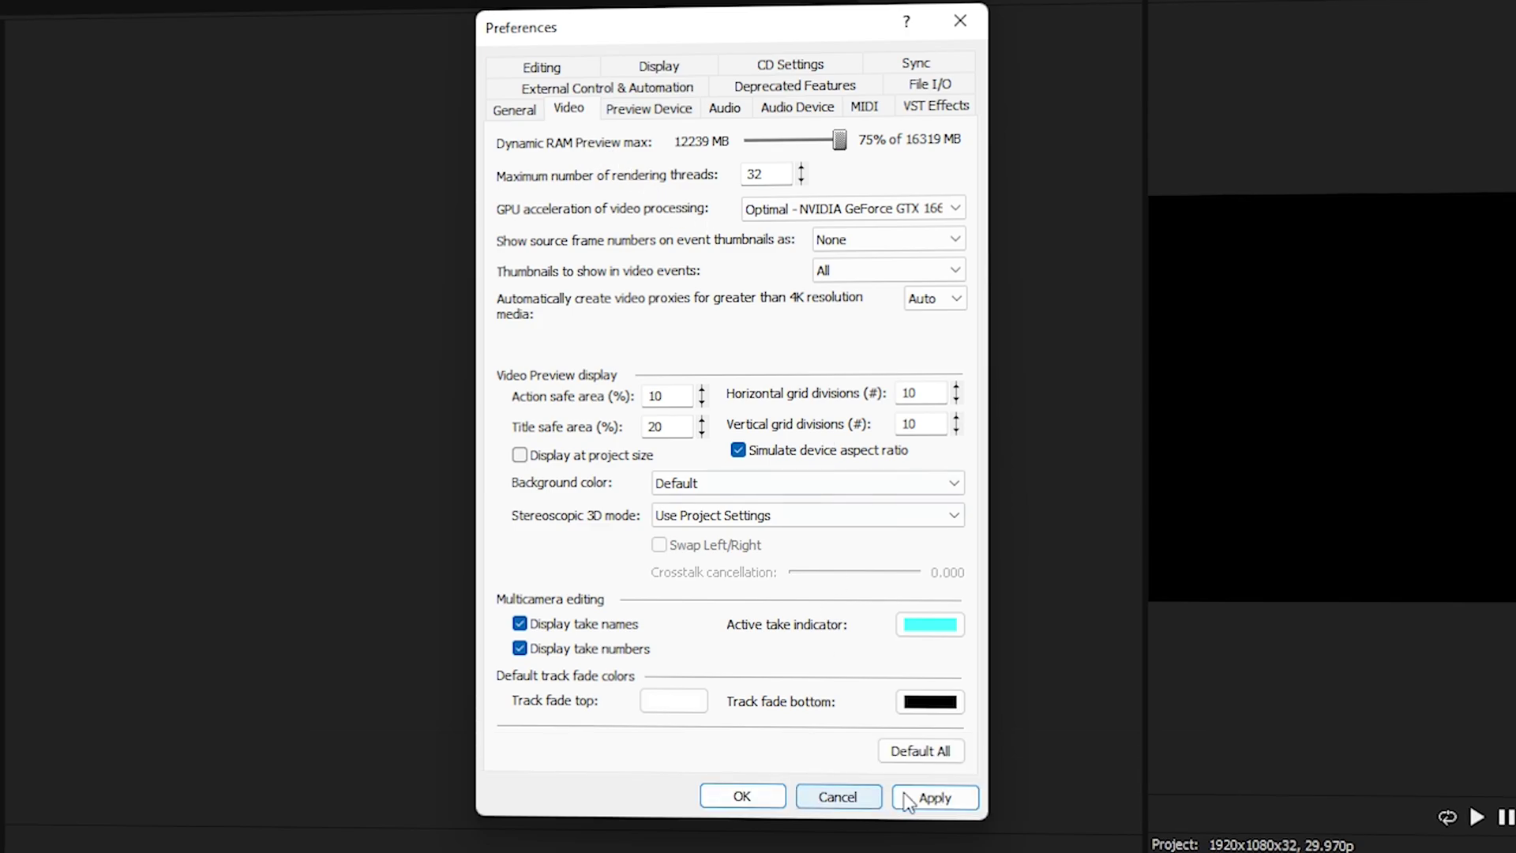
{"action": "left_click", "coordinate": [934, 798]}
{"action": "left_click", "coordinate": [743, 796]}
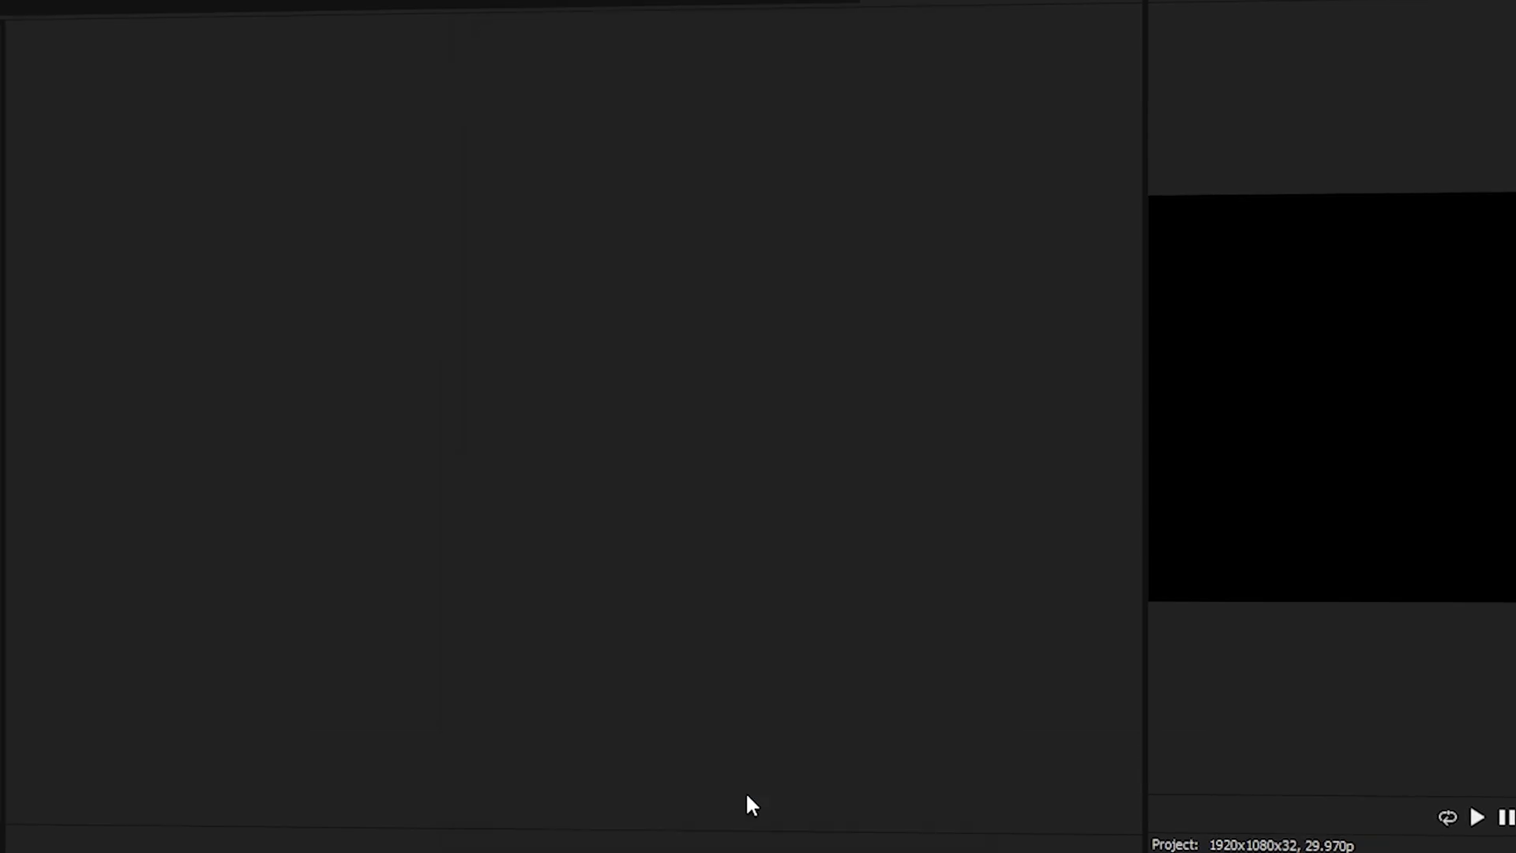